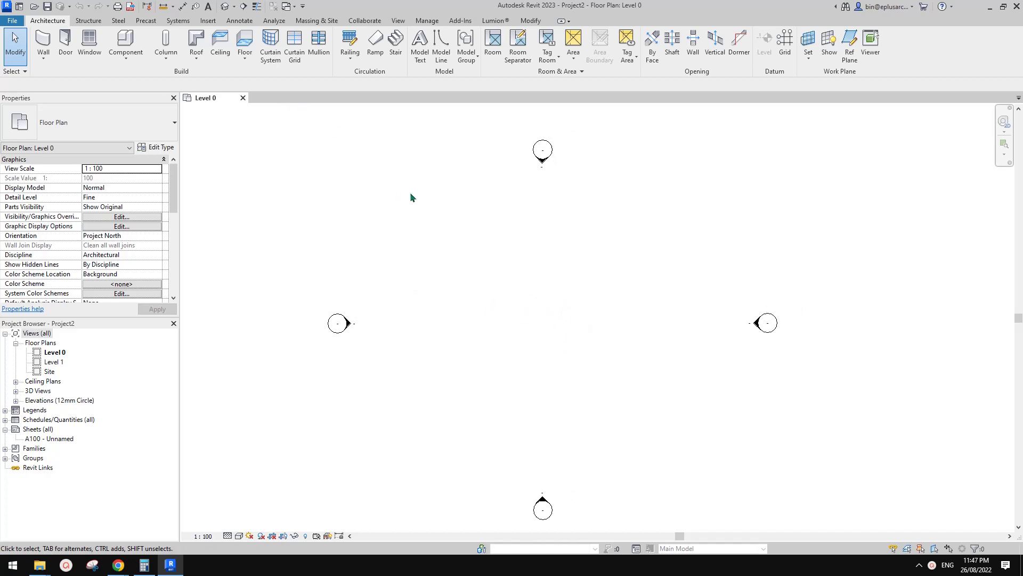
- Start a beam system at elevation 3000 and sketch a 15000 × 12300 rectangular boundary
left_click(85, 20)
left_click(180, 46)
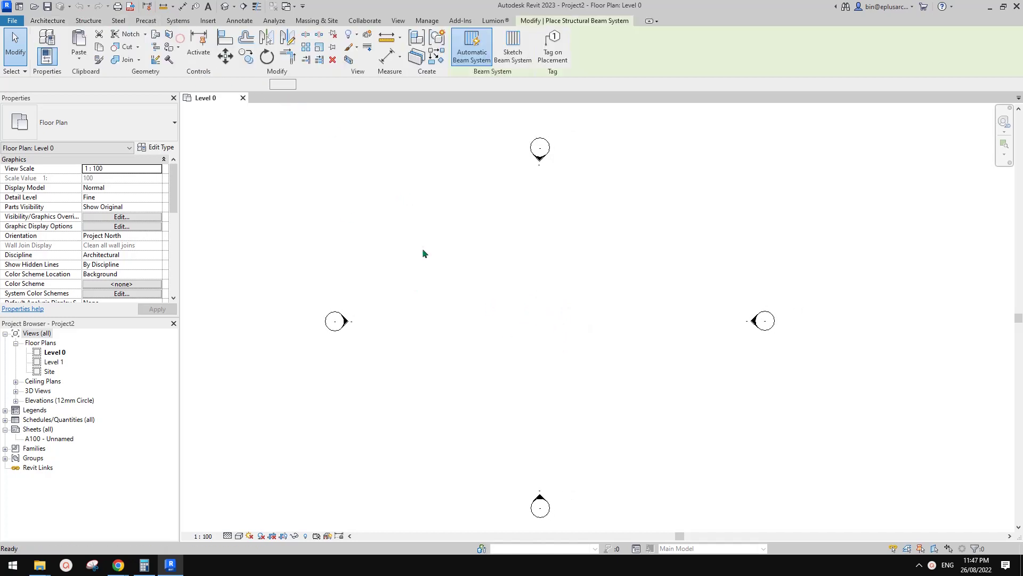
left_click(121, 178)
type("3000.0")
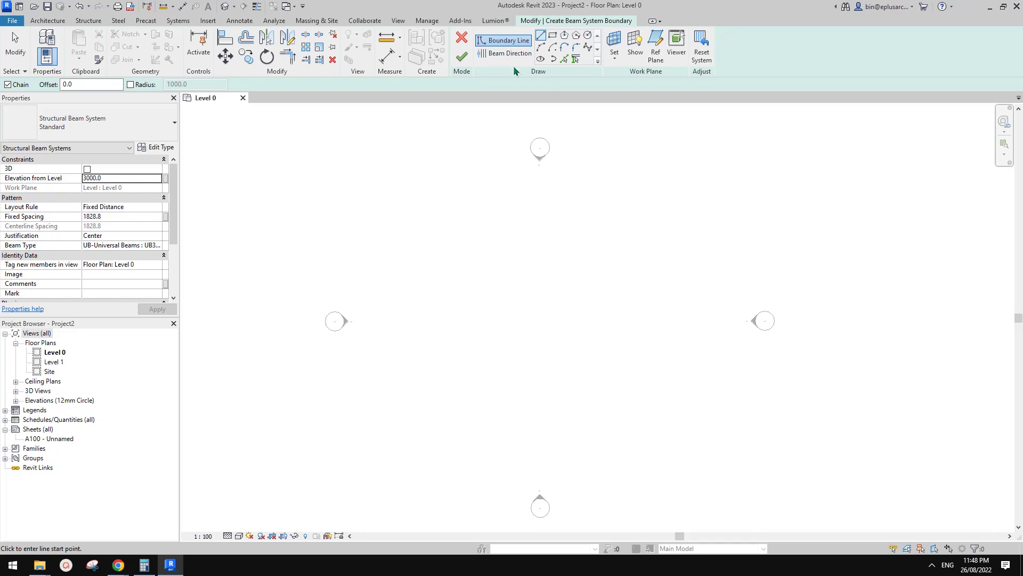
left_click(552, 35)
left_click(456, 218)
left_click(694, 412)
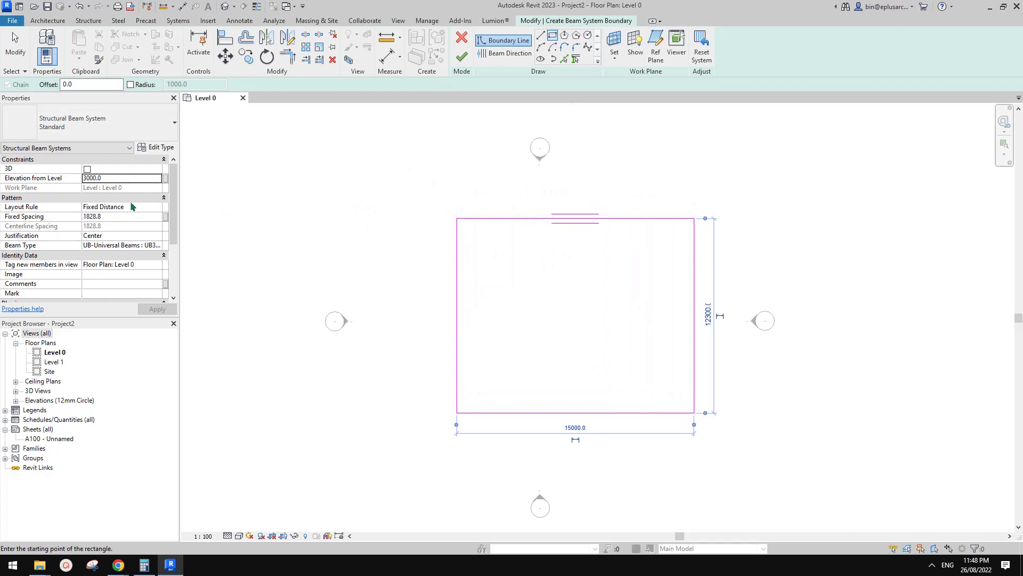
- Set beam type UB305x165x40 with 900 fixed spacing and finish the beam system
left_click(149, 246)
left_click(156, 245)
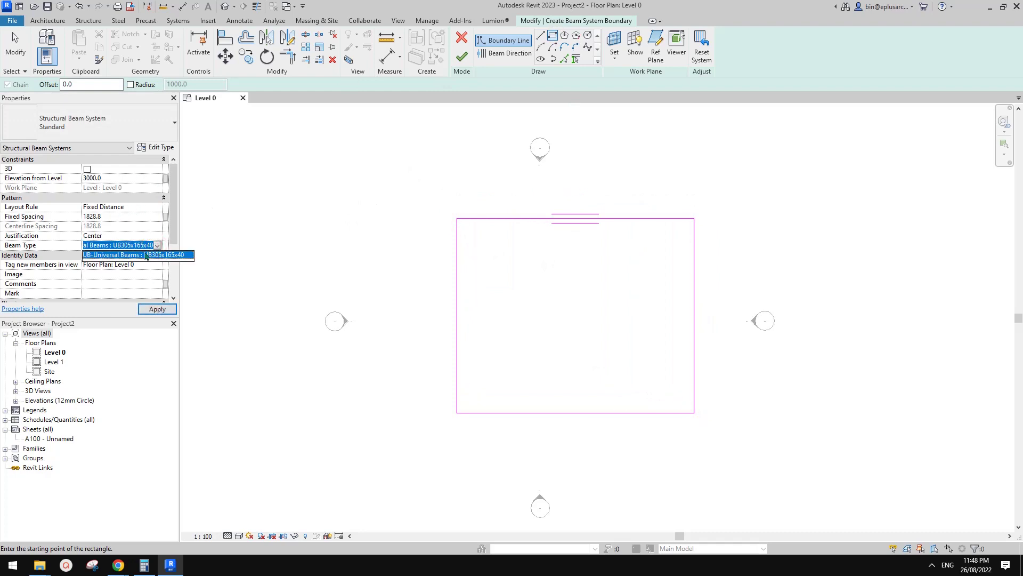
left_click(128, 217)
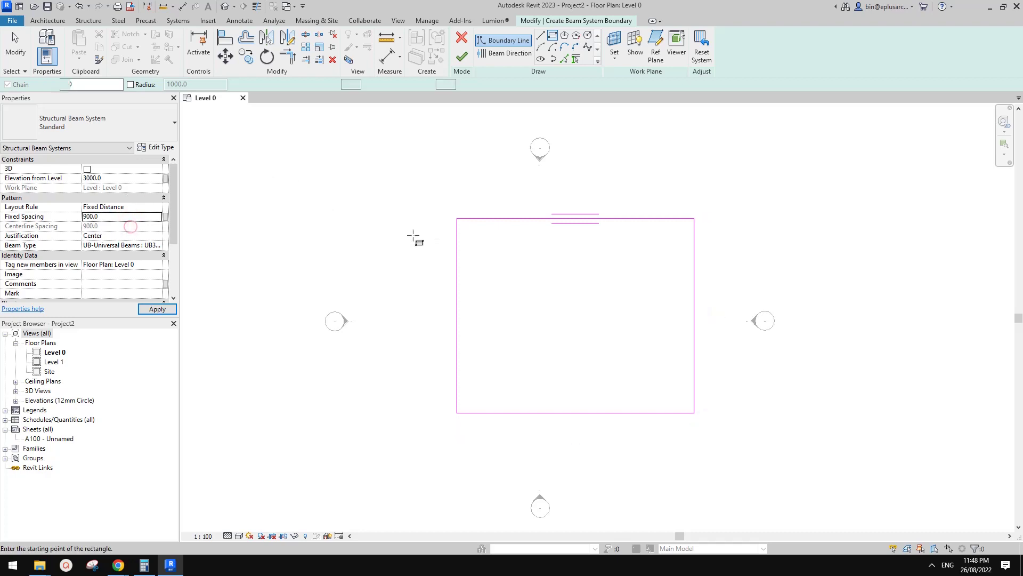
left_click(461, 56)
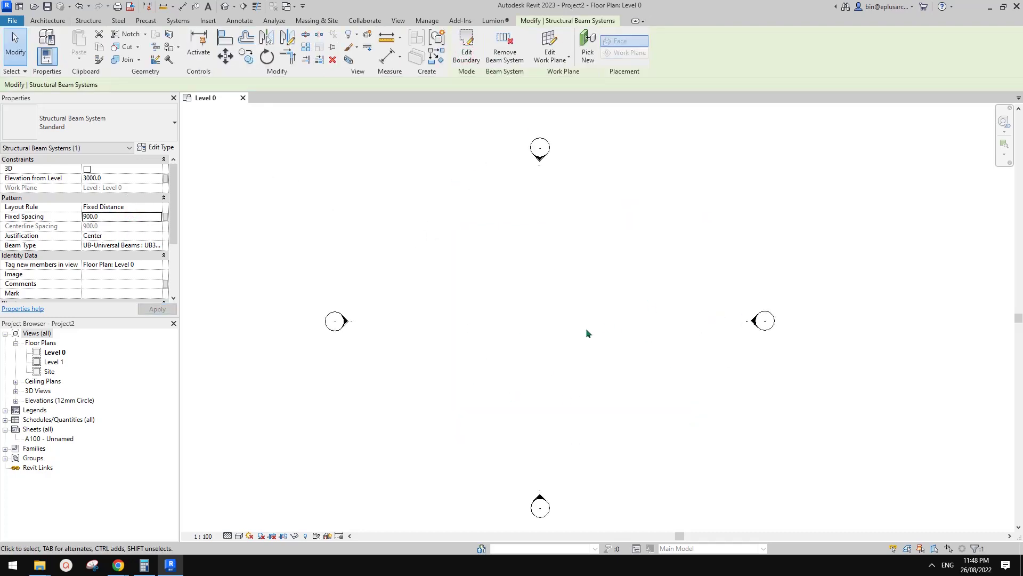
- Orbit around the new beam system in the default 3D view, then return to the Level 0 plan
middle_click_drag(577, 331, 559, 333)
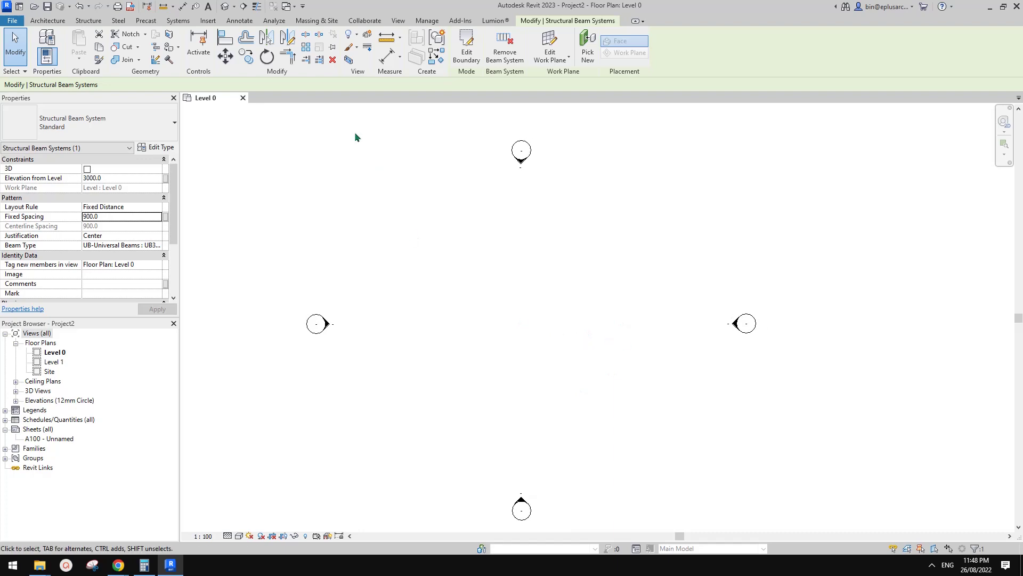
left_click(223, 8)
scroll(615, 349, "down", 3)
middle_click_drag(615, 349, 674, 293, "shift")
left_click(675, 293)
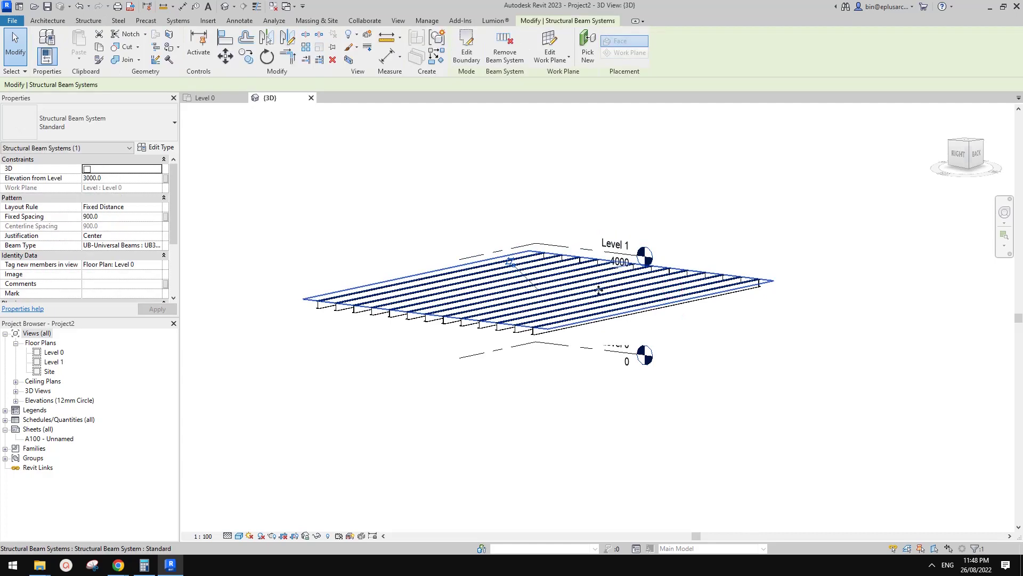
middle_click_drag(596, 288, 574, 307, "shift")
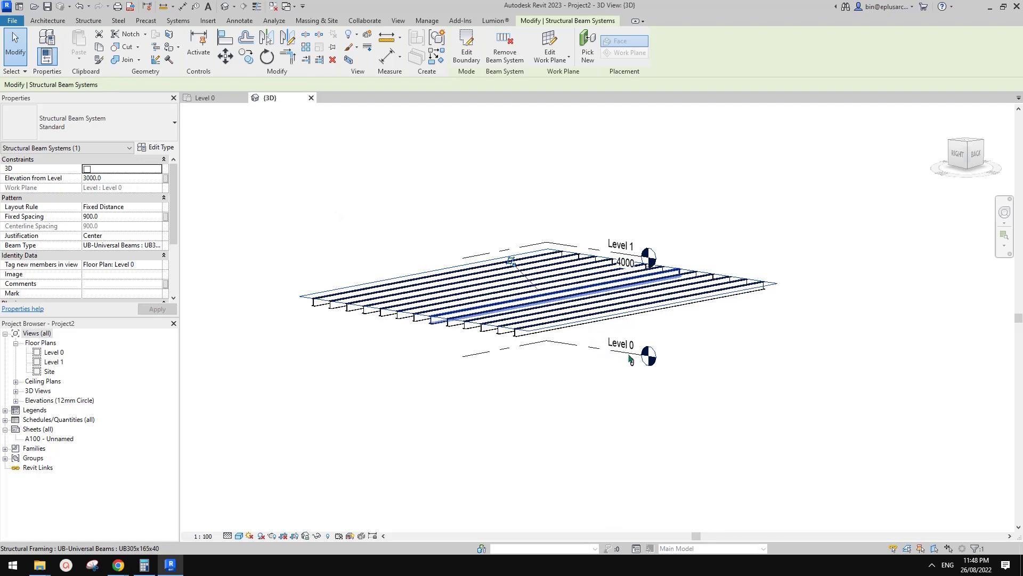
key("Escape")
double_click(54, 352)
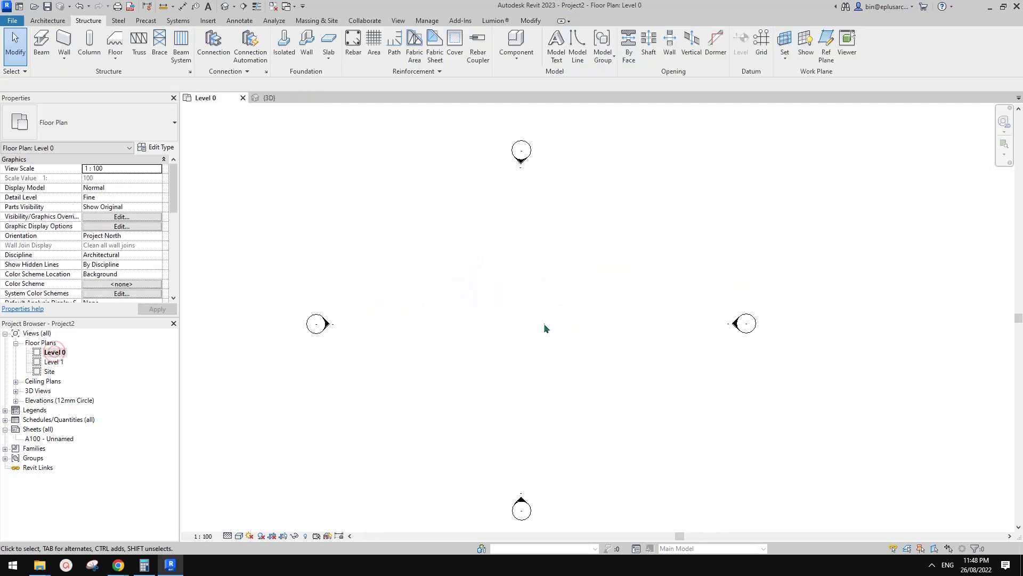
scroll(97, 256, "down", 5)
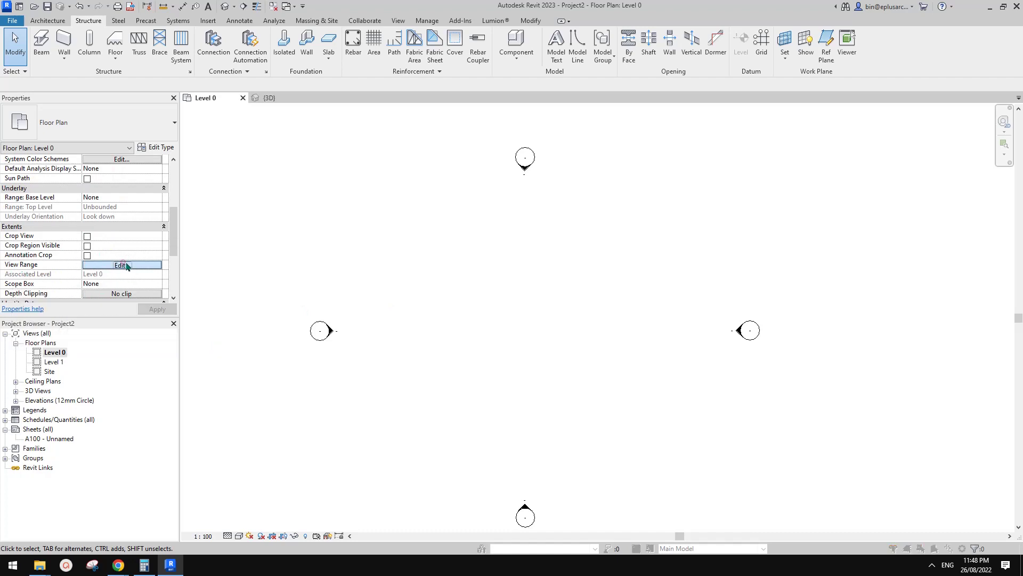
- Change Level 0's view range to a 2100 top offset with the cut plane at 1500
left_click(121, 265)
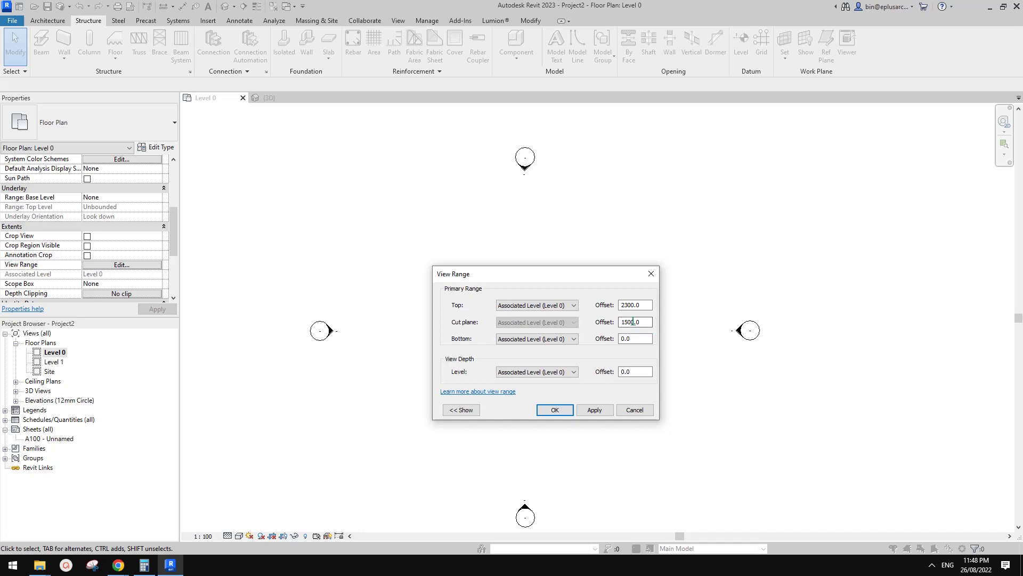
left_click_drag(572, 277, 534, 246)
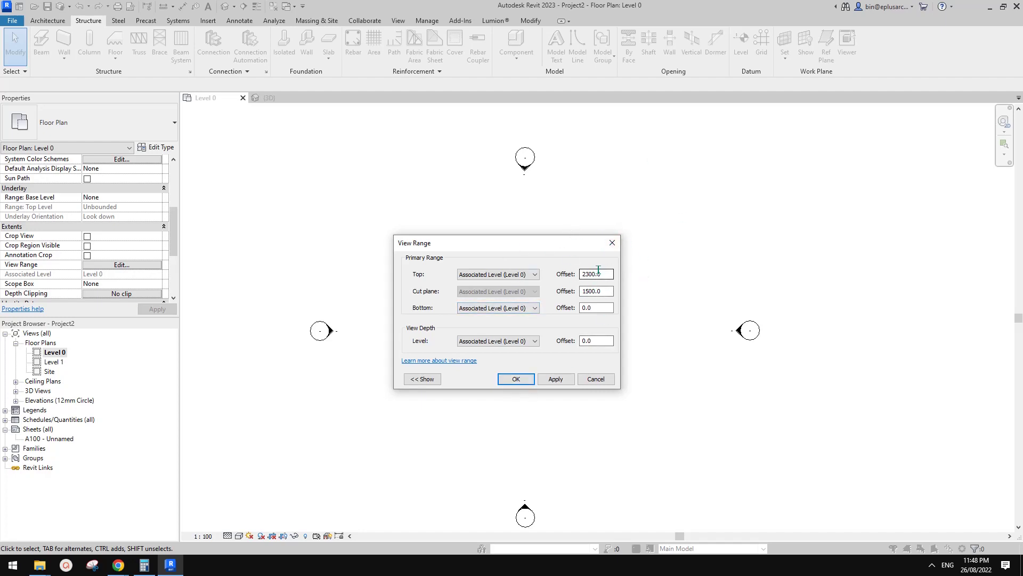
left_click_drag(602, 272, 571, 271)
left_click(555, 379)
left_click_drag(571, 251, 586, 316)
double_click(618, 346)
type("21")
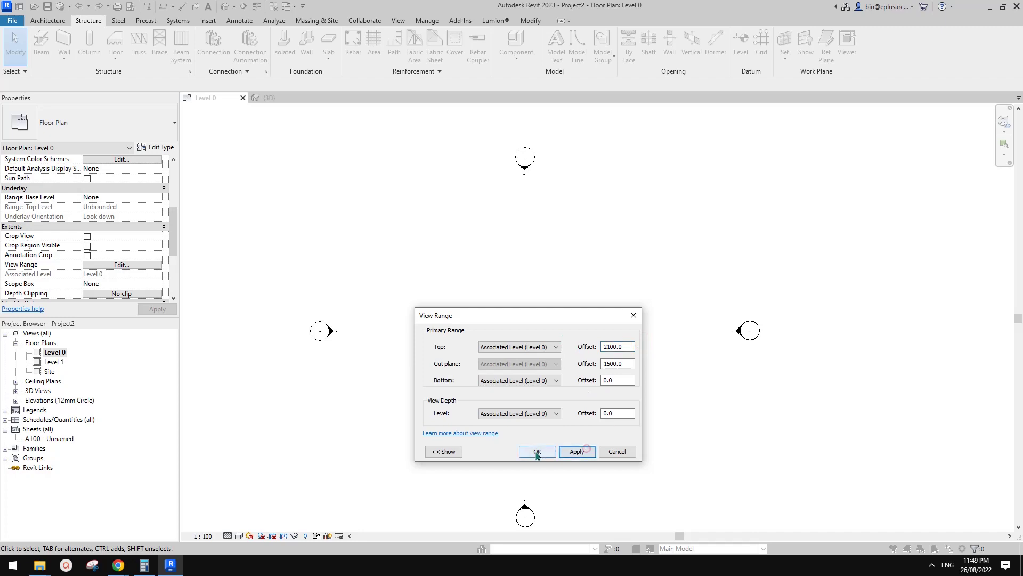
left_click(537, 451)
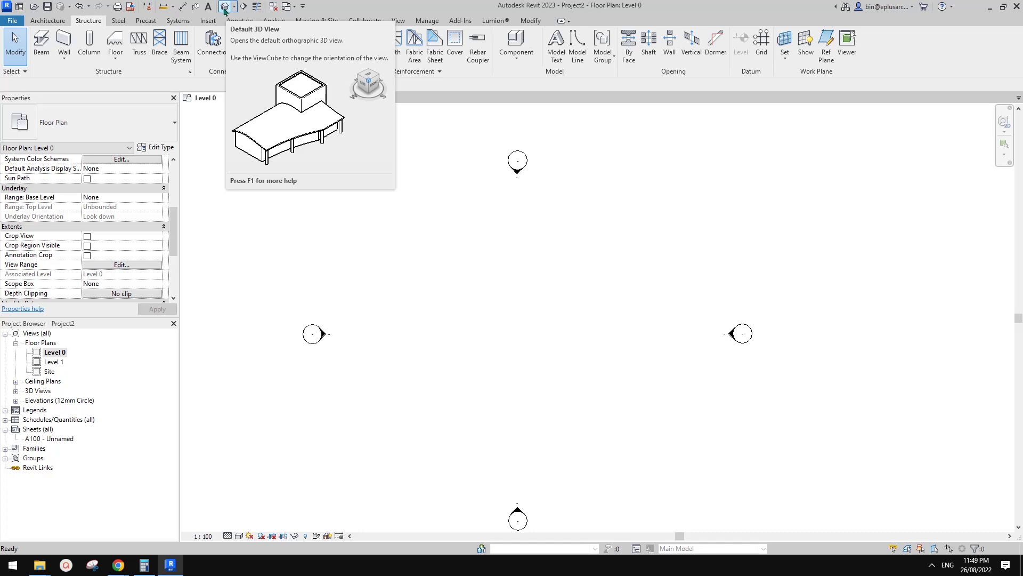
- Orbit the beams in the default 3D view and try selecting one
left_click(224, 8)
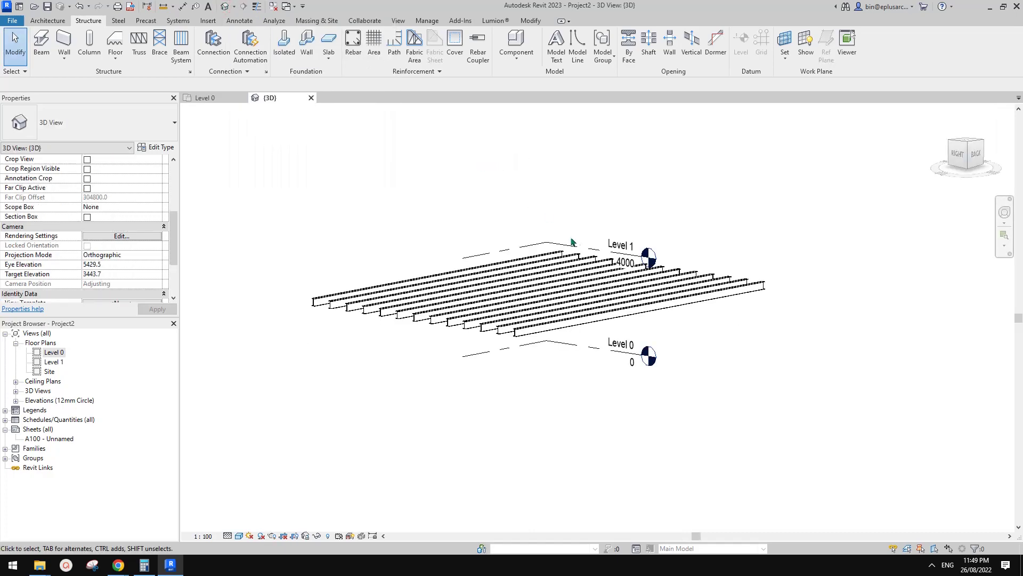
middle_click_drag(568, 255, 584, 291, "shift")
middle_click_drag(627, 318, 602, 310)
scroll(688, 313, "up", 1)
left_click(603, 334)
key("Escape")
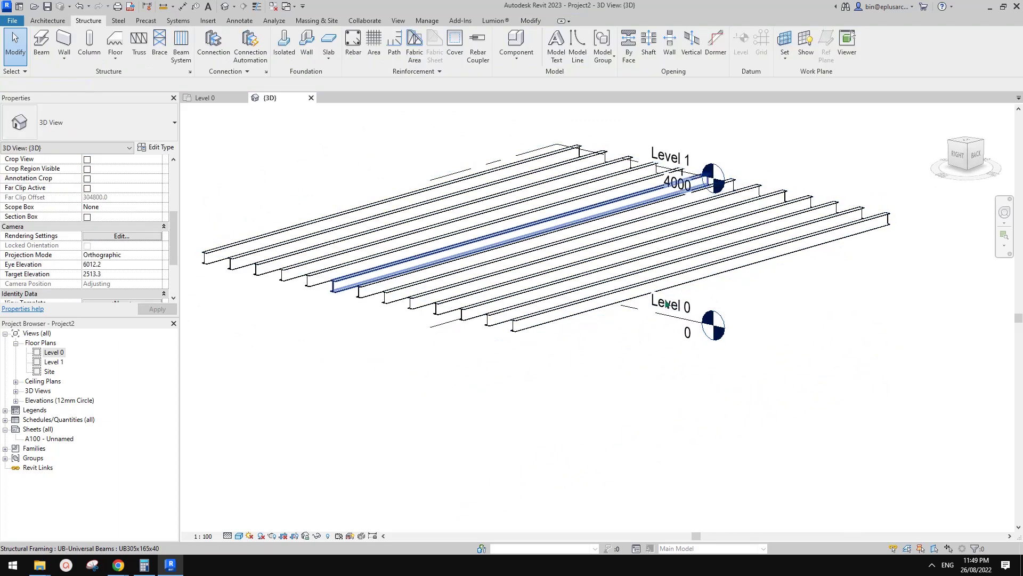
- Select an end beam and open its UB-Universal Beams family for editing
left_click(633, 288)
scroll(632, 291, "down", 1)
middle_click_drag(676, 317, 692, 320, "shift")
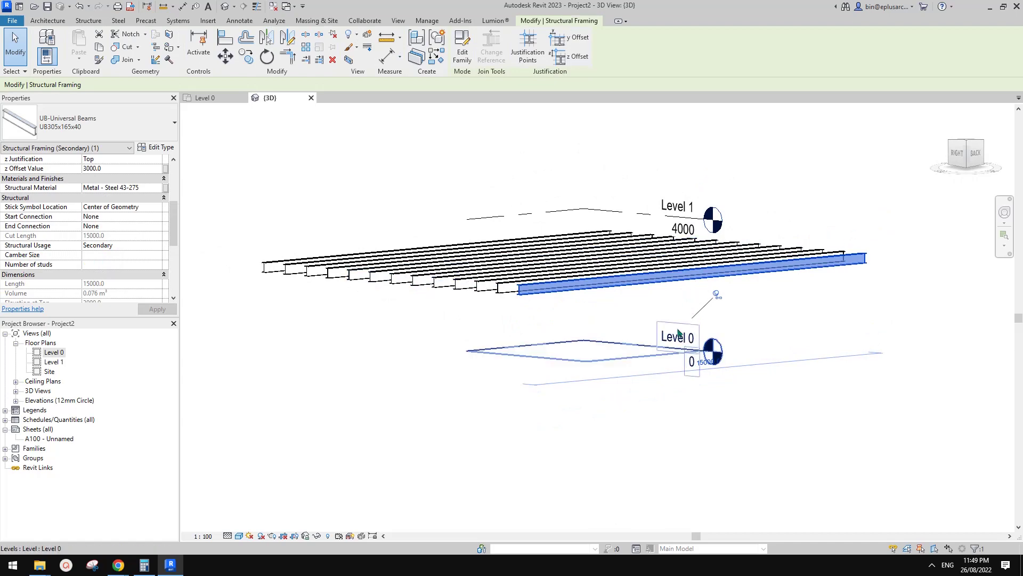
middle_click_drag(687, 282, 699, 282, "shift")
middle_click_drag(687, 322, 693, 343, "shift")
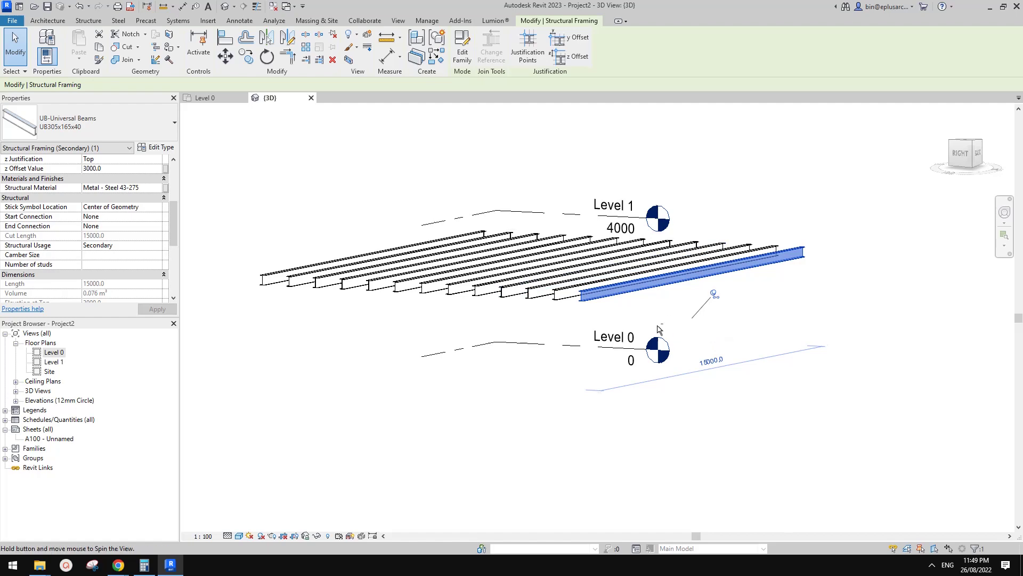
middle_click_drag(660, 329, 652, 343, "shift")
left_click(652, 341)
left_click(668, 286)
scroll(668, 286, "up", 1)
middle_click_drag(669, 286, 647, 313)
left_click(461, 53)
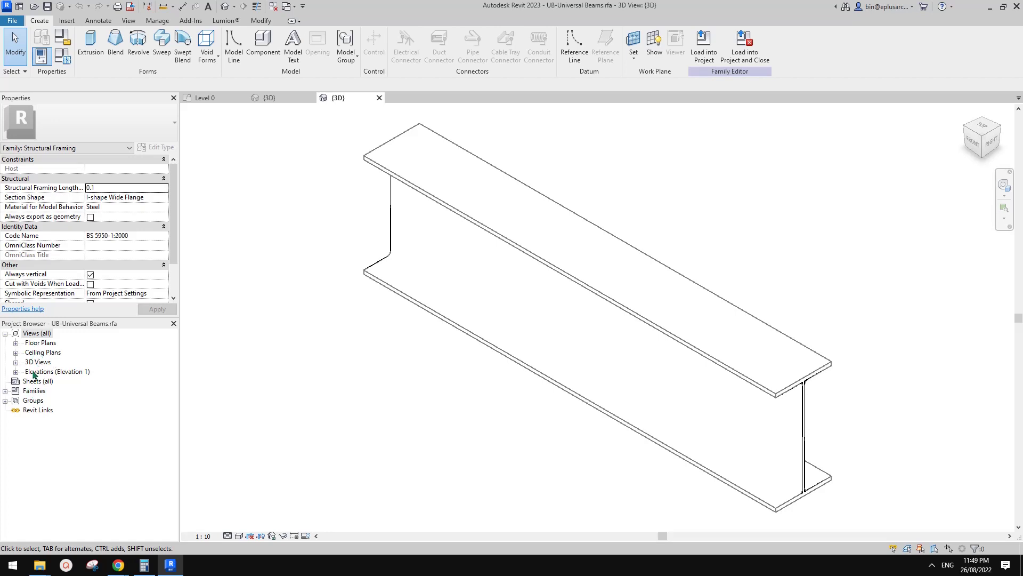
- Open the beam family's Left elevation and start a reference line, then cancel it
double_click(38, 372)
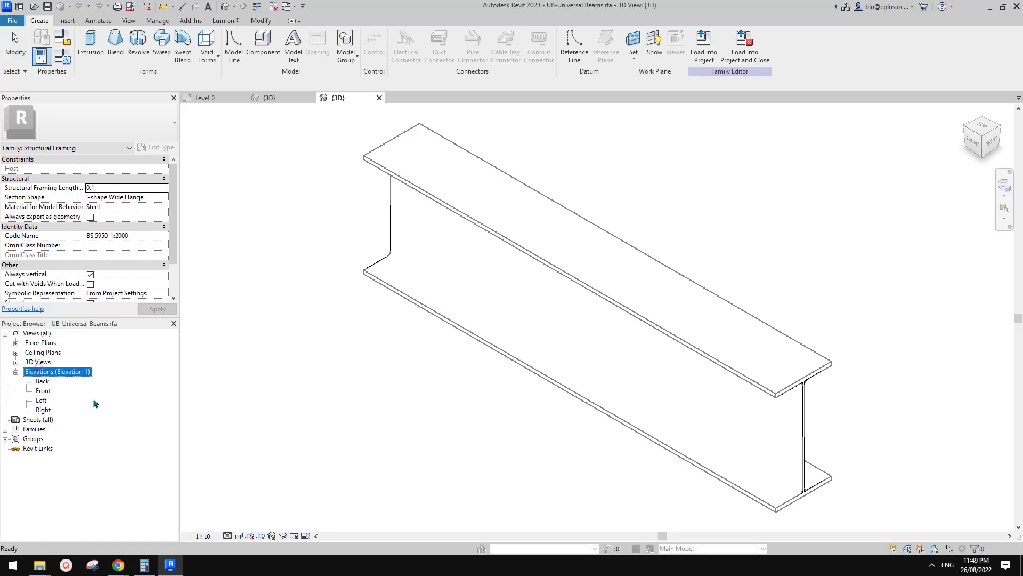
double_click(43, 400)
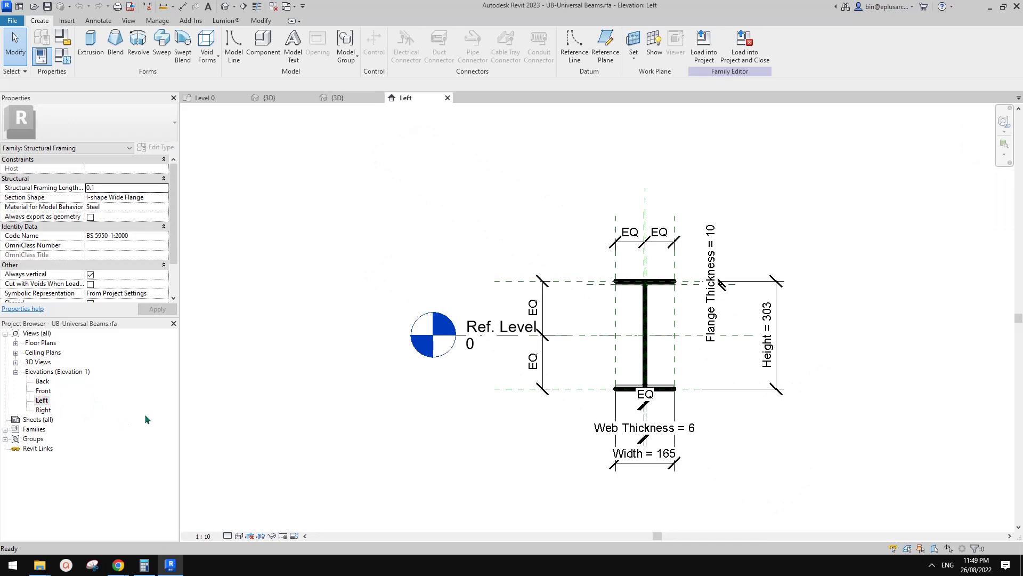
scroll(474, 301, "down", 2)
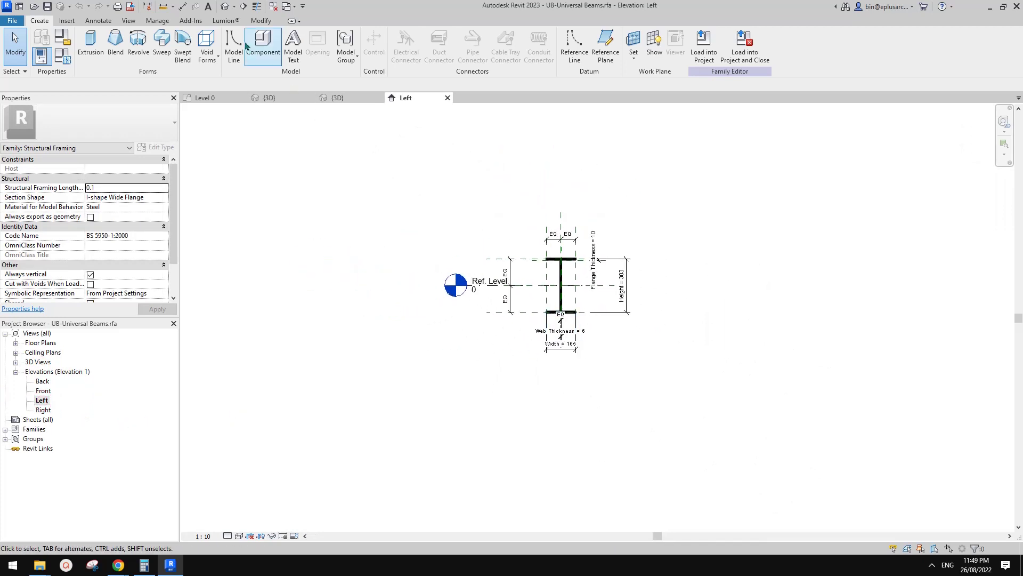
middle_click_drag(461, 168, 445, 170)
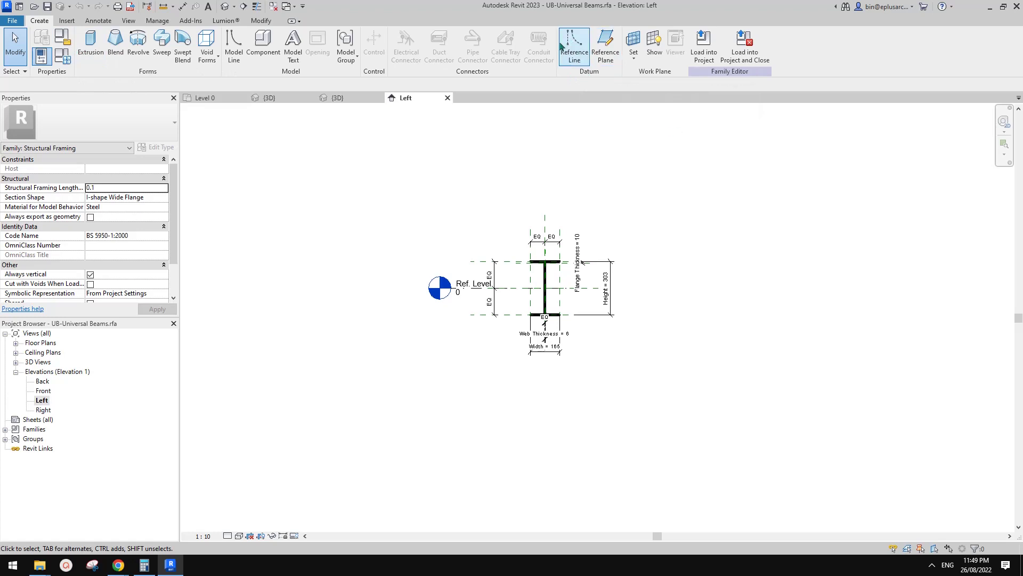
left_click(581, 51)
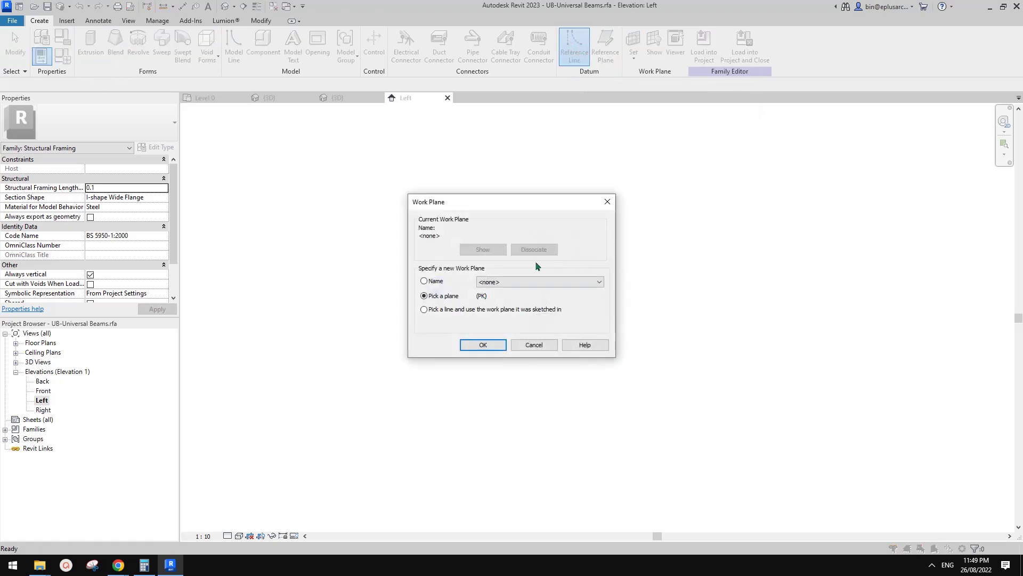
left_click_drag(520, 207, 729, 264)
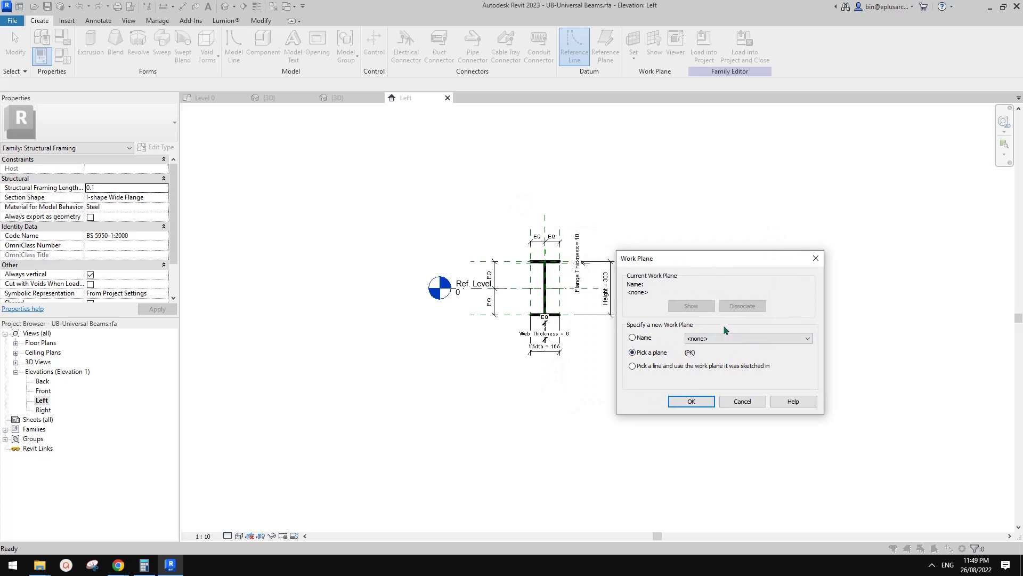
key("Escape")
- On the Ref. Level plan, set the work plane to the centre reference plane
double_click(47, 344)
double_click(49, 352)
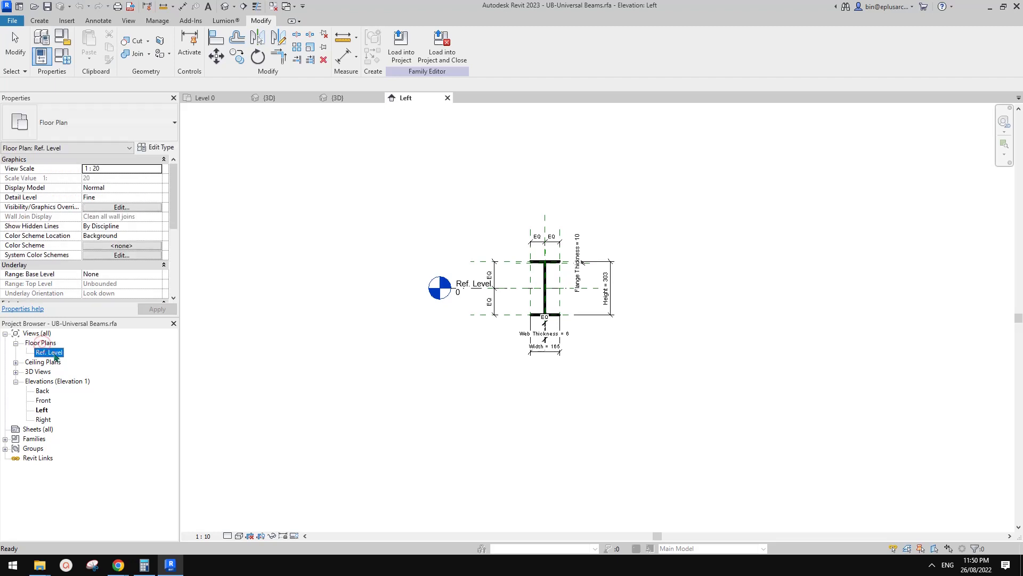
left_click(39, 20)
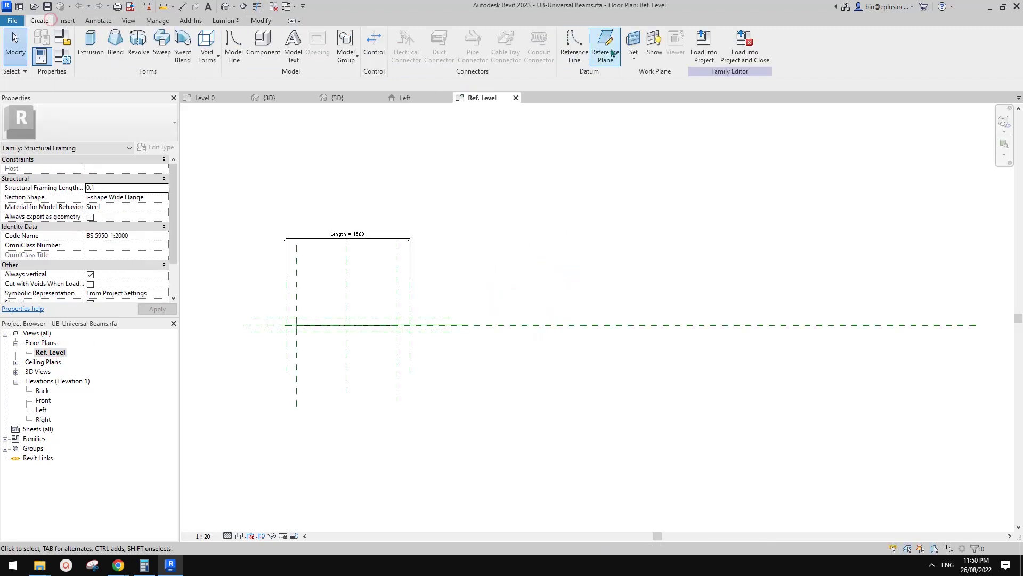
left_click(633, 40)
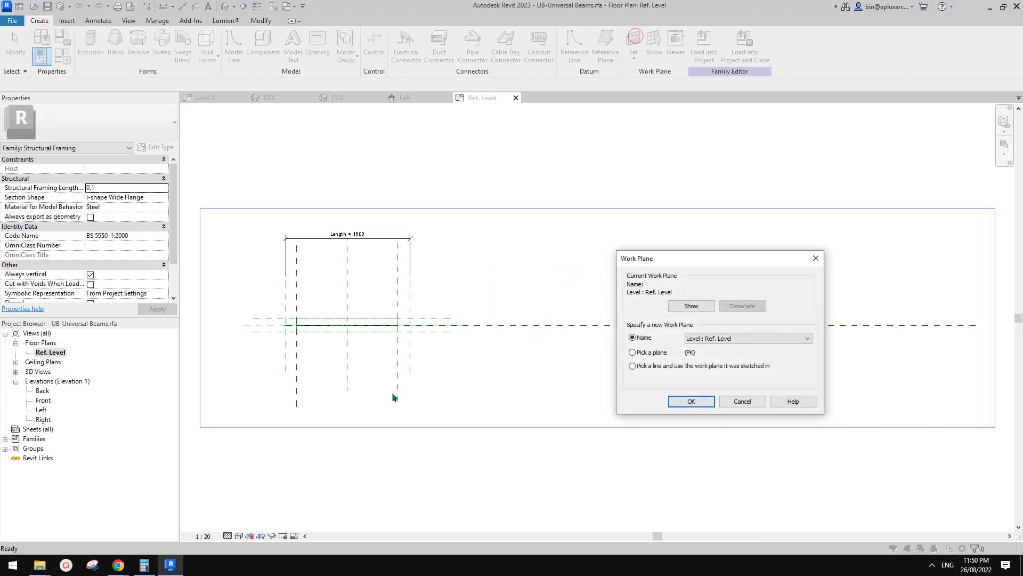
left_click(650, 352)
left_click(691, 401)
left_click(347, 373)
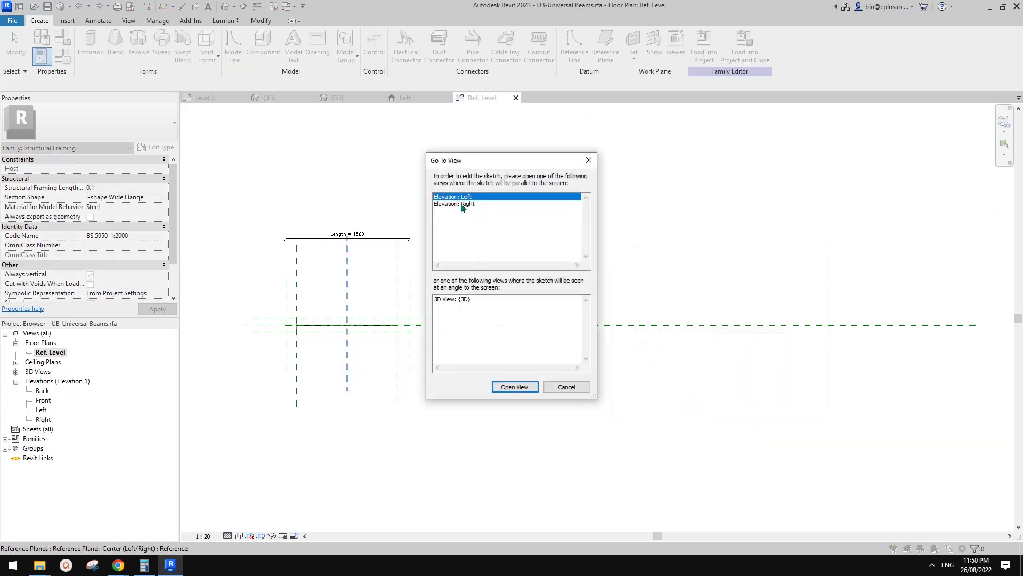
- Begin a reference line at the beam midpoint in Left elevation, cancel it, and load the family into Project2
left_click(525, 389)
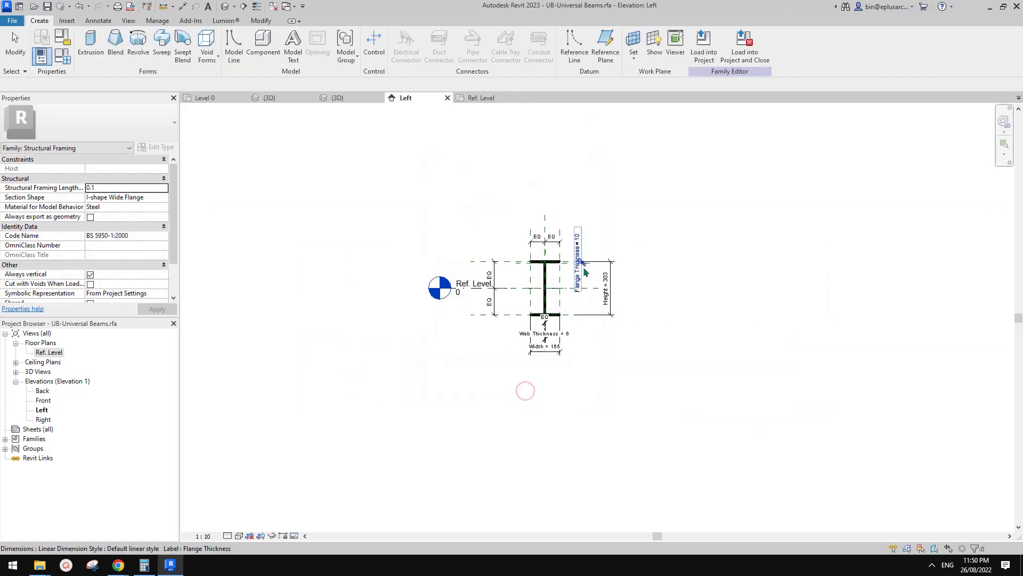
left_click(574, 45)
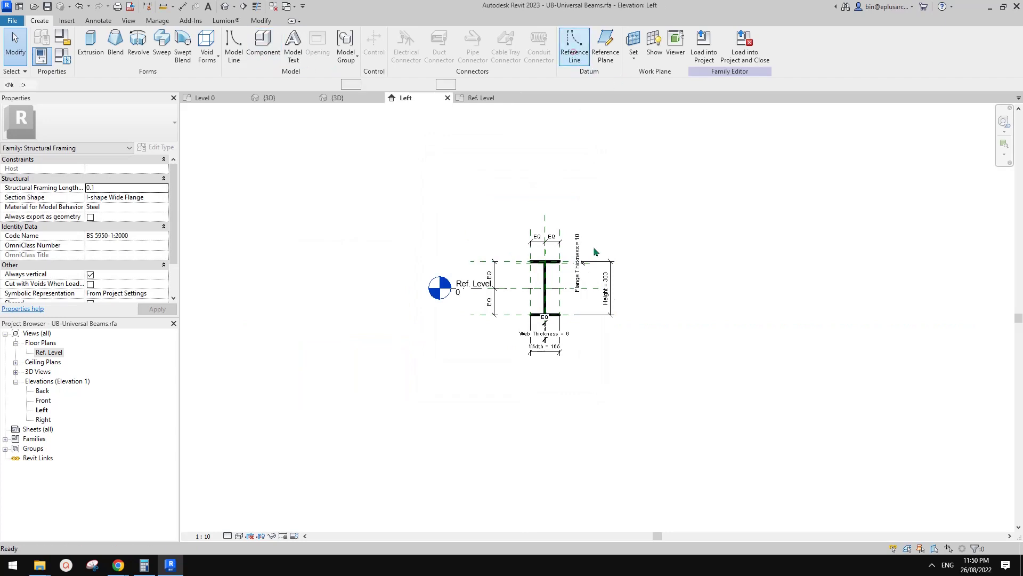
left_click(545, 288)
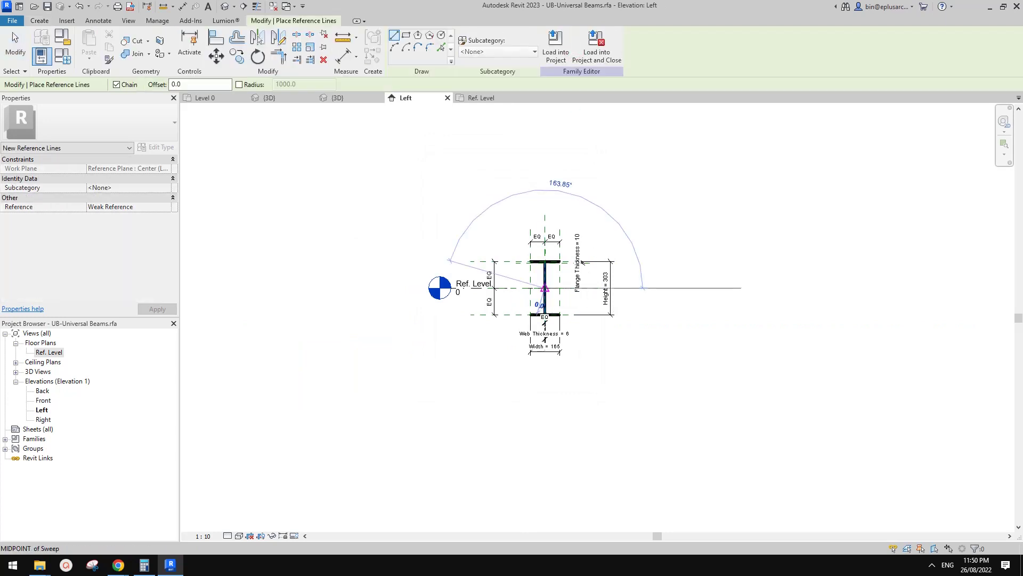
scroll(551, 324, "down", 3)
middle_click_drag(546, 414, 544, 210)
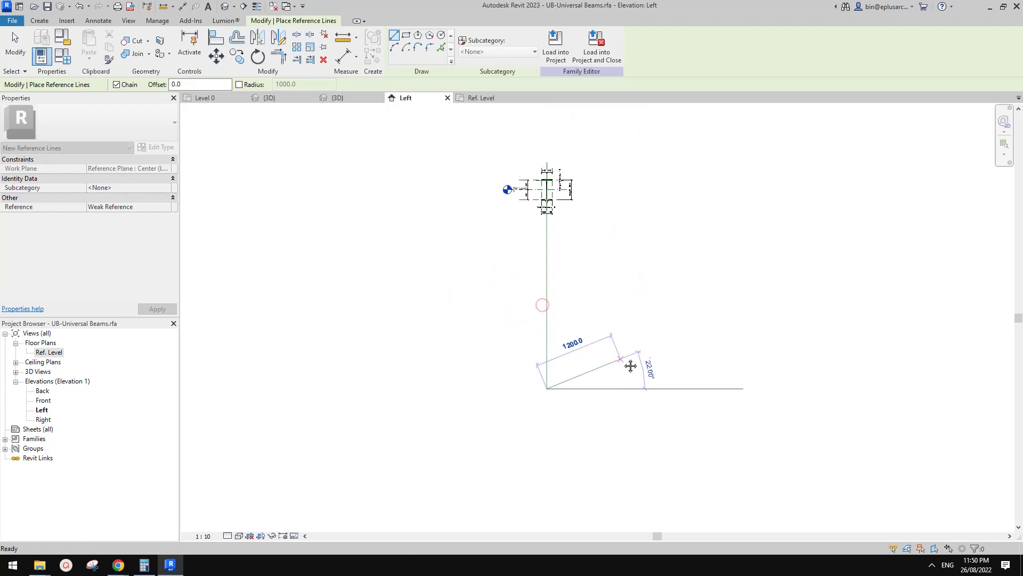
key("Escape")
key("Escape")
left_click(407, 58)
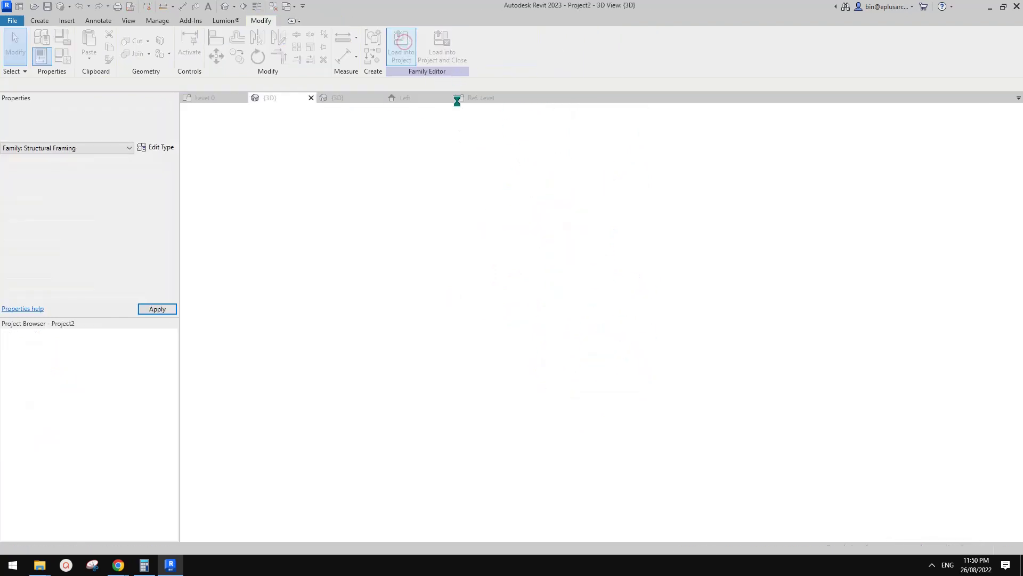
- Overwrite the existing UB-Universal Beams family and check the top beam on the Level 0 plan
left_click(580, 270)
key("Escape")
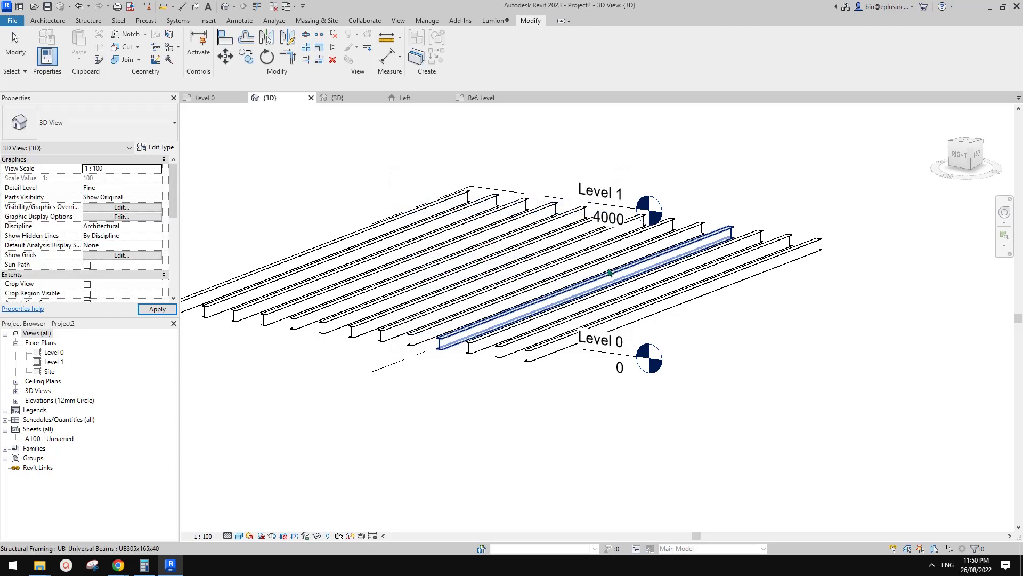
scroll(610, 273, "down", 1)
left_click(54, 352)
double_click(54, 353)
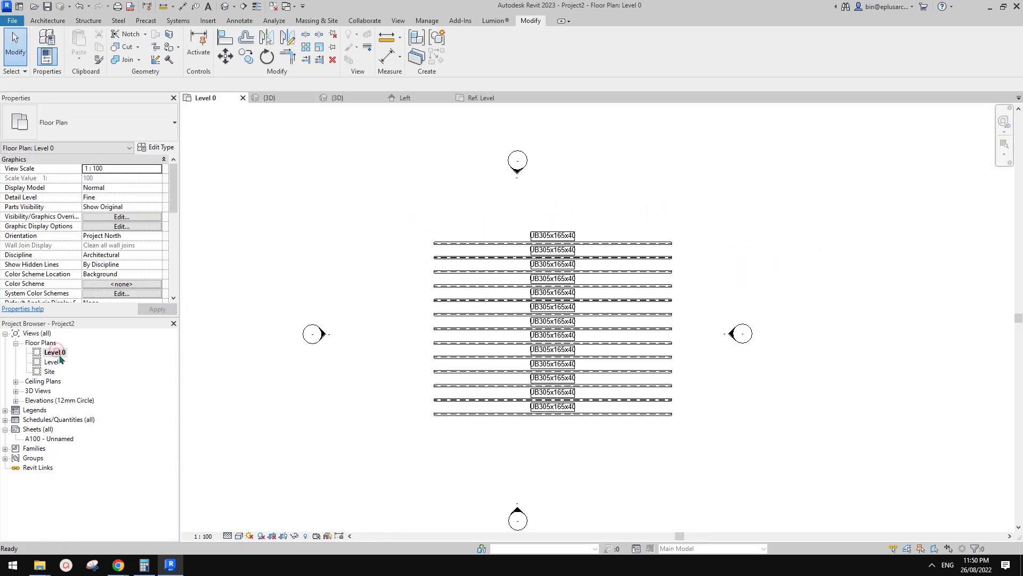
left_click(469, 243)
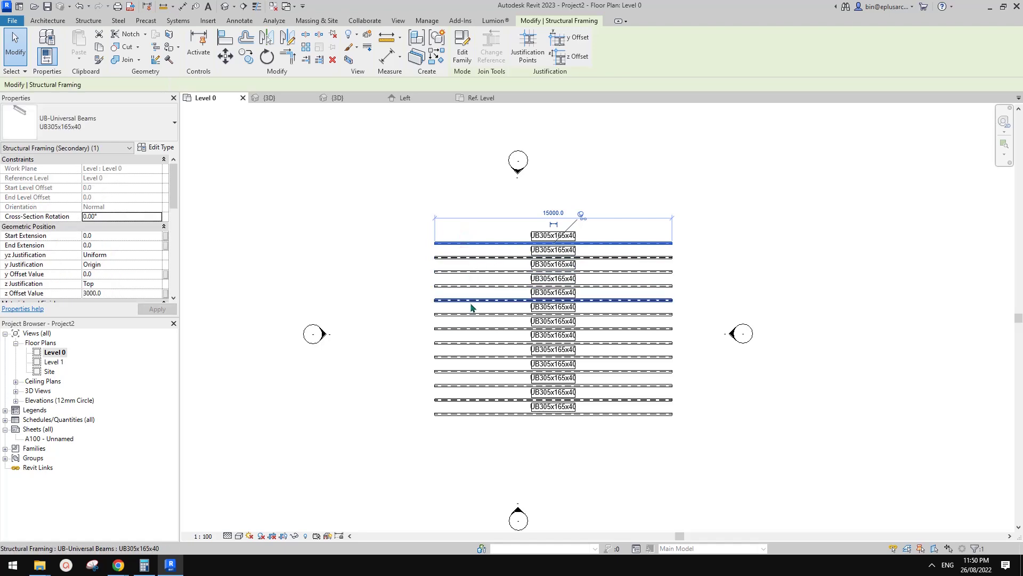
left_click(437, 212)
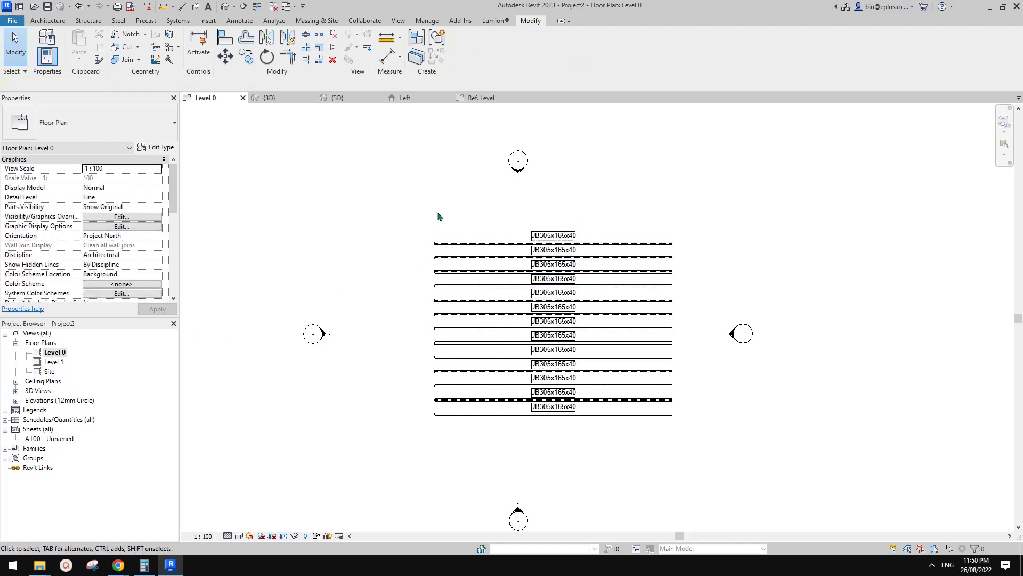
- Inspect the reloaded beams from above in the default 3D view, selecting a beam and the beam system
left_click(226, 7)
scroll(619, 247, "down", 2)
middle_click_drag(628, 282, 605, 246, "shift")
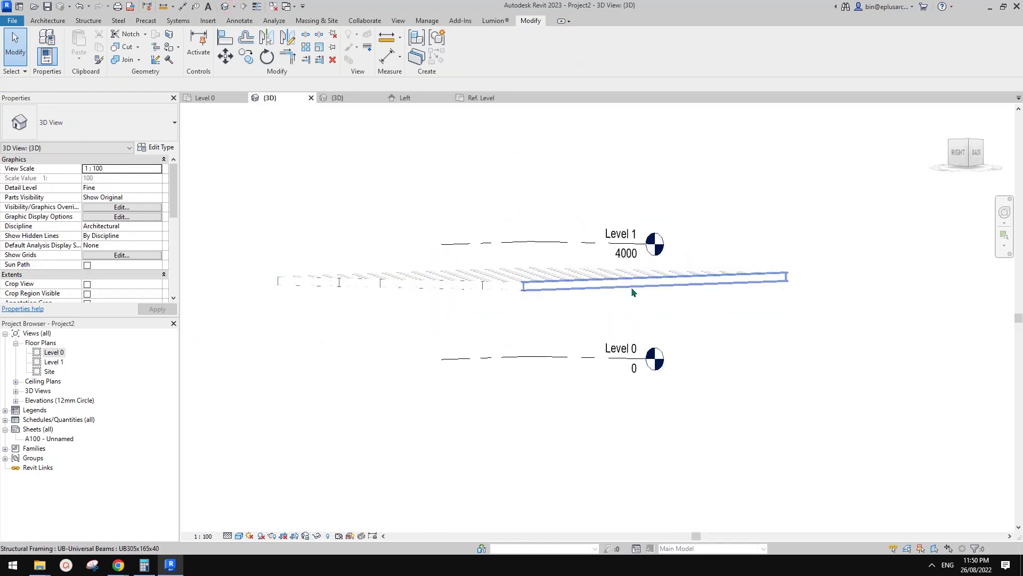
double_click(54, 352)
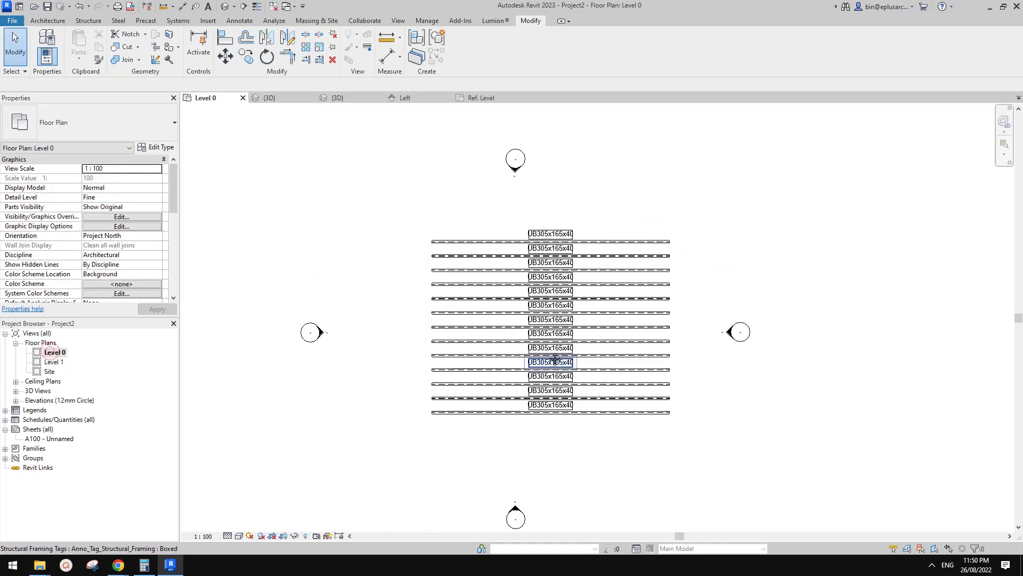
left_click(226, 7)
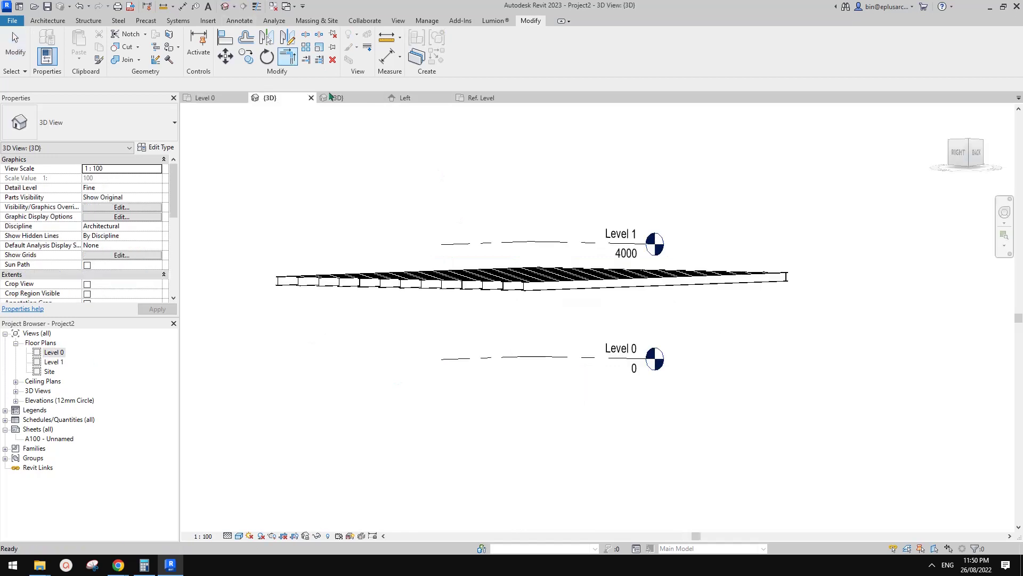
left_click(636, 288)
middle_click_drag(634, 293, 627, 303, "shift")
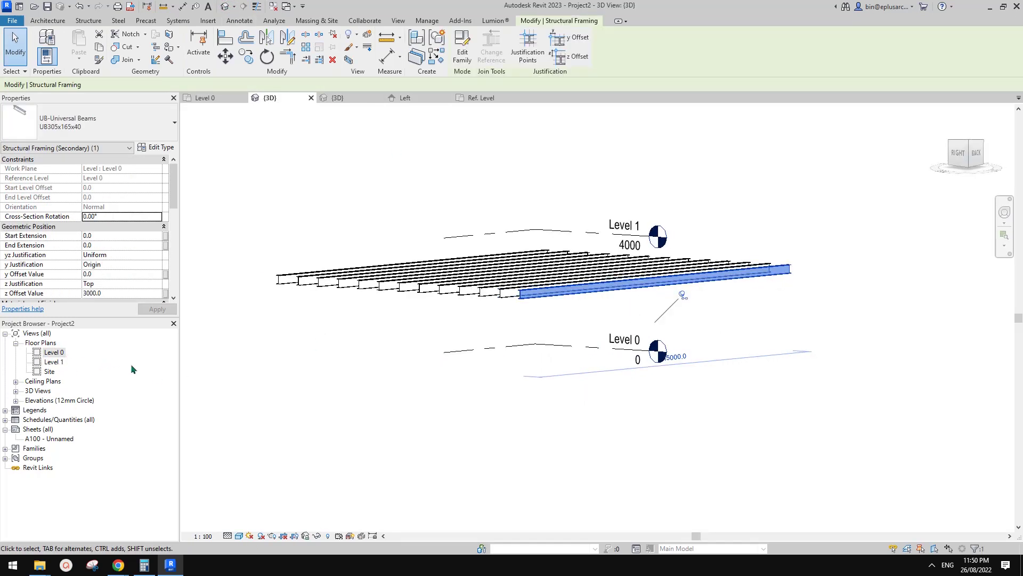
middle_click_drag(647, 318, 671, 409, "shift")
left_click(649, 376)
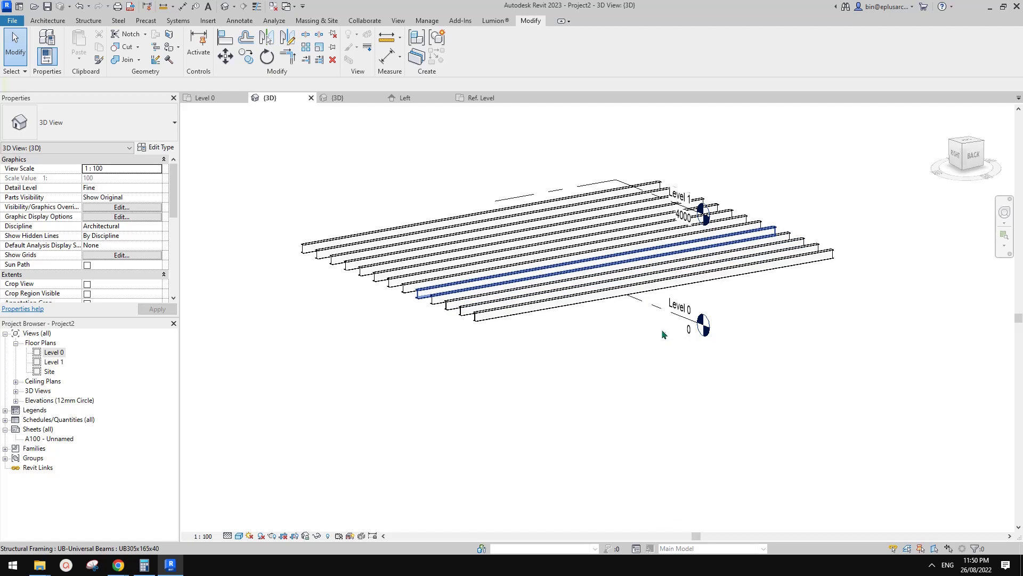
middle_click_drag(662, 333, 666, 320, "shift")
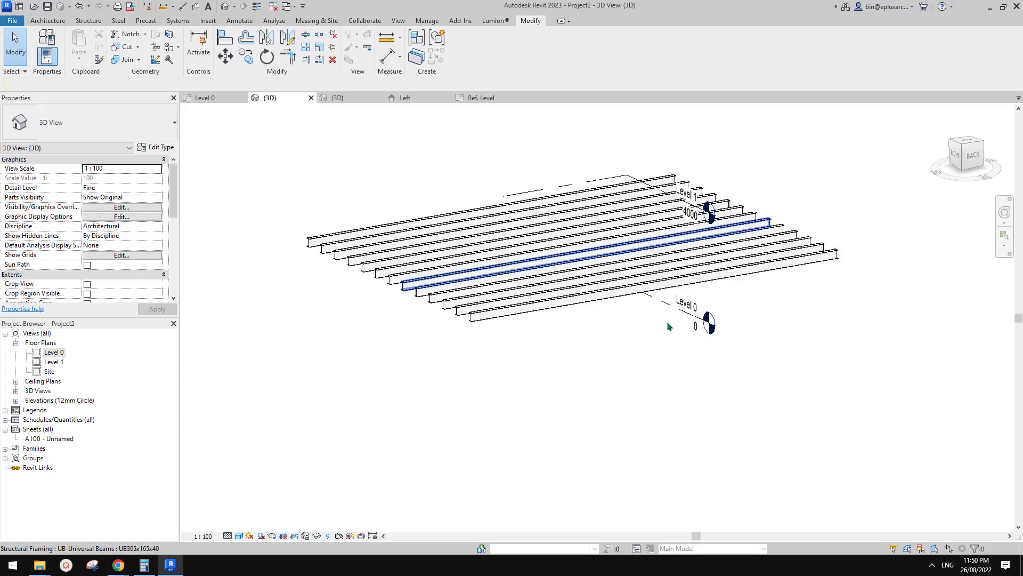
left_click(668, 289)
key("Escape")
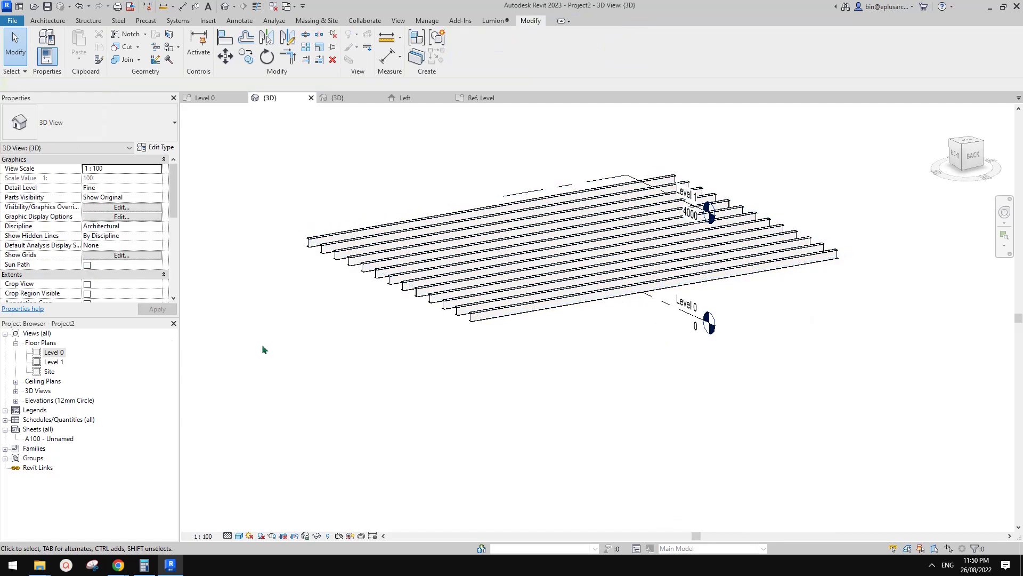
- Review the beams on the Level 0 floor plan, selecting the top beam
double_click(57, 352)
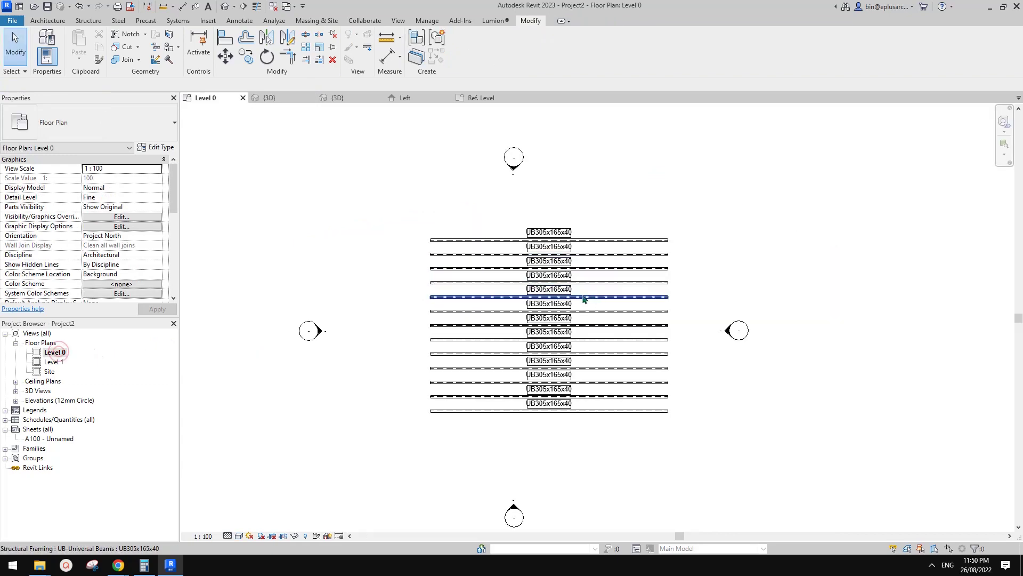
middle_click_drag(612, 299, 606, 300)
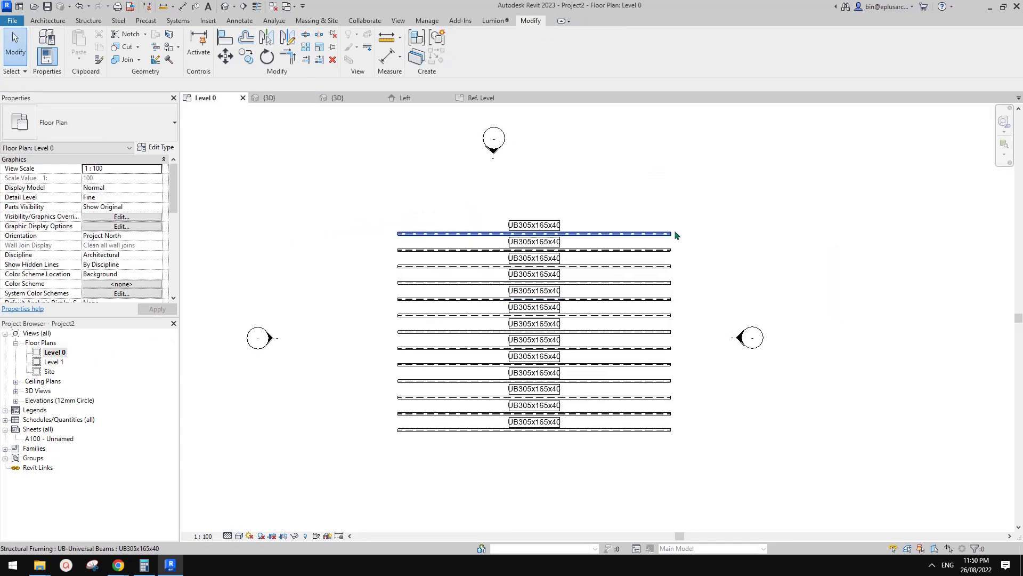
left_click(653, 236)
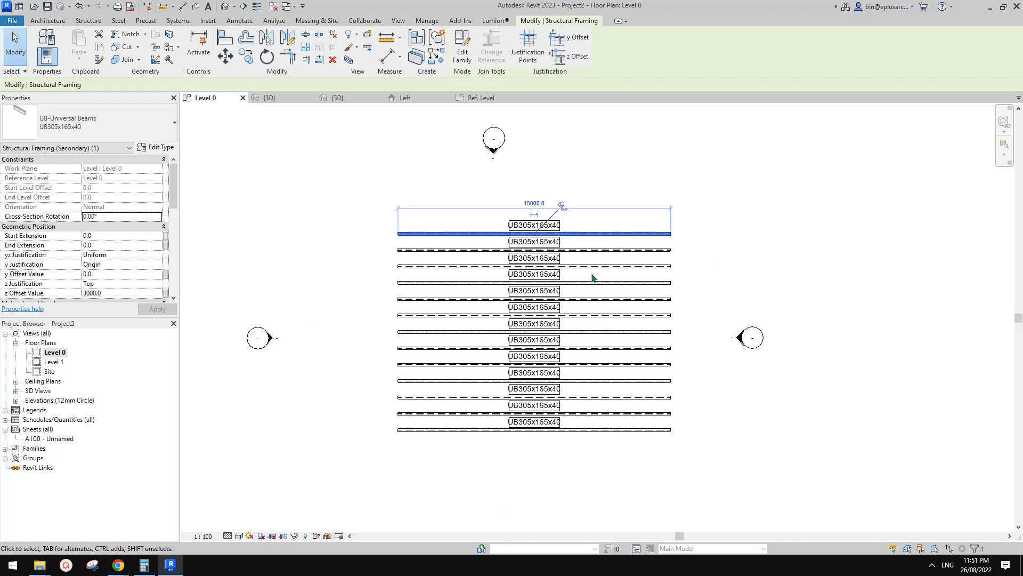
middle_click_drag(528, 337, 514, 348)
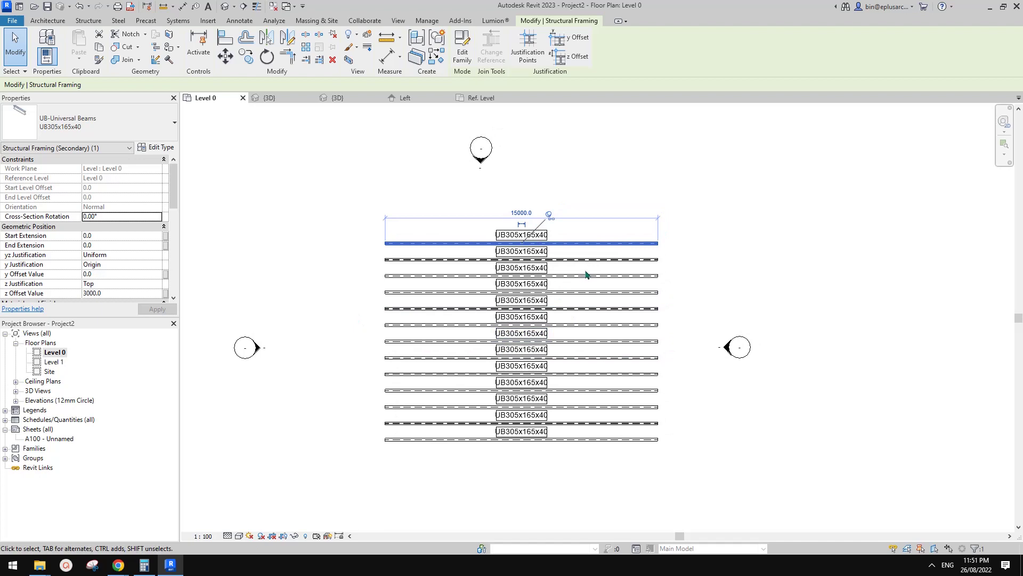
middle_click_drag(575, 265, 572, 245)
middle_click_drag(607, 258, 607, 260)
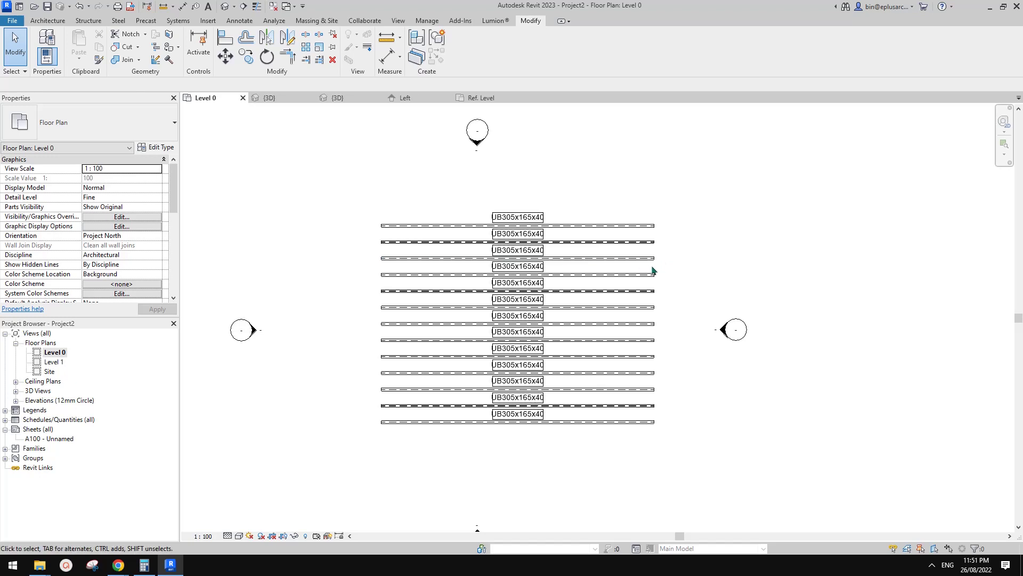
scroll(625, 256, "up", 1)
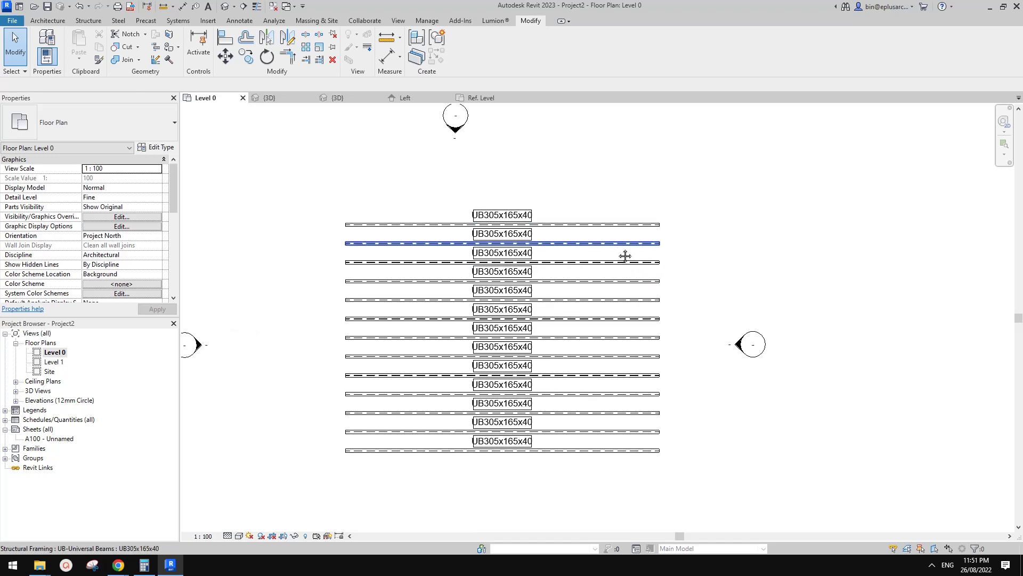
middle_click_drag(618, 258, 622, 266)
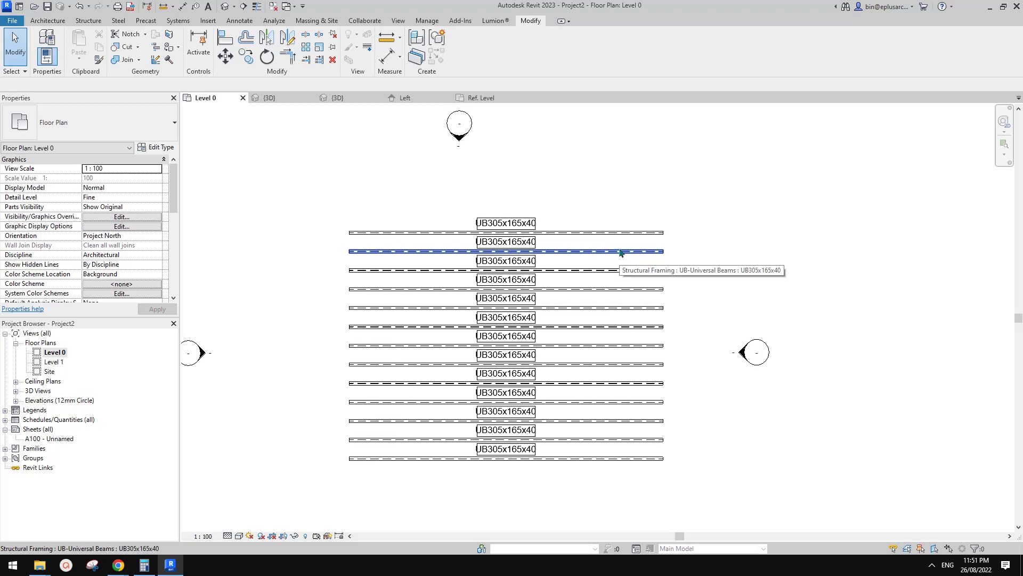
mouse_move(612, 239)
middle_mouse_down()
mouse_move(590, 242)
mouse_move(600, 247)
middle_mouse_up()
- Back in the default 3D view, zoom in and select one beam
left_click(225, 7)
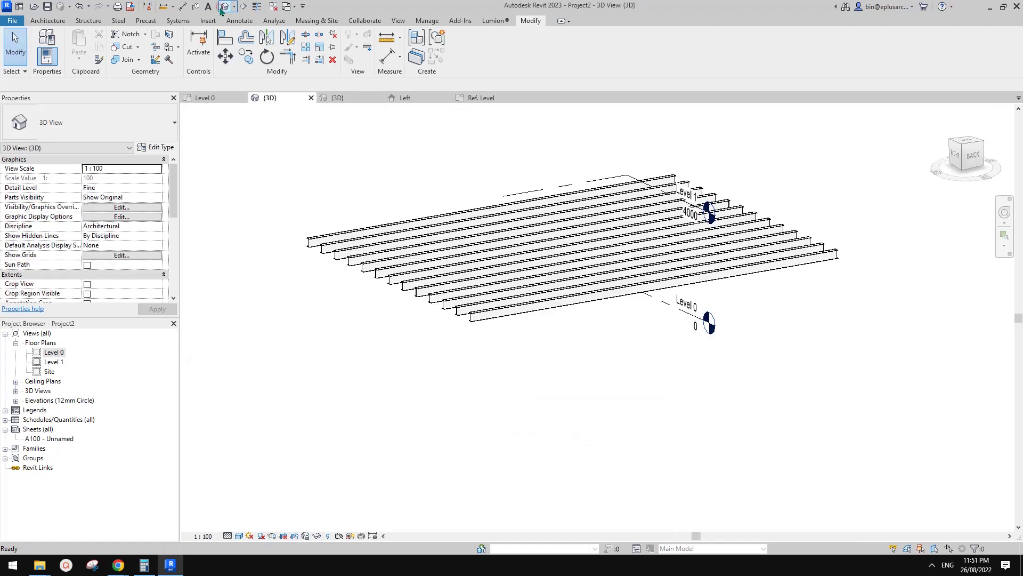
scroll(611, 255, "up", 2)
scroll(611, 255, "up", 3)
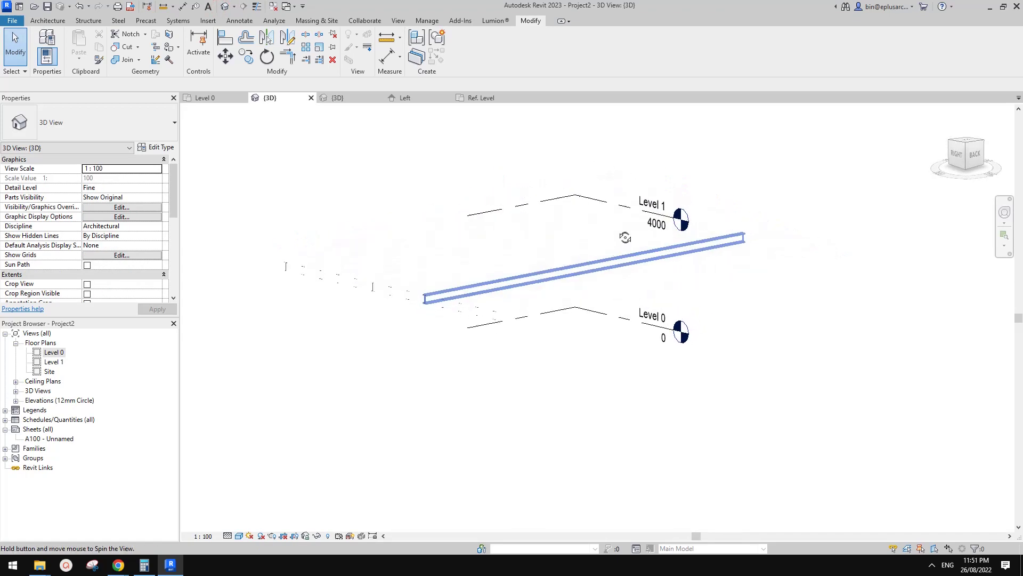
left_click(590, 268)
- Open the selected beam's family, view it in 3D and delete the green reference line
left_click(462, 52)
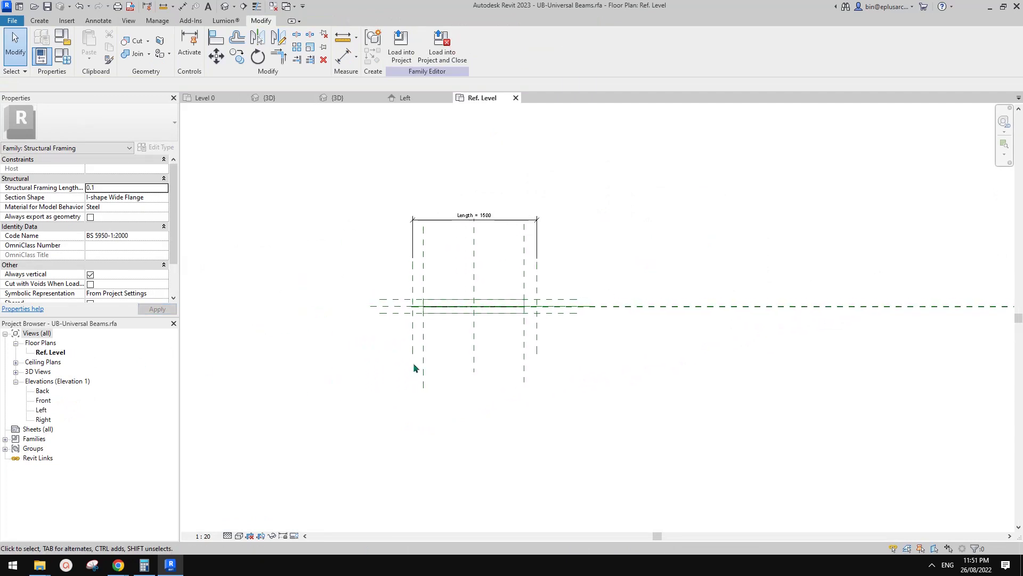
mouse_move(424, 362)
middle_mouse_down()
mouse_move(415, 356)
mouse_move(416, 365)
middle_mouse_up()
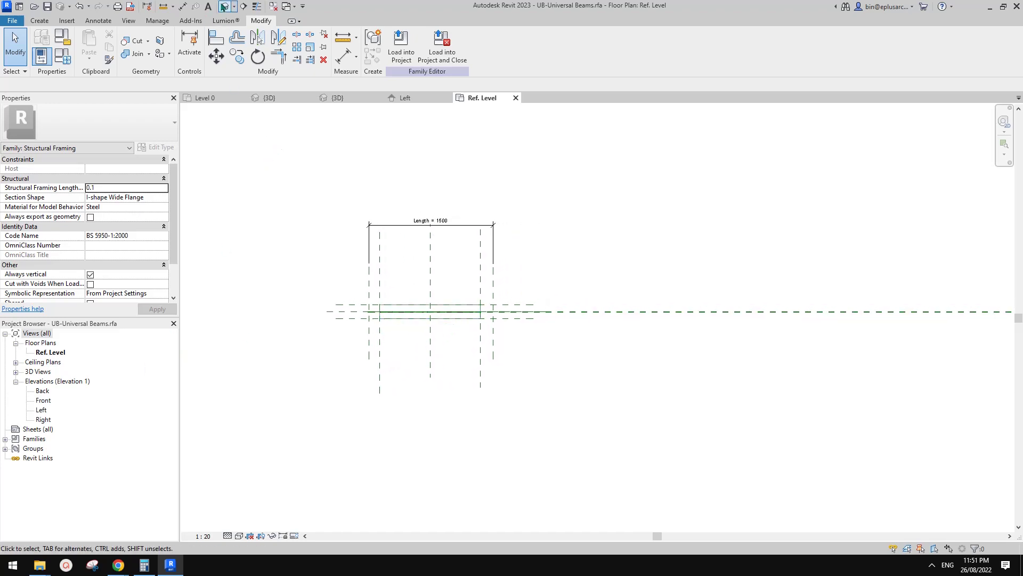
left_click(224, 6)
middle_click_drag(509, 239, 605, 257, "shift")
left_click(570, 373)
key("Delete")
scroll(498, 244, "down", 2)
- Start a model line using the <Invisible lines> subcategory
left_click(40, 21)
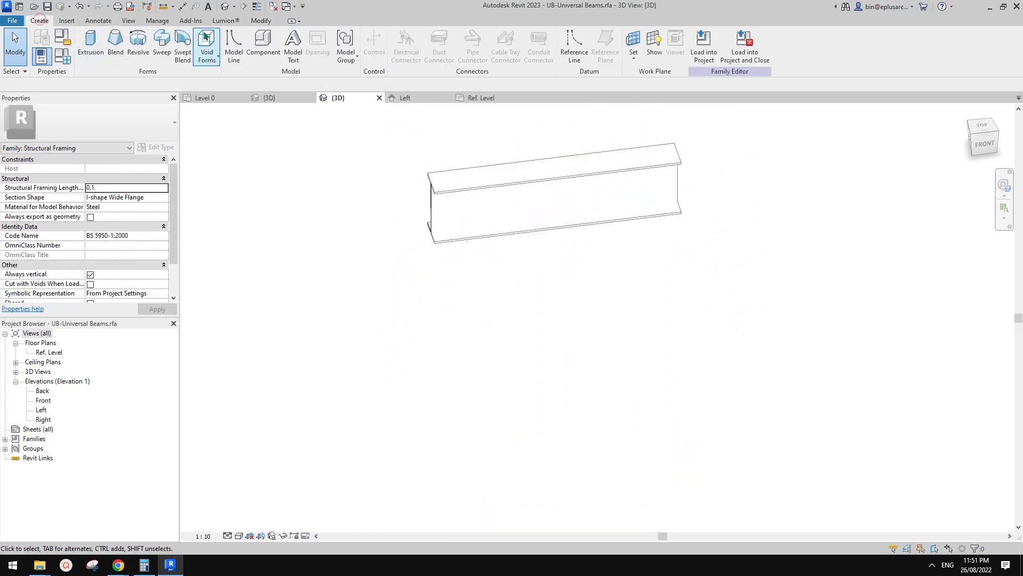
left_click(234, 49)
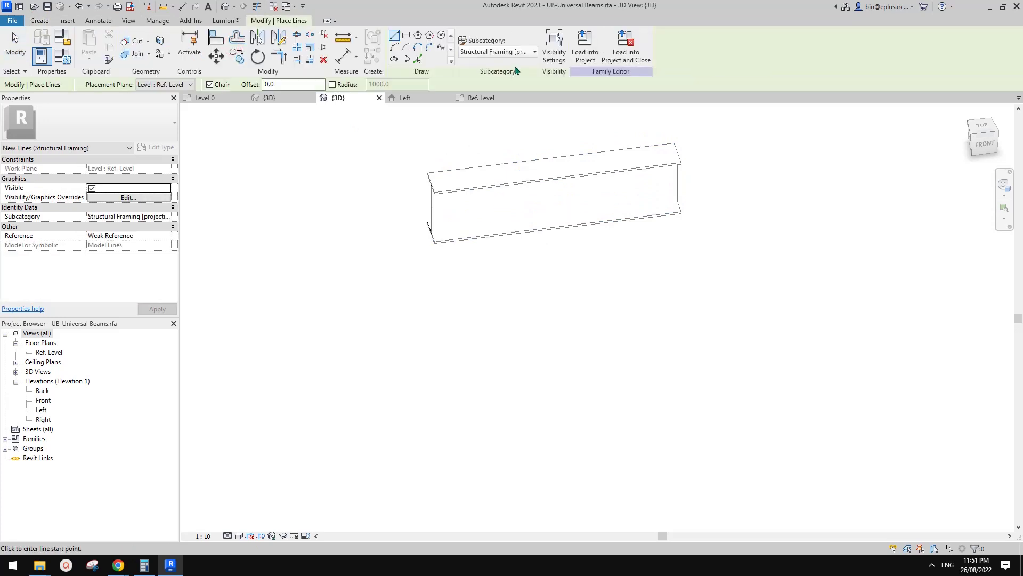
left_click(522, 50)
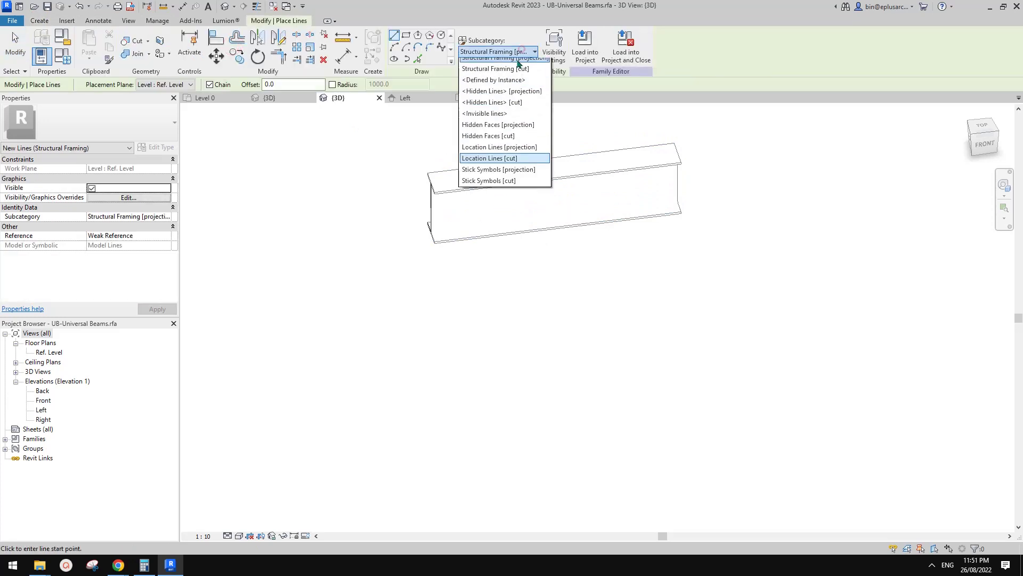
left_click(485, 120)
middle_click_drag(660, 119, 629, 137, "shift")
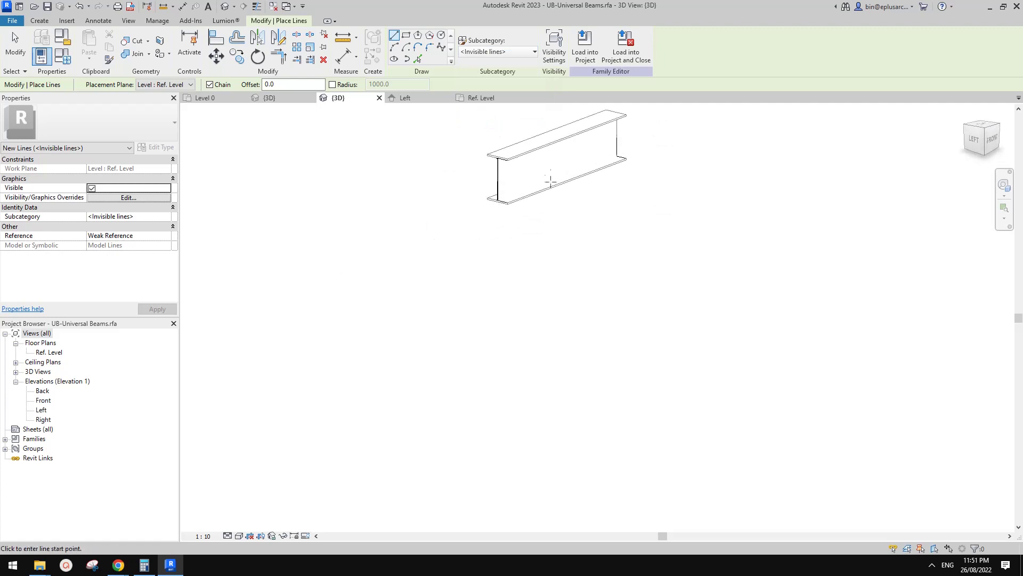
- In the Left elevation, switch to drawing model lines with the LI shortcut
double_click(42, 410)
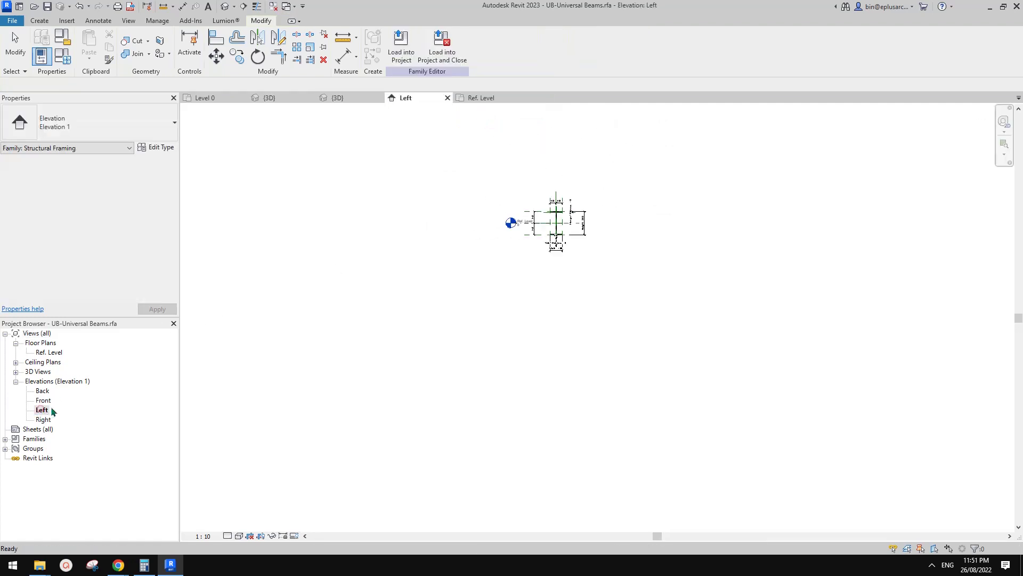
left_click(40, 20)
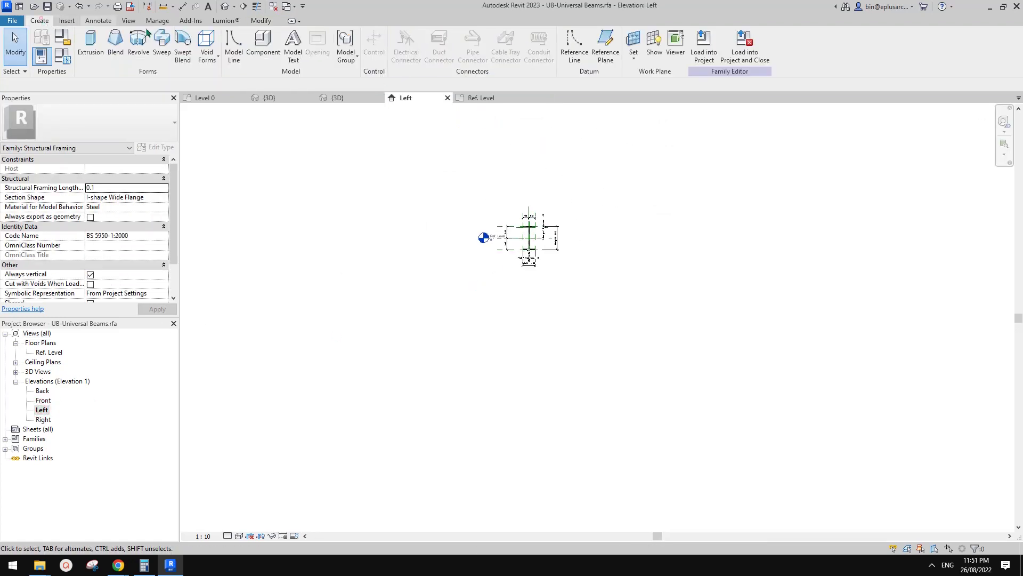
left_click(574, 48)
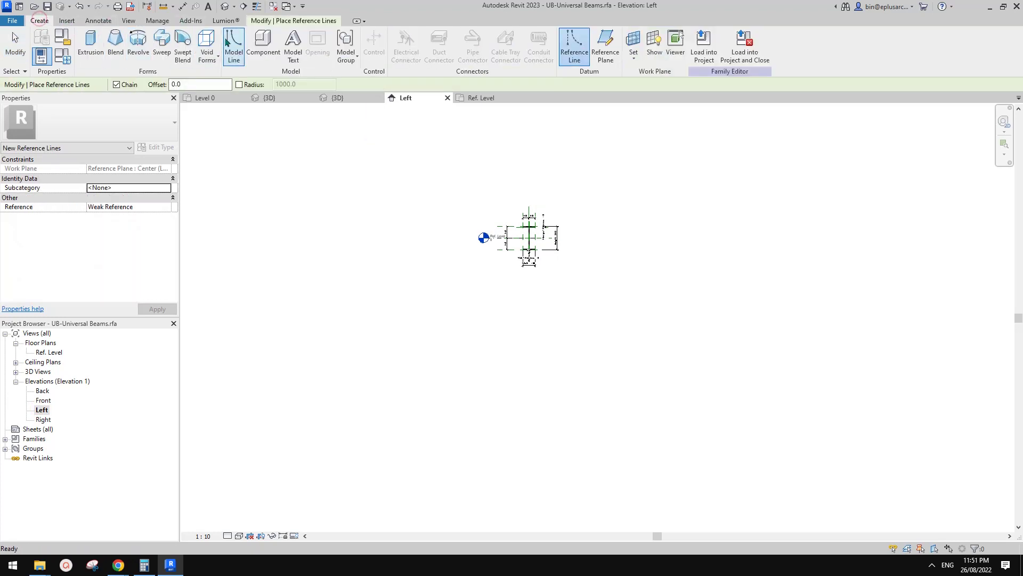
key("l")
key("i")
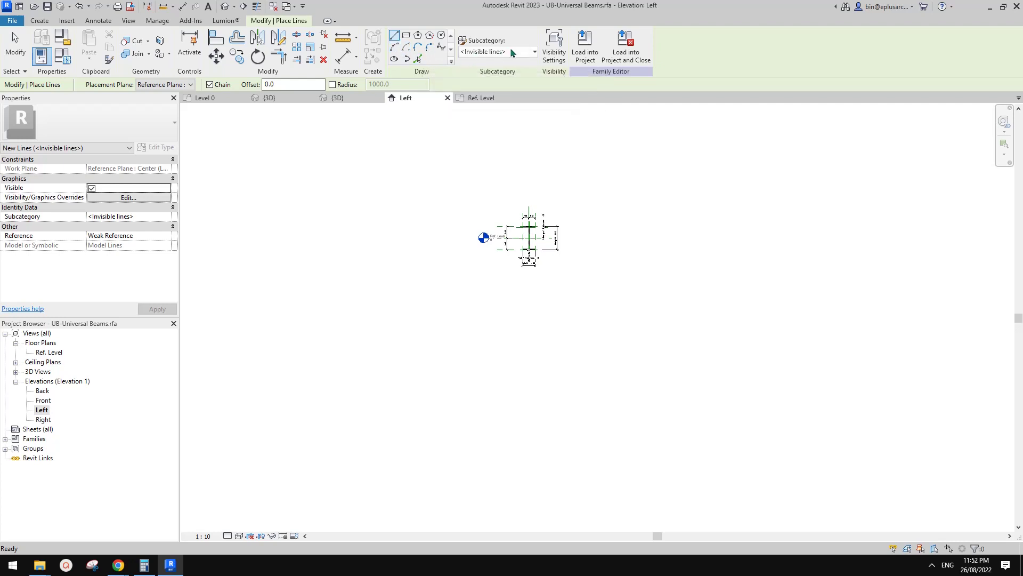
scroll(535, 264, "up", 5)
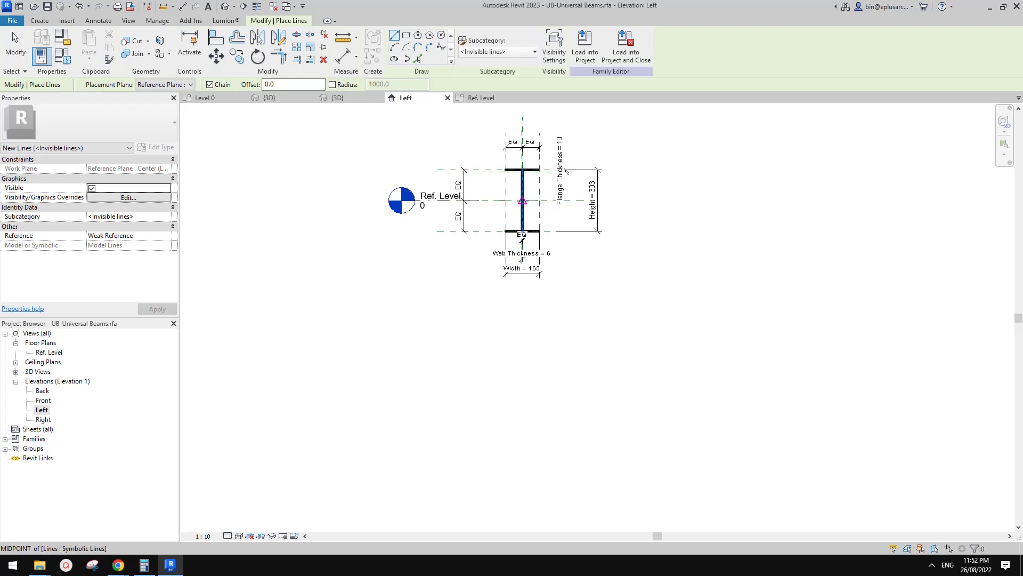
- Draw a vertical invisible line down from the beam's centre and load the family into the project
left_click(522, 200)
scroll(520, 224, "down", 2)
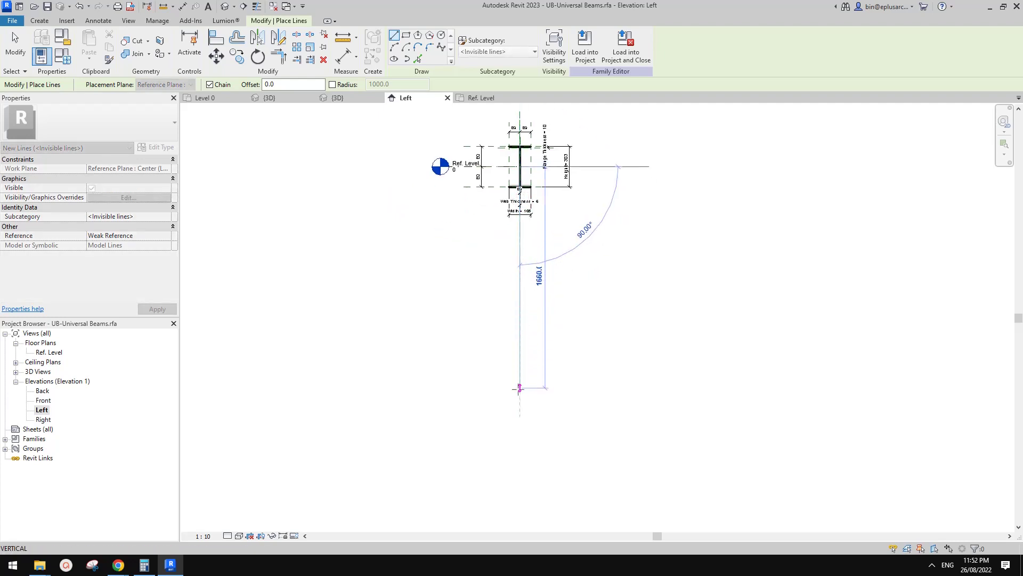
scroll(520, 388, "down", 2)
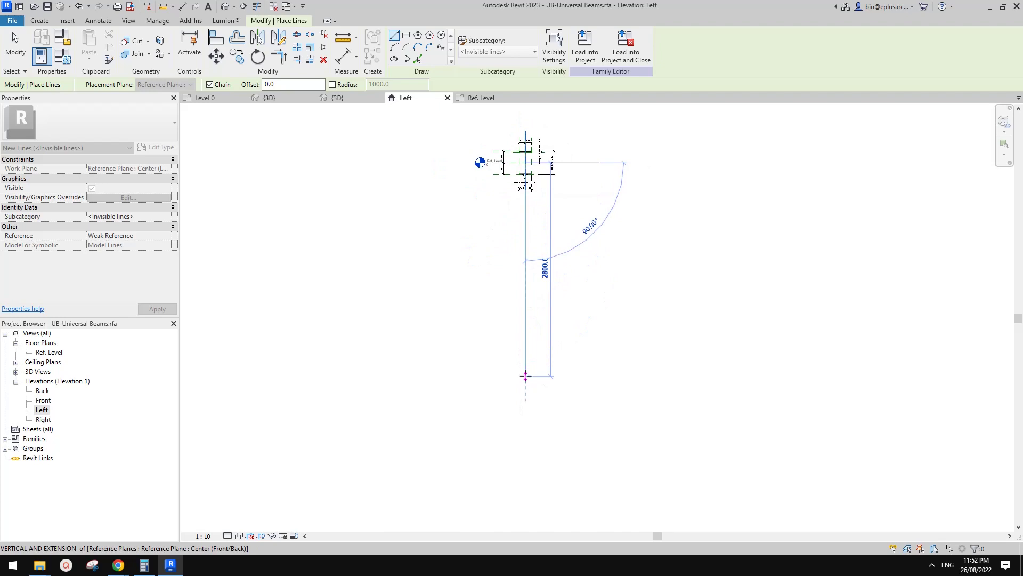
left_click(525, 390)
key("Escape")
key("Escape")
left_click(421, 63)
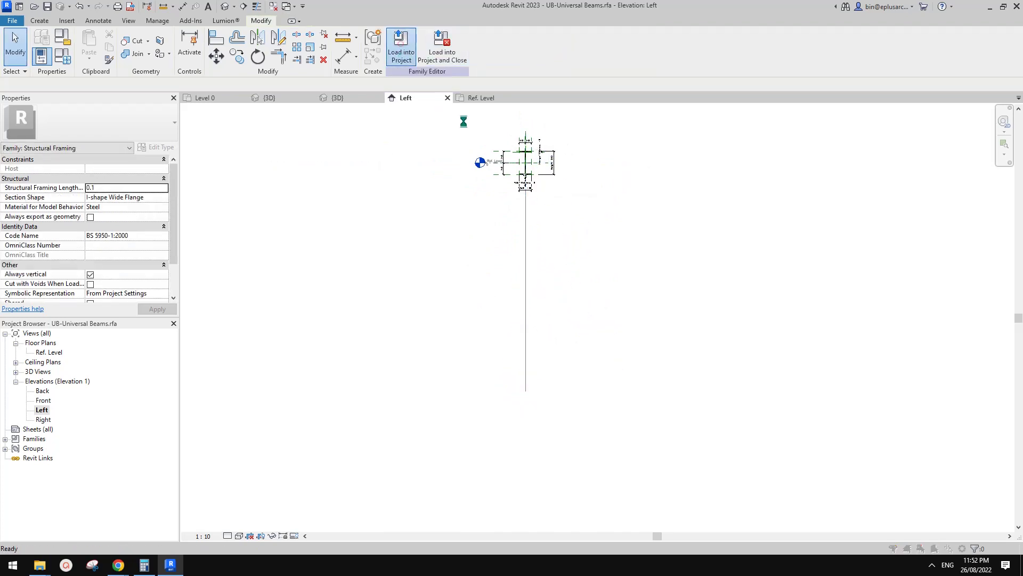
- Overwrite the existing beam family, then select and inspect individual beams in 3D
left_click(607, 273)
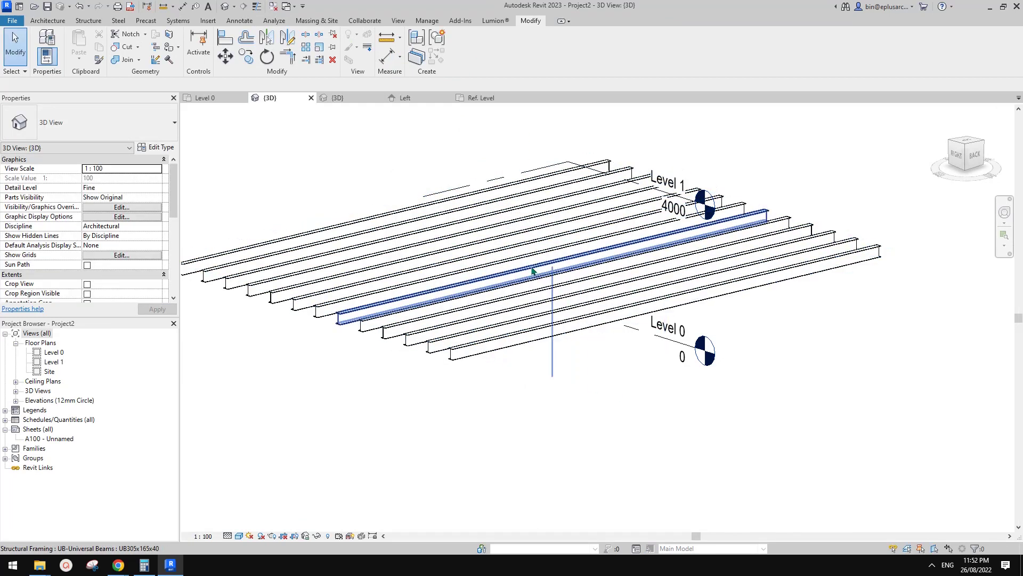
left_click(534, 272)
middle_click_drag(567, 321, 590, 314)
left_click(634, 311)
middle_click_drag(645, 335, 626, 333)
left_click(629, 290)
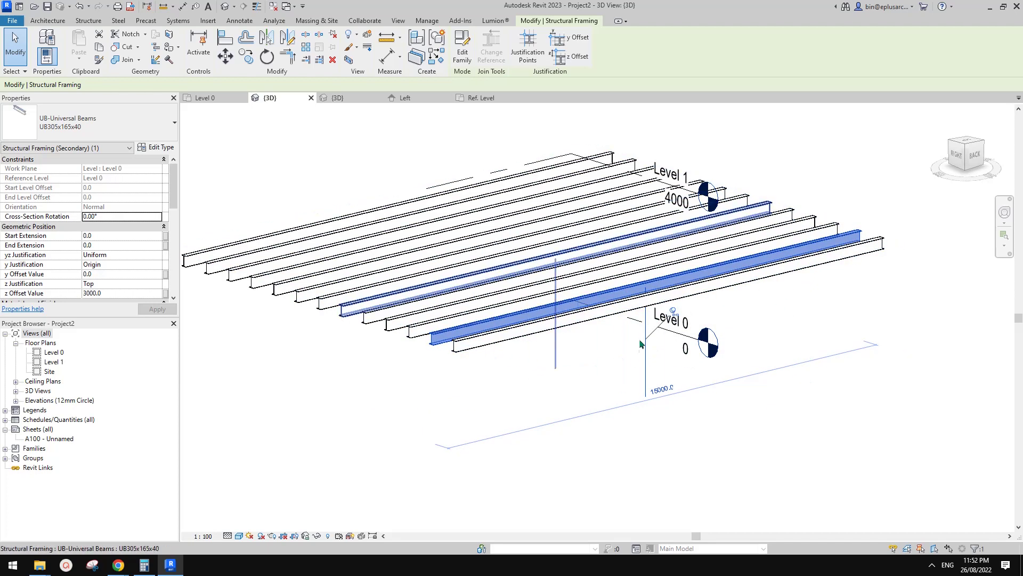
middle_click_drag(687, 381, 644, 368)
left_click(724, 410)
left_click(612, 270)
left_click(738, 403)
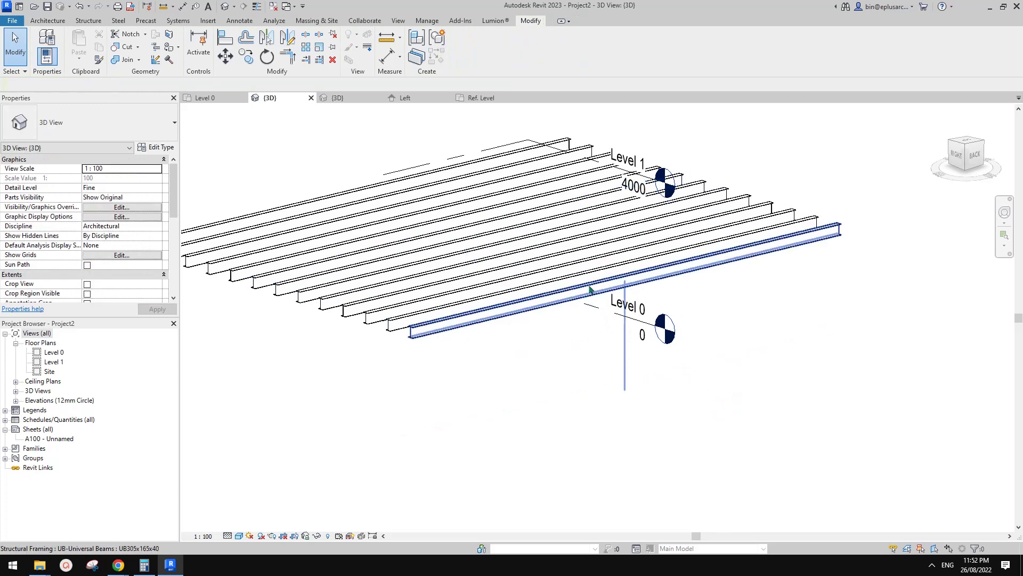
left_click(590, 289)
left_click(743, 391)
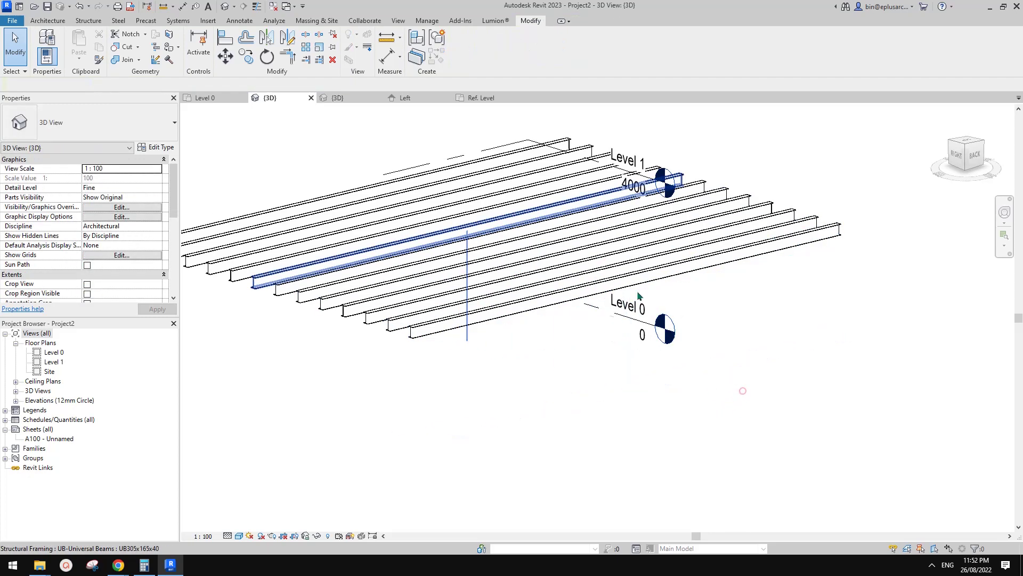
- Slide the front beam three beams further back
left_click(599, 275)
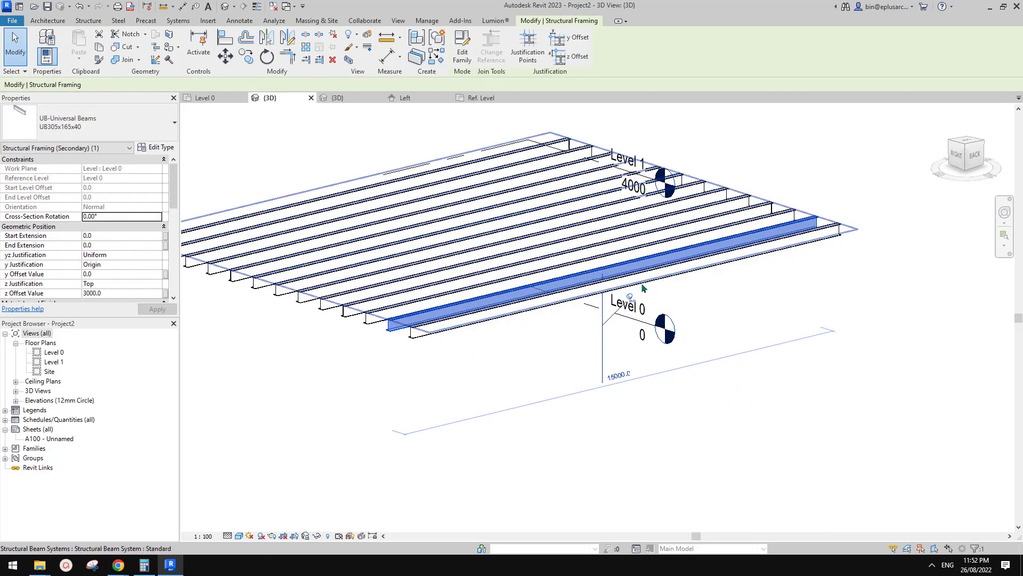
left_click_drag(552, 264, 512, 238)
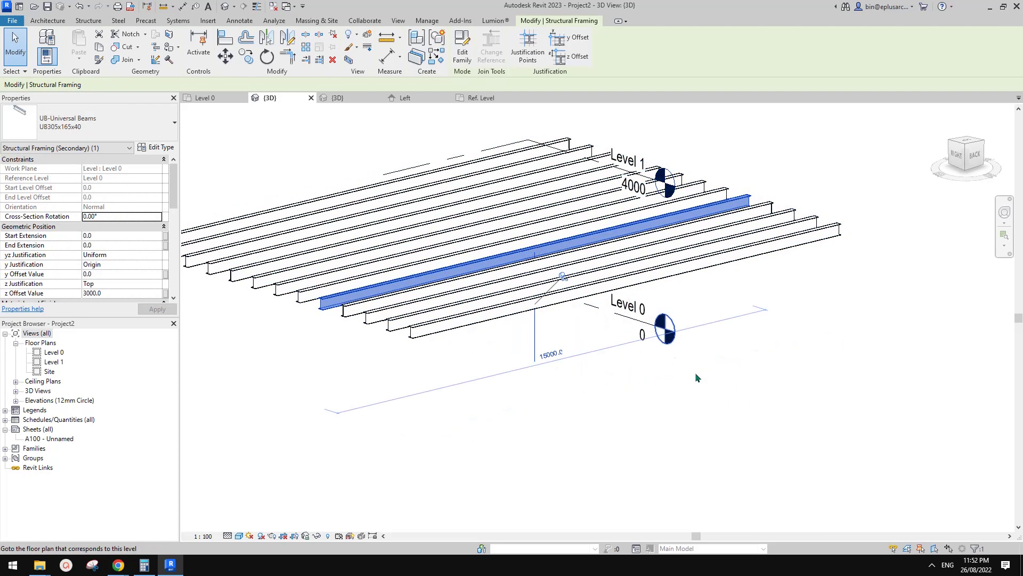
left_click(721, 391)
left_click(624, 407)
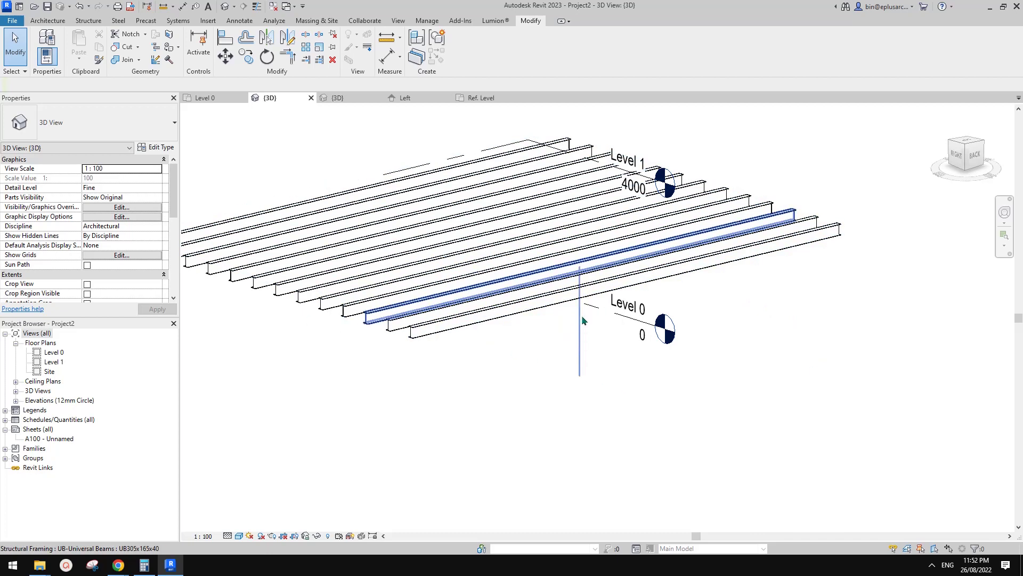
- Check the beams in the Level 0 floor plan by selecting the top beam
double_click(53, 352)
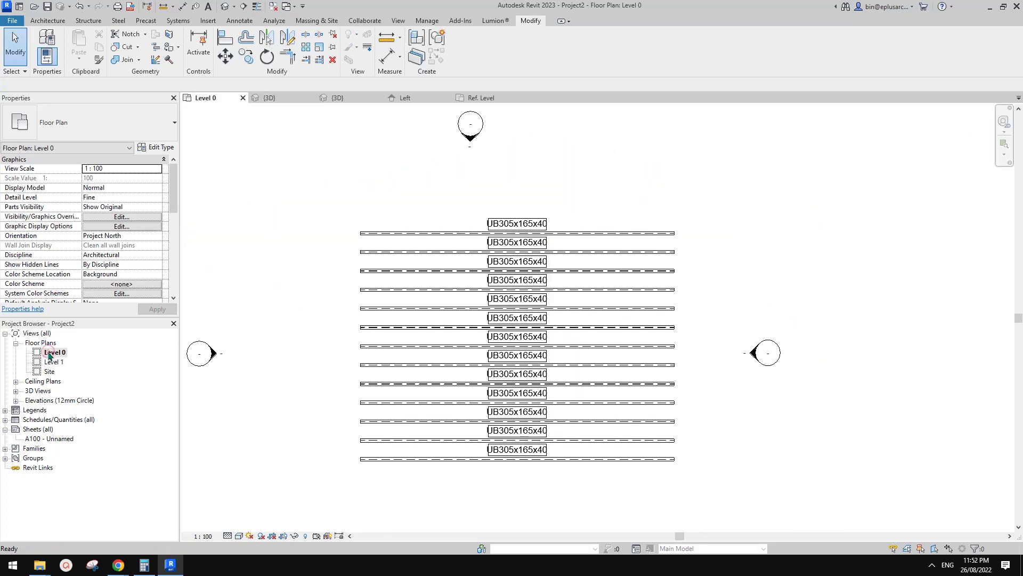
middle_click_drag(440, 333, 450, 293)
left_click(452, 194)
left_click(482, 149)
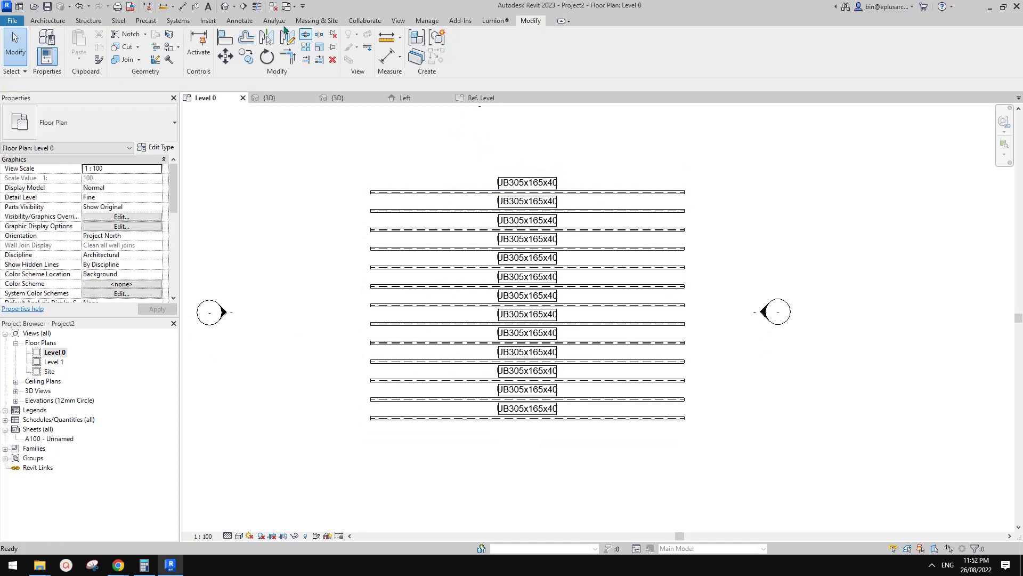
- Return to the 3D view, orbit, and open a beam's Universal Beams family for editing
left_click(224, 6)
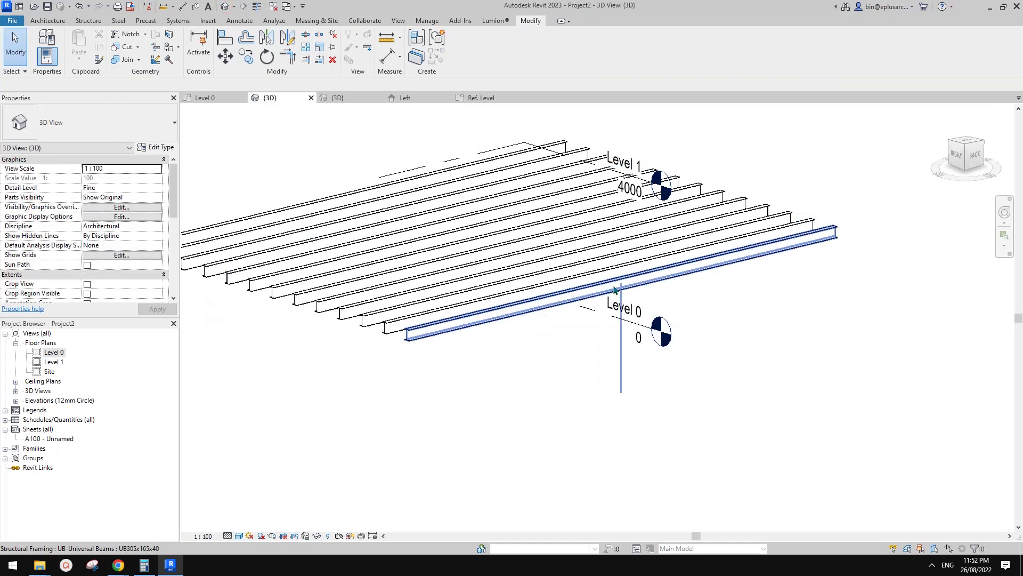
middle_click_drag(526, 200, 579, 273, "shift")
scroll(547, 272, "up", 2)
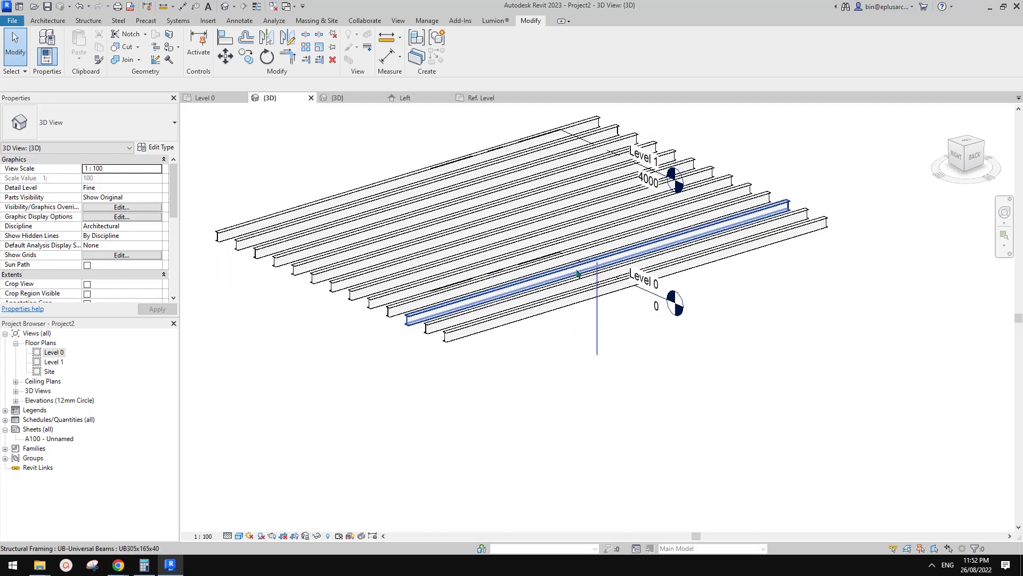
left_click(579, 271)
double_click(558, 243)
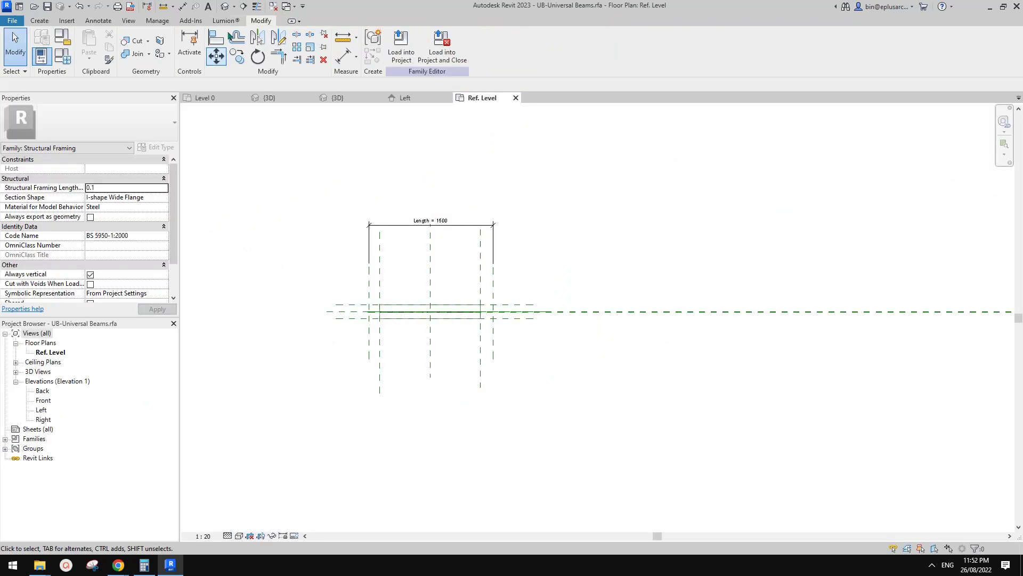
- Check the vertical line's length in the beam family's 3D view
left_click(225, 7)
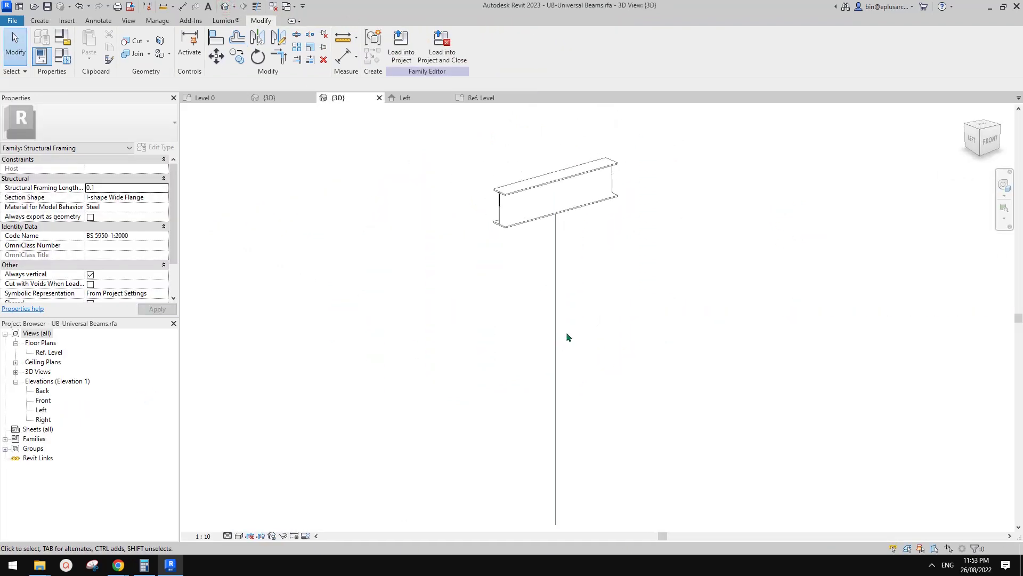
left_click(557, 320)
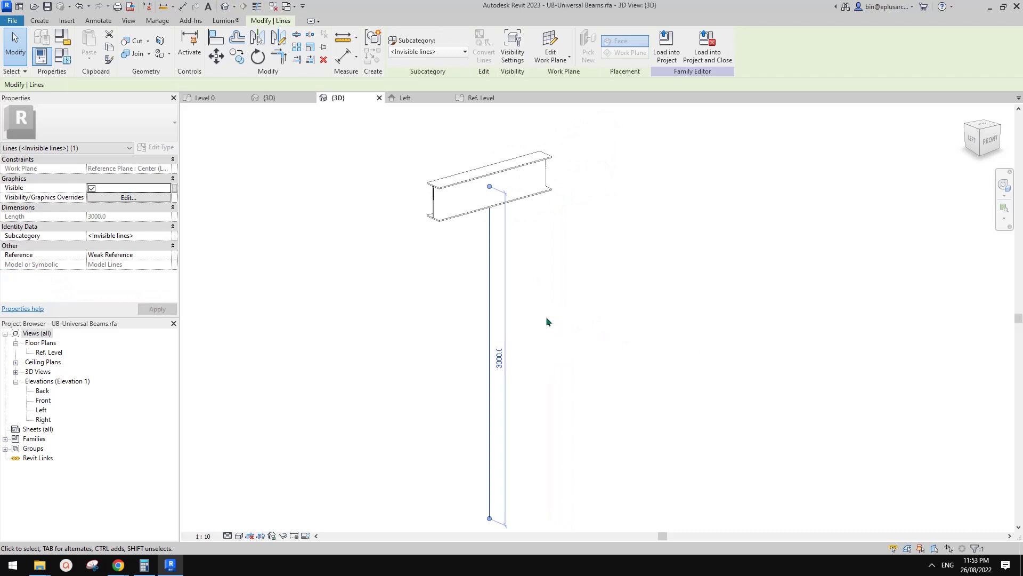
left_click(542, 316)
left_click(40, 21)
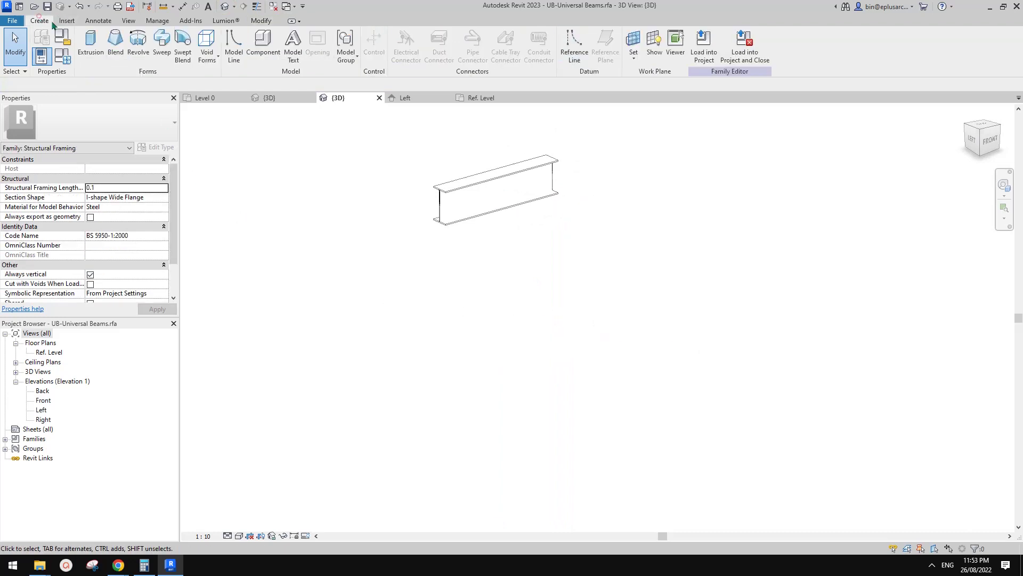
left_click(98, 21)
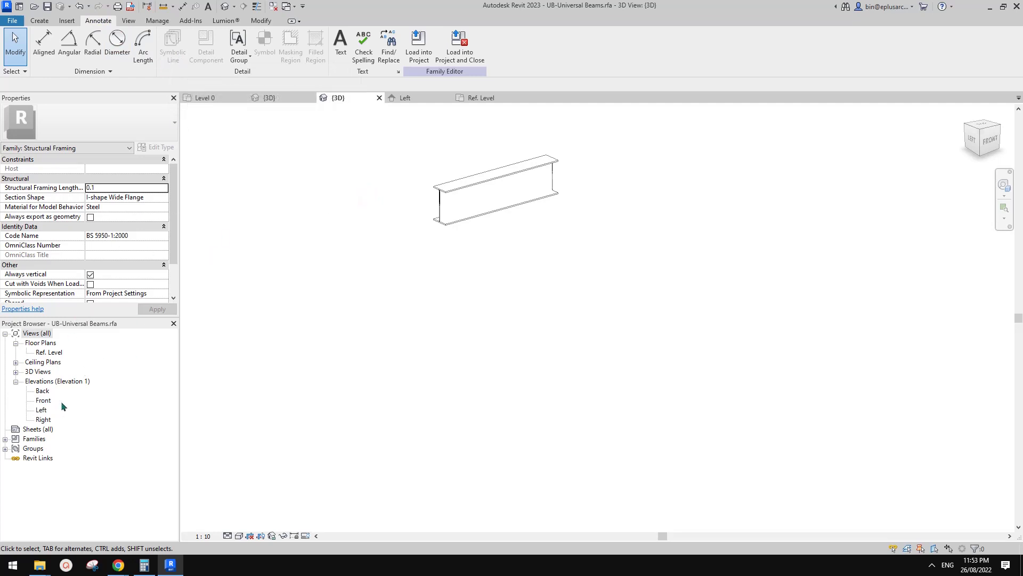
- In Left elevation, draw an <Invisible lines> symbolic line down from the beam centre, then reload with overwrite
double_click(41, 409)
middle_click_drag(425, 254, 485, 251)
left_click(172, 45)
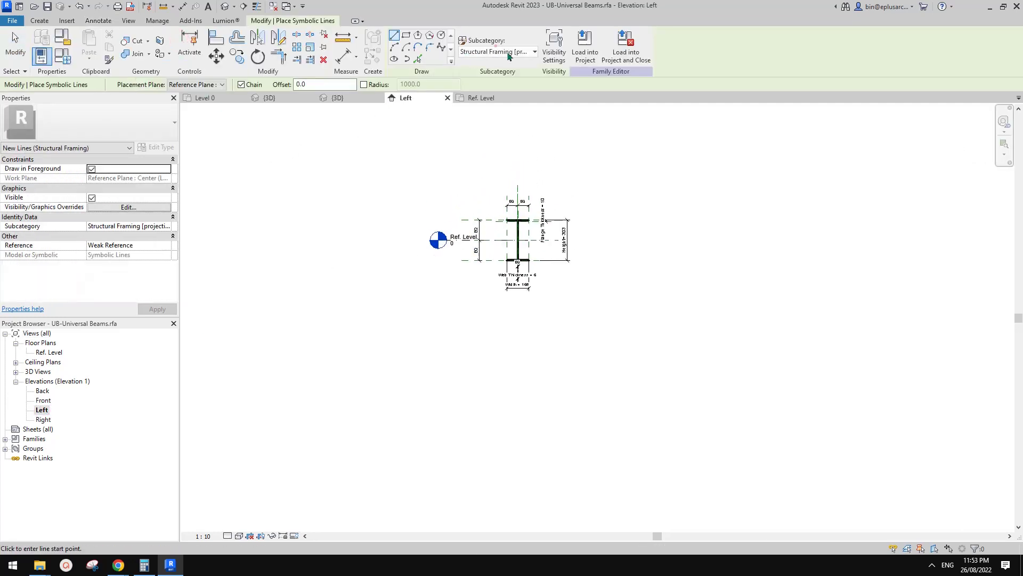
left_click(502, 52)
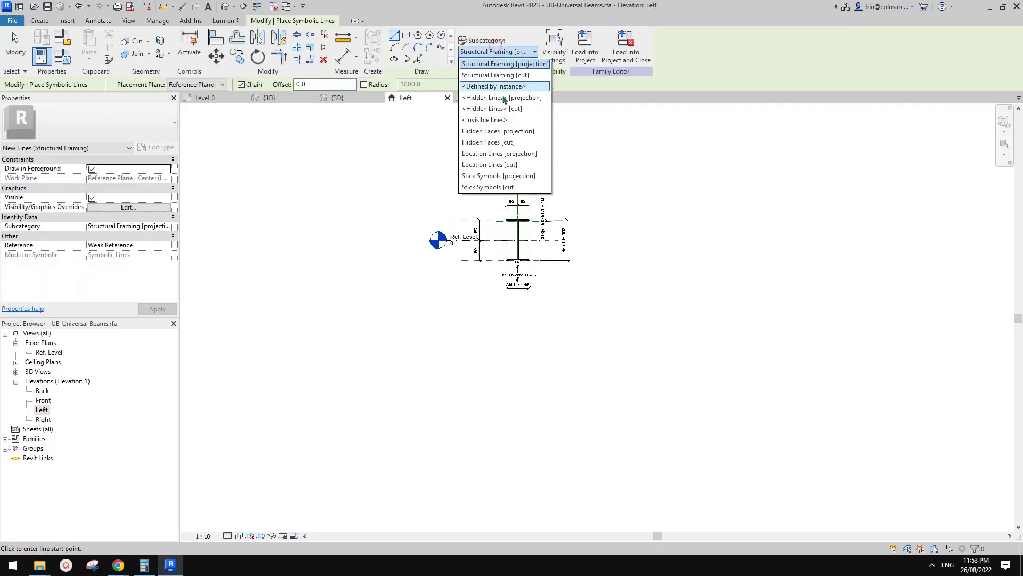
left_click(496, 122)
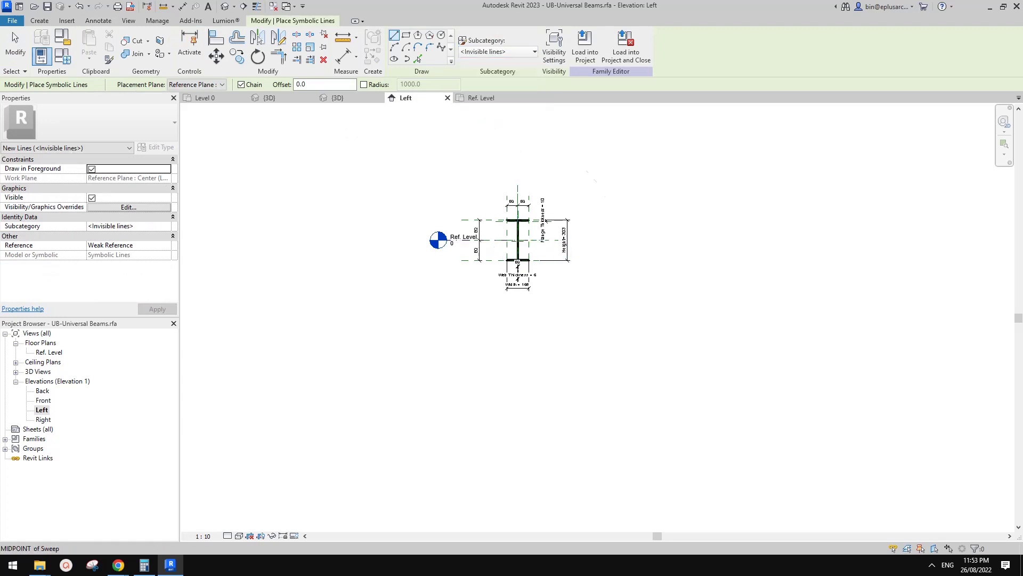
left_click(518, 240)
scroll(506, 358, "down", 2)
left_click(510, 403)
key("Escape")
key("Escape")
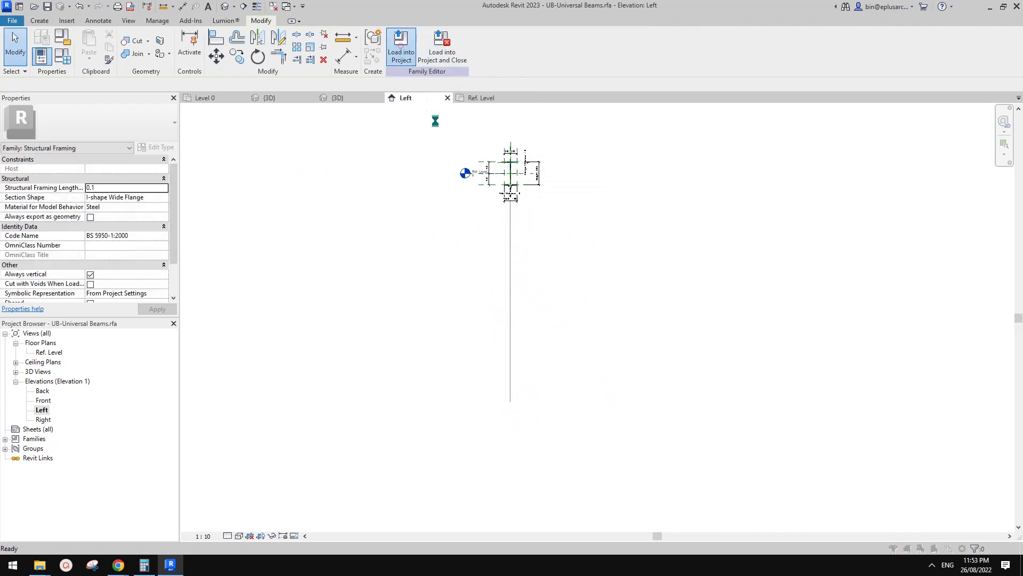
left_click(471, 259)
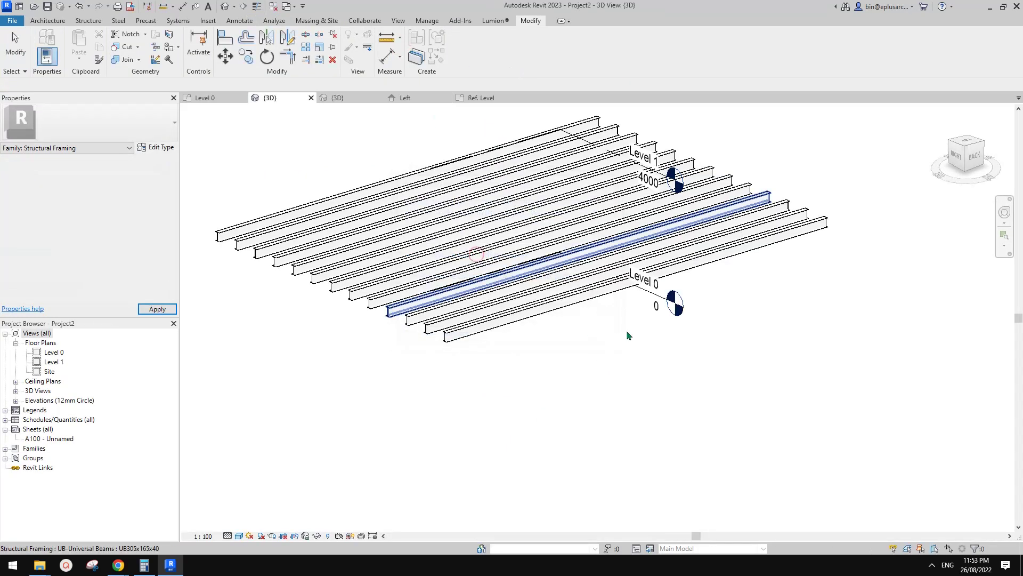
scroll(627, 332, "down", 2)
- Highlight the whole beam system, then compare the beams in the Level 0 plan and 3D view
left_click(538, 332)
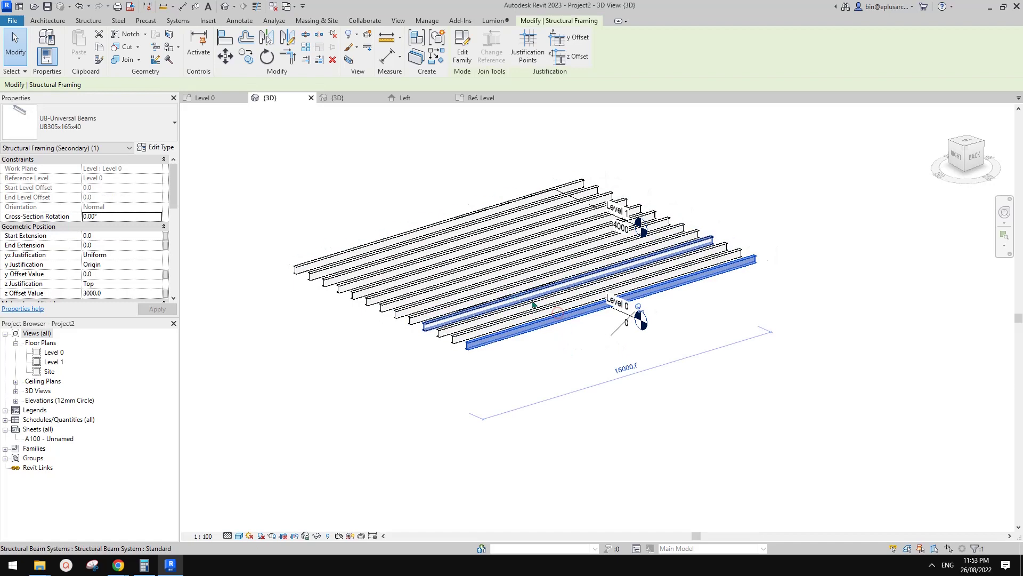
key("Tab")
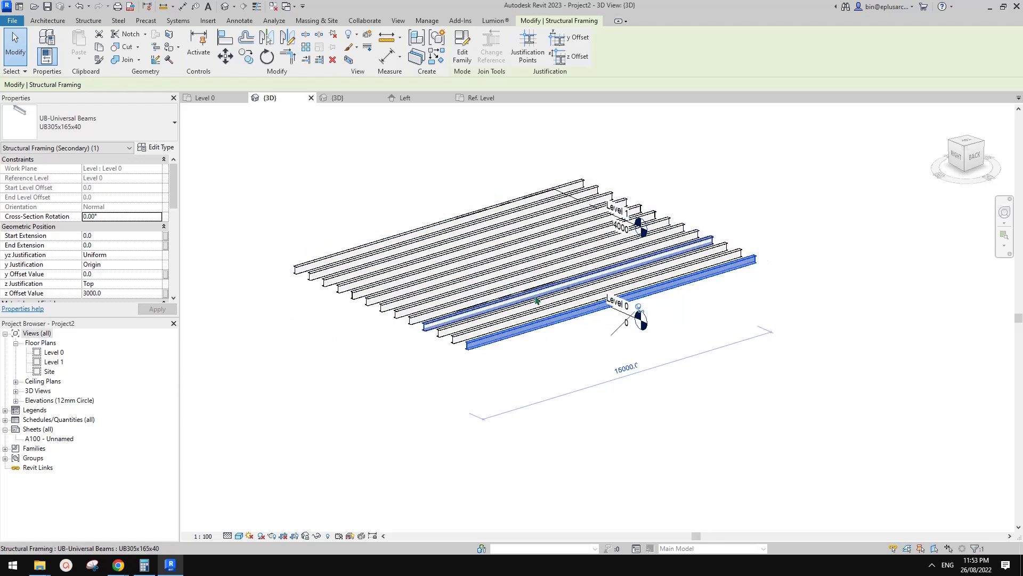
double_click(45, 401)
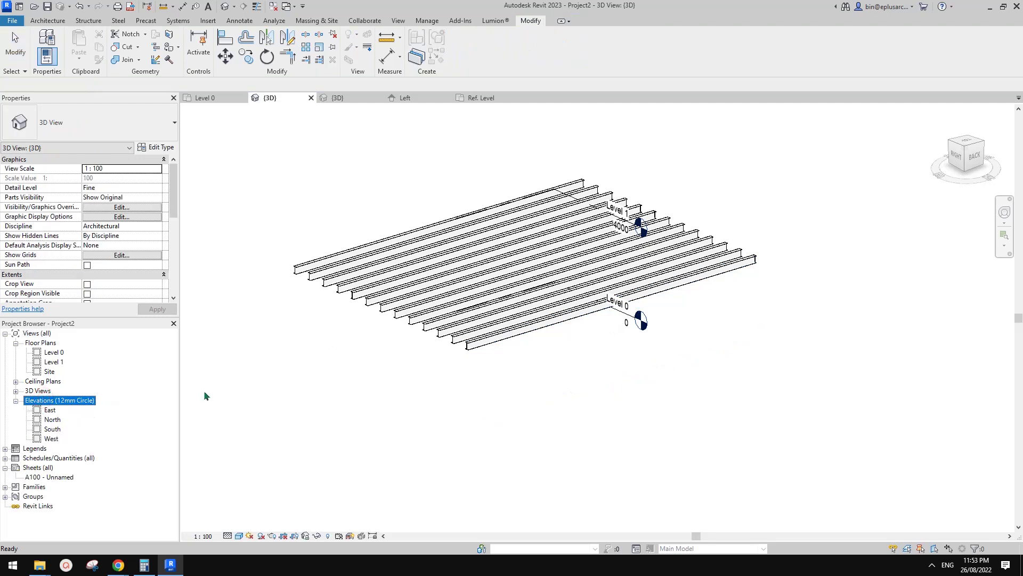
double_click(53, 353)
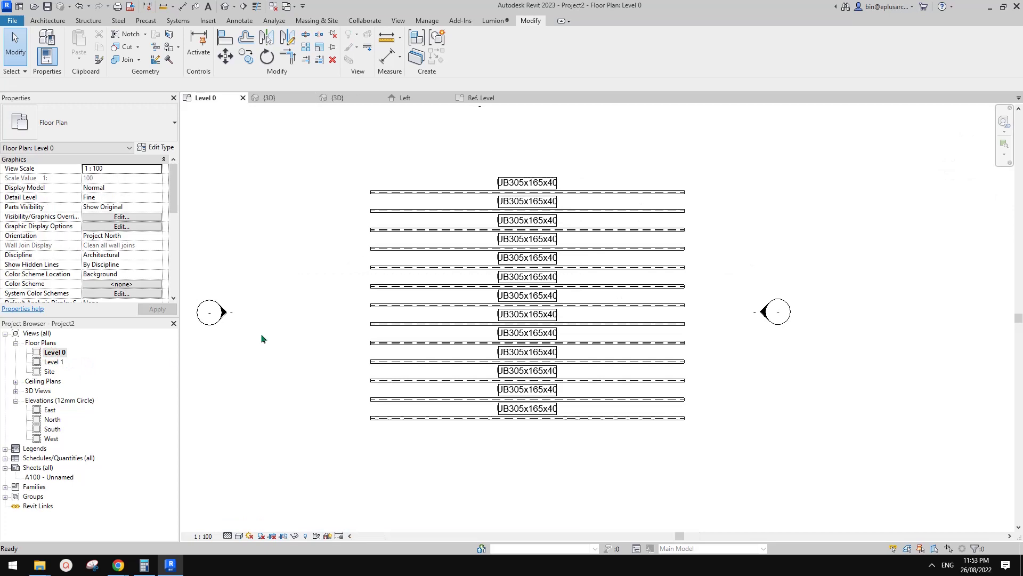
left_click(472, 195)
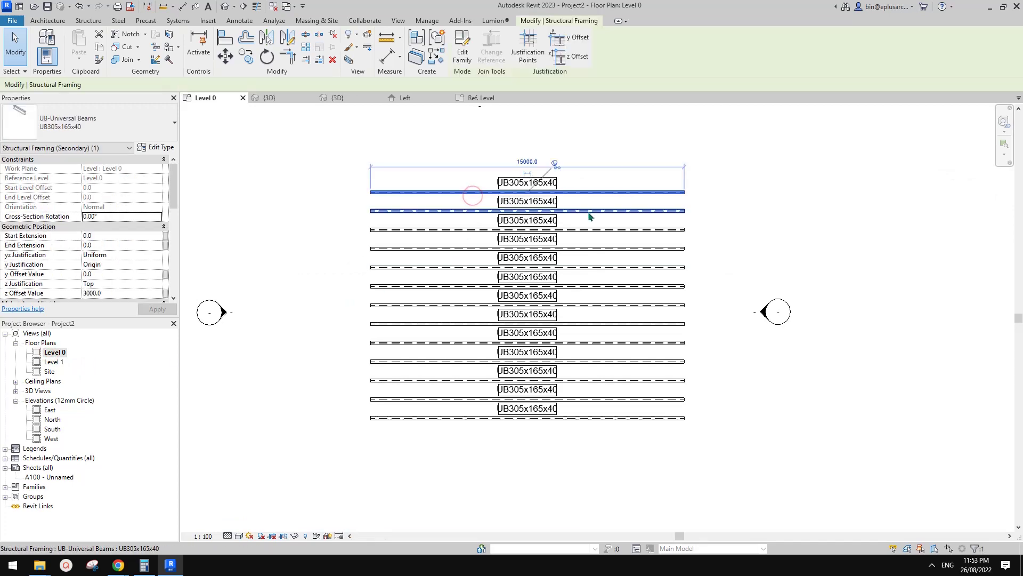
key("Escape")
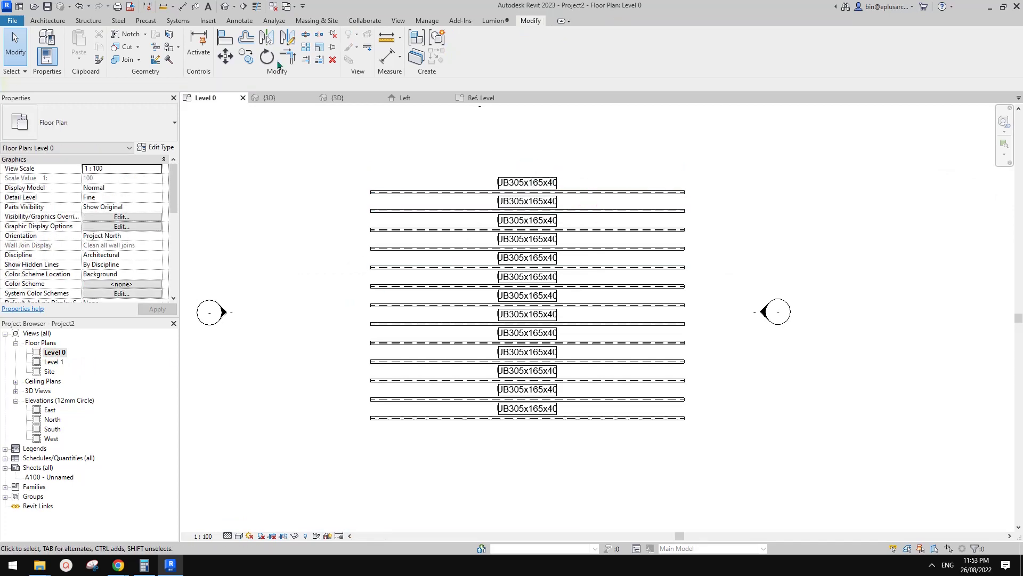
left_click(225, 6)
left_click(51, 353)
middle_click_drag(564, 338, 421, 346, "shift")
double_click(54, 352)
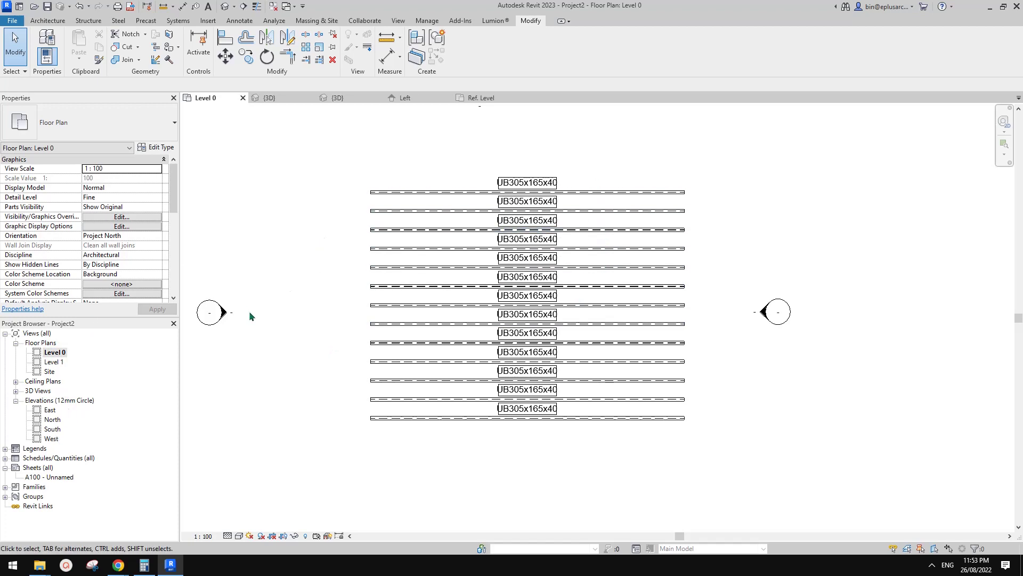
- Go to the West elevation and delete the stray vertical beam line
scroll(227, 319, "up", 1)
right_click(227, 317)
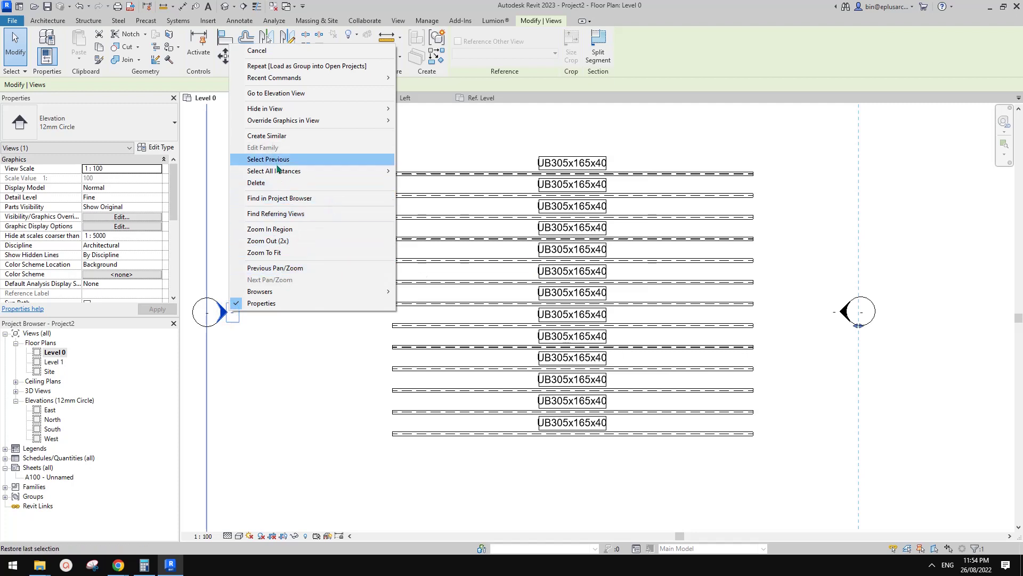
mouse_move(285, 112)
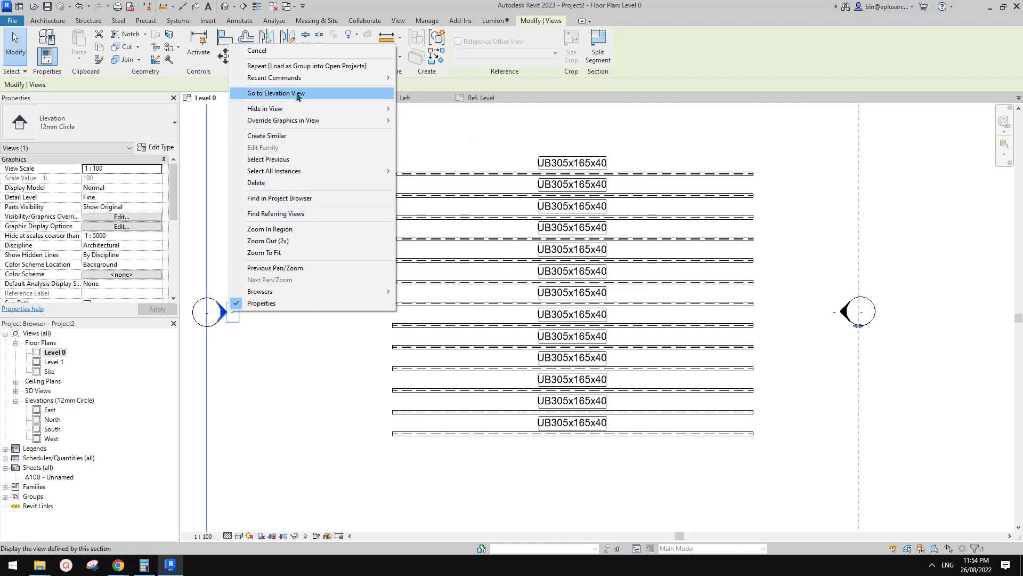
left_click(302, 93)
middle_click_drag(656, 290, 580, 284)
left_click(580, 282)
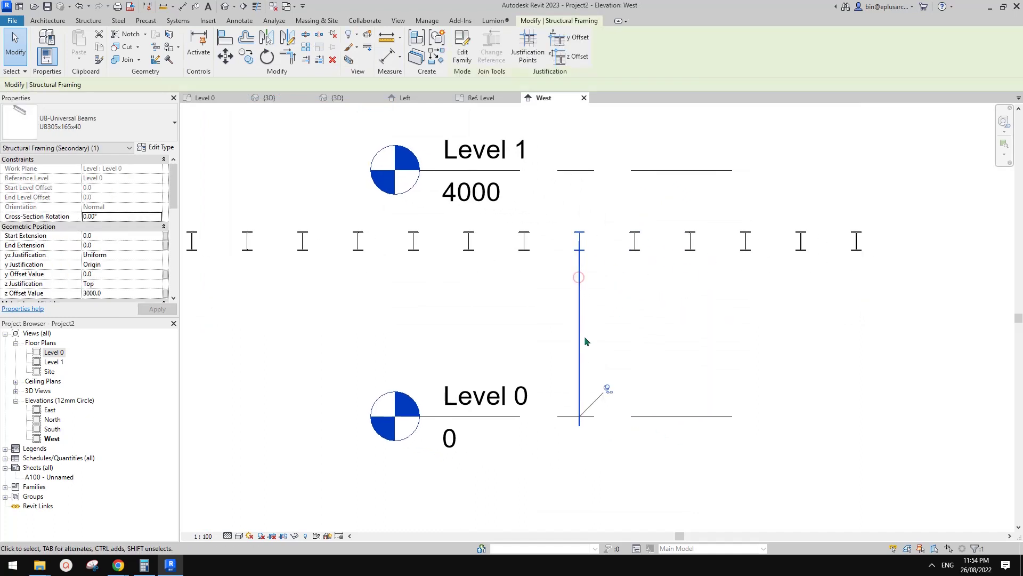
key("Delete")
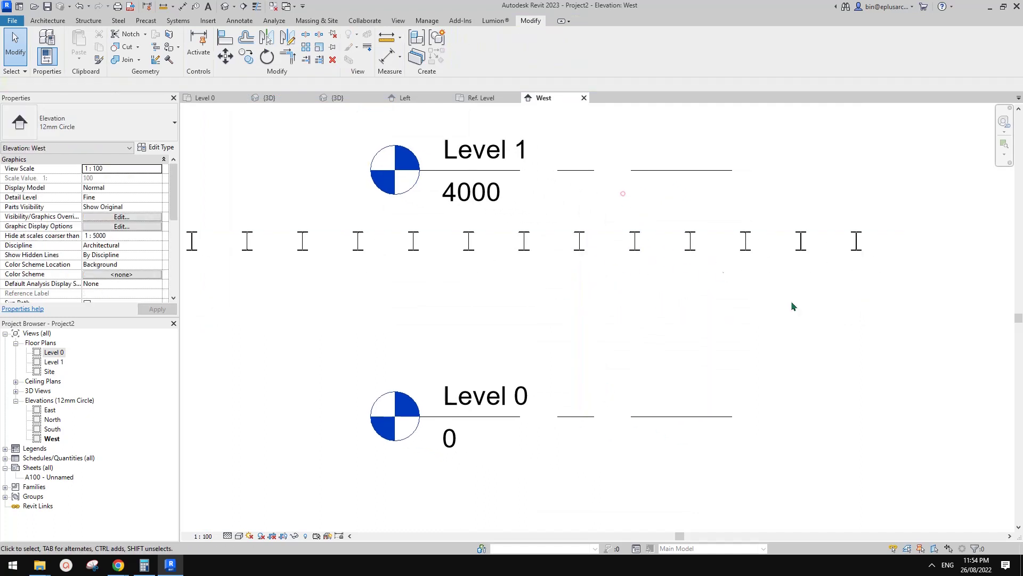
- Orbit the 3D view to an isometric angle to check the beam system
scroll(447, 202, "down", 1)
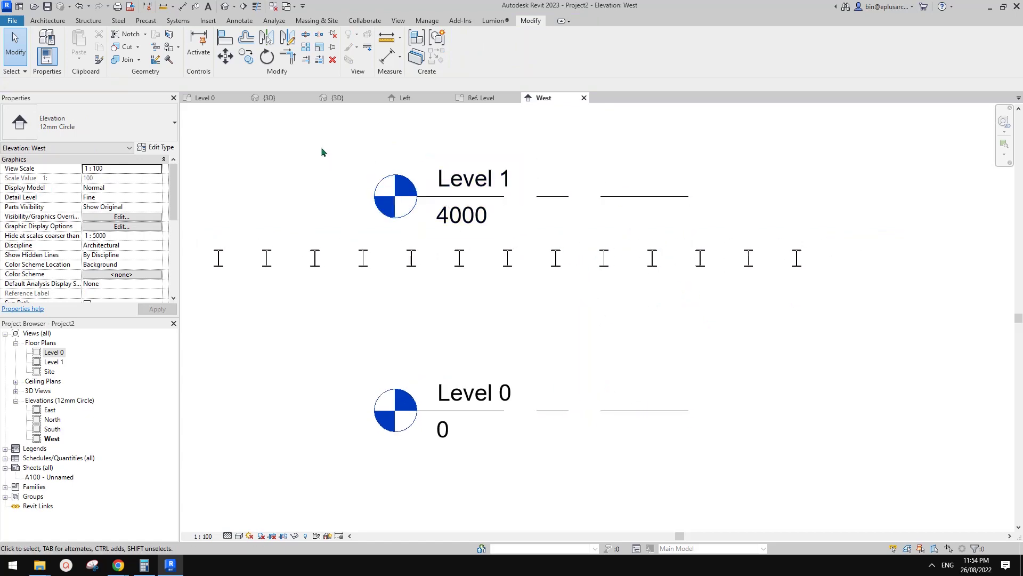
left_click(226, 9)
middle_click_drag(605, 293, 661, 306, "shift")
left_click(575, 303)
key("Escape")
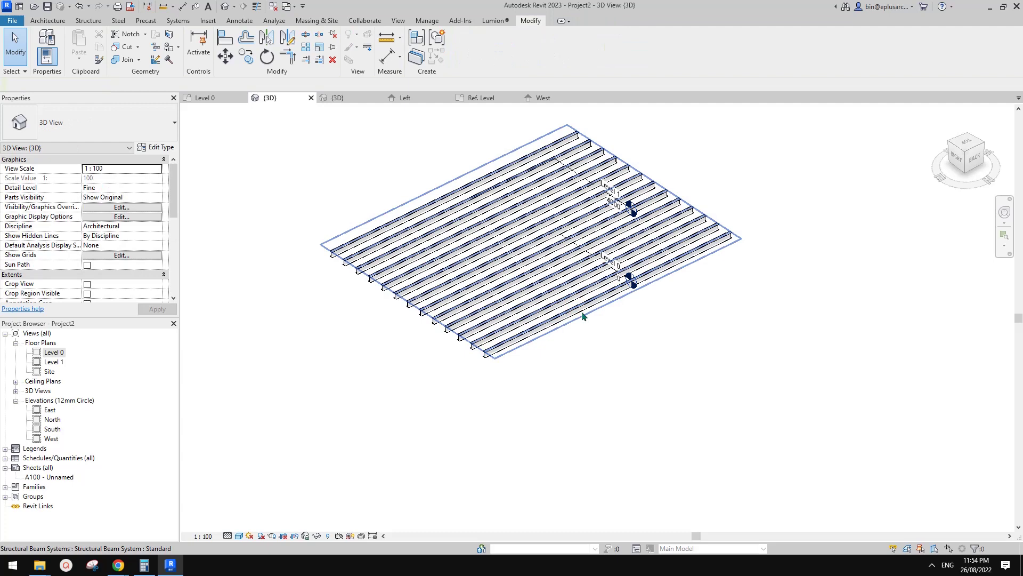
- Delete the vertical symbolic line from the family's Left elevation
double_click(583, 317)
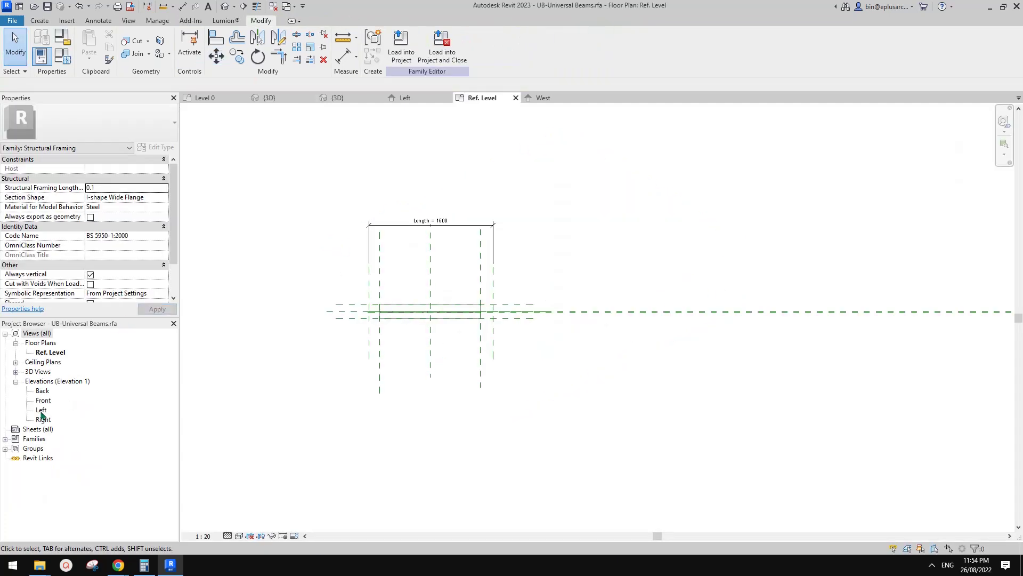
double_click(41, 411)
left_click(509, 282)
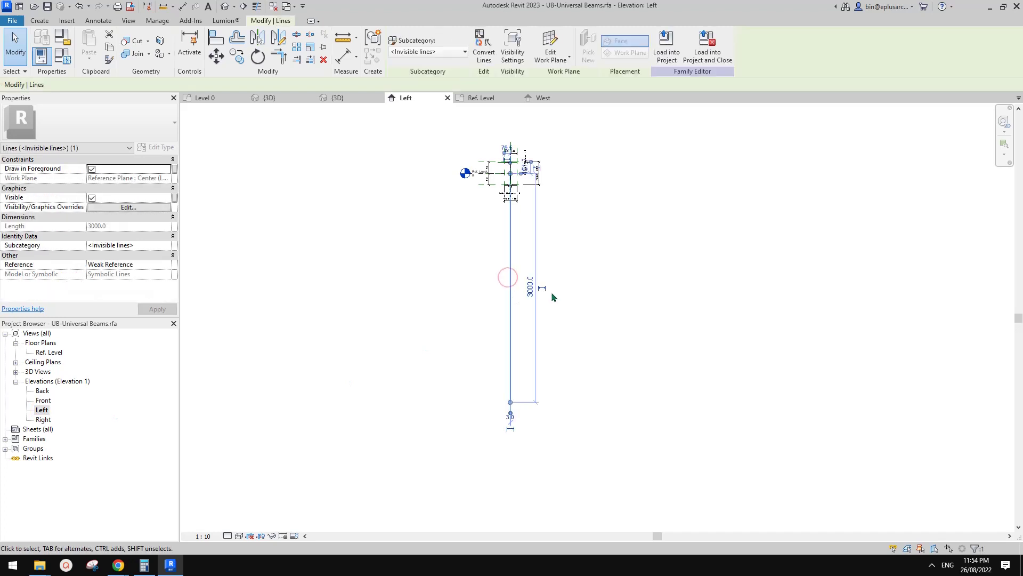
key("Delete")
scroll(510, 176, "up", 5)
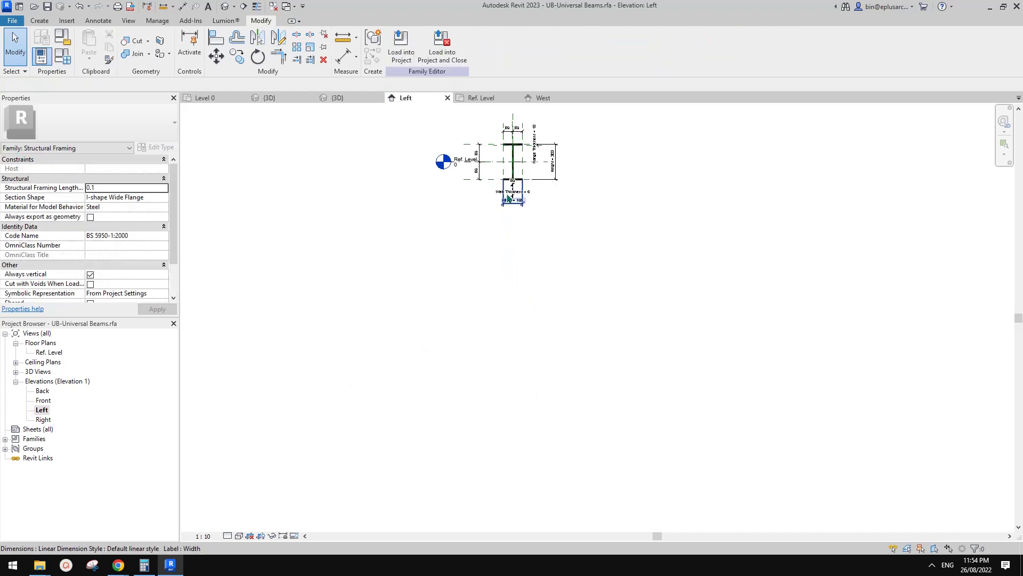
scroll(545, 277, "up", 2)
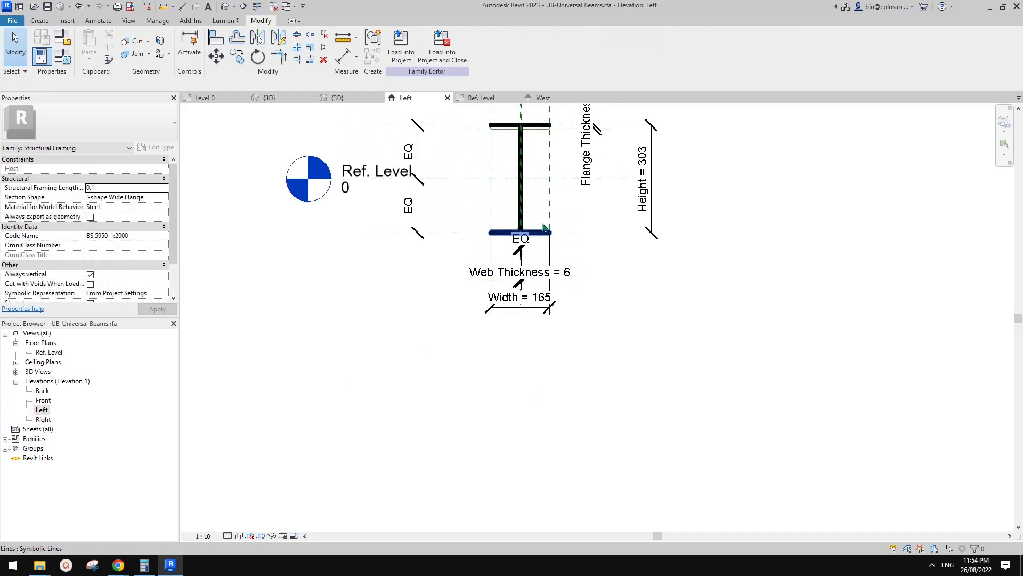
key("Escape")
- Load the family back into the project, overwriting, and open the Level 0 plan
left_click(407, 53)
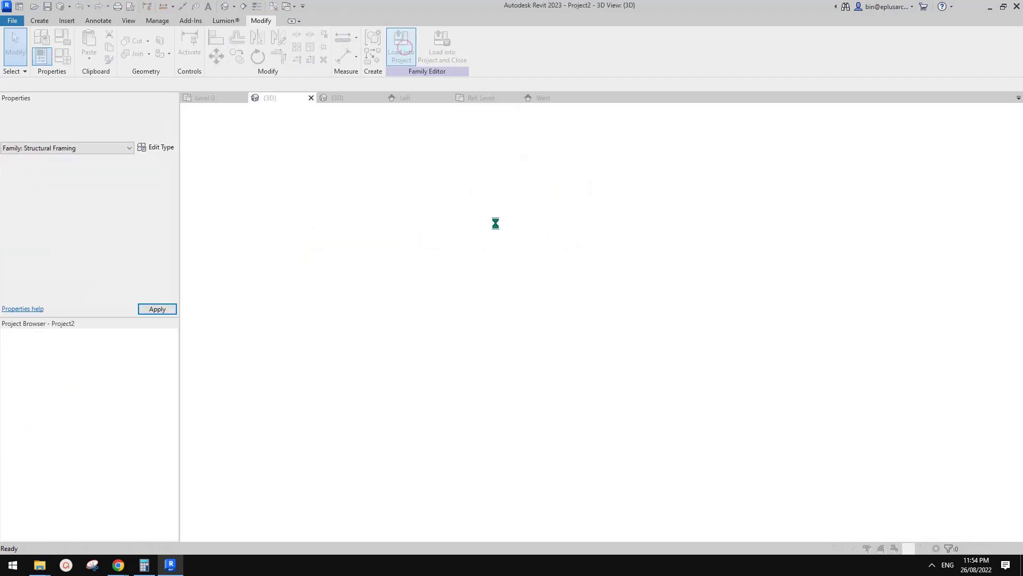
left_click(480, 253)
double_click(53, 352)
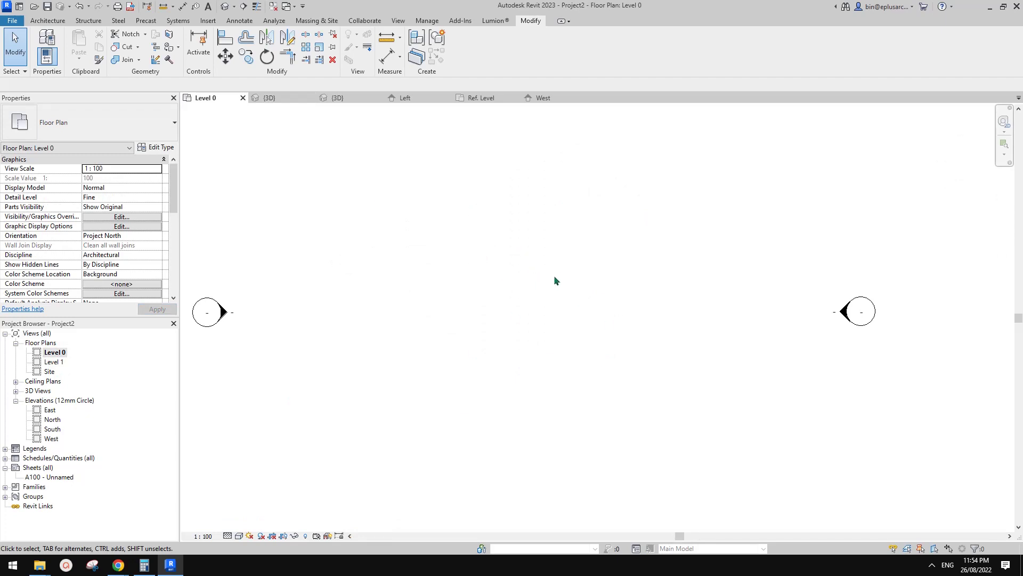
scroll(555, 280, "down", 3)
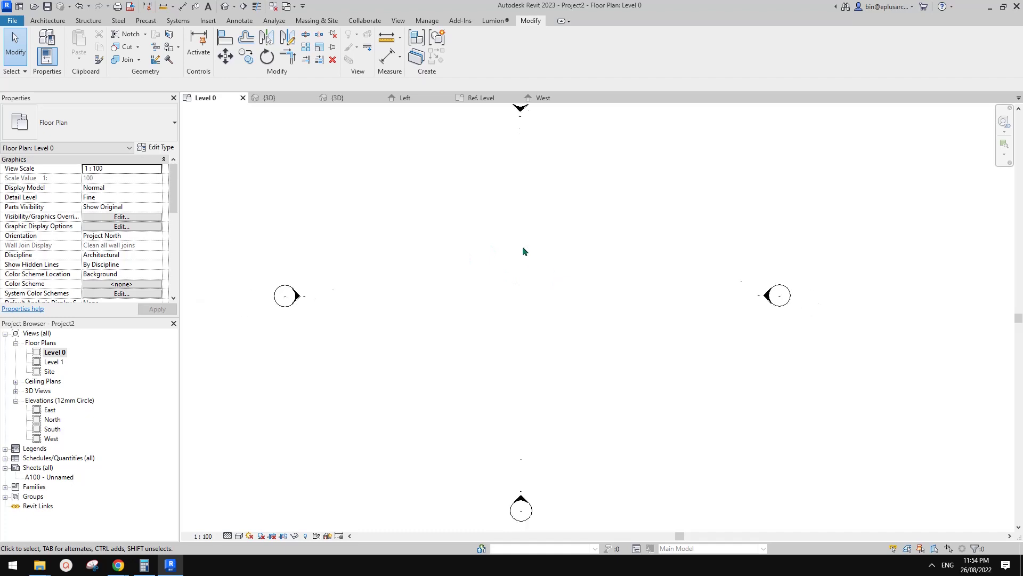
middle_click_drag(276, 271, 287, 266)
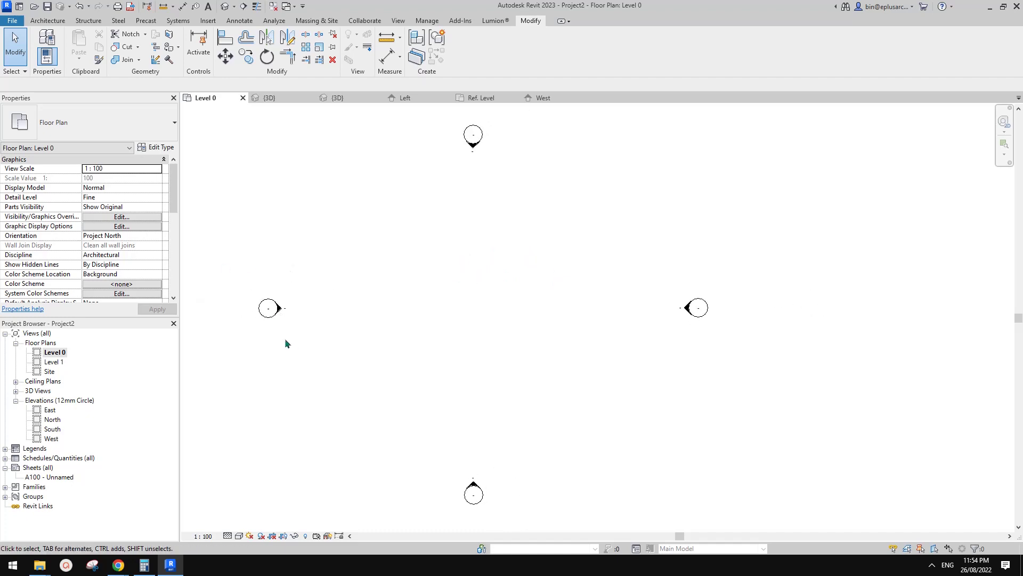
middle_click_drag(372, 396, 403, 384)
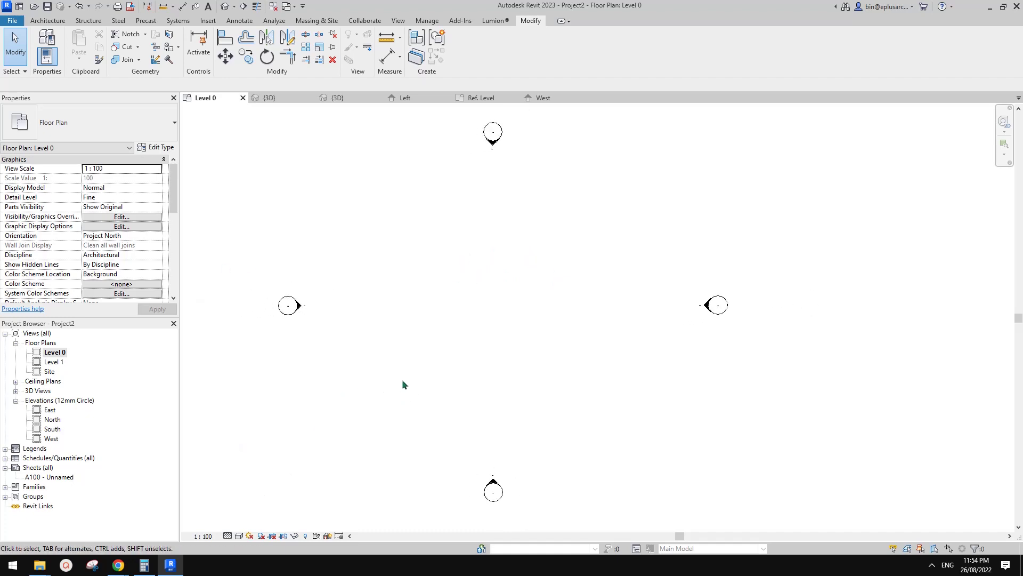
scroll(133, 246, "down", 8)
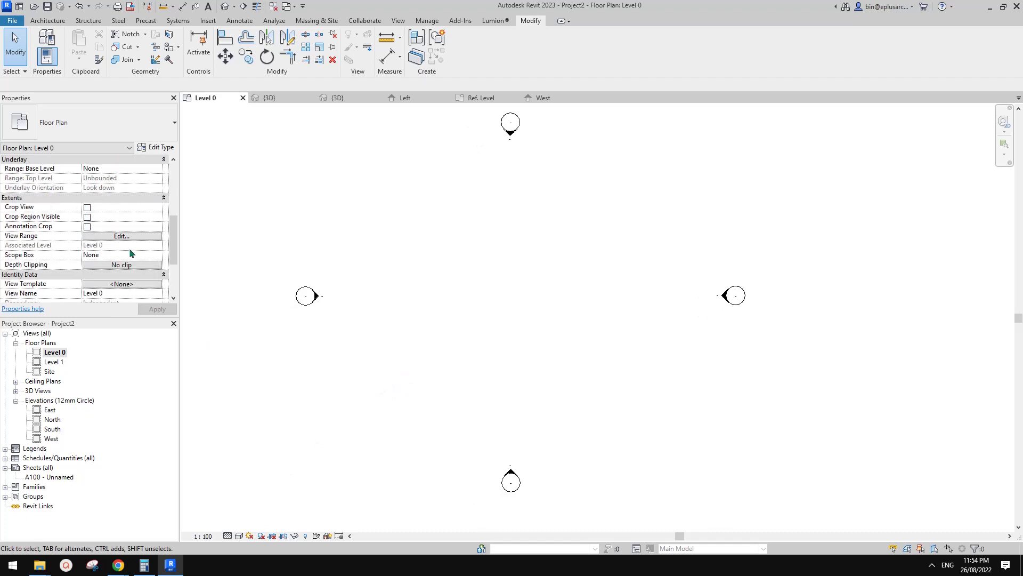
left_click(122, 197)
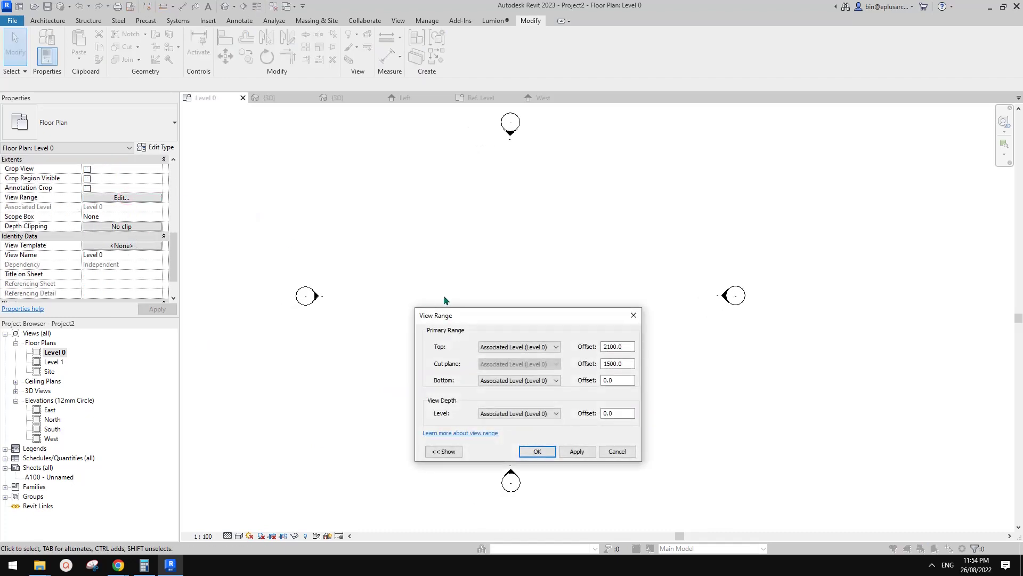
left_click_drag(540, 318, 456, 285)
left_click_drag(544, 327, 517, 334)
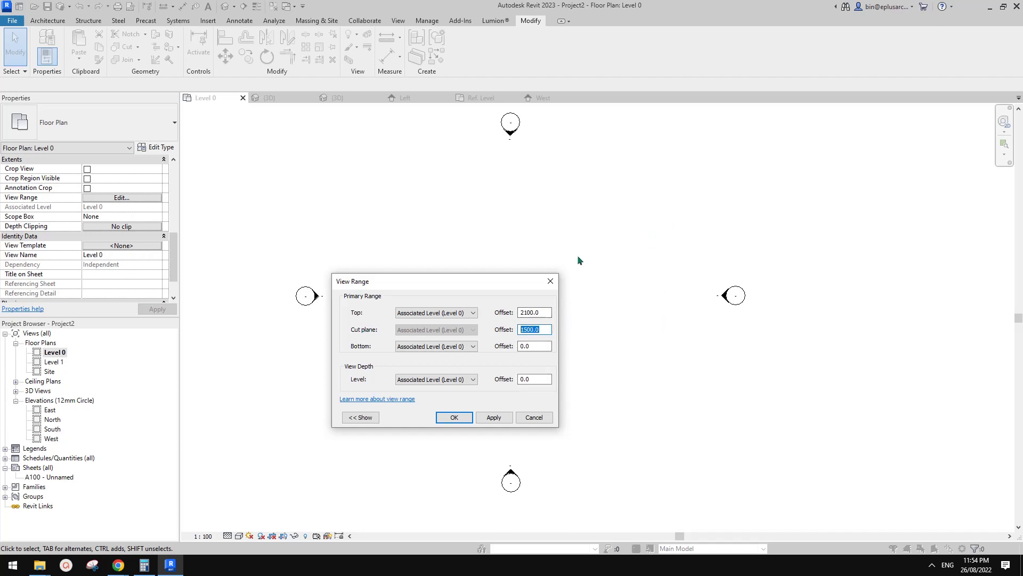
left_click(551, 280)
scroll(507, 238, "down", 1)
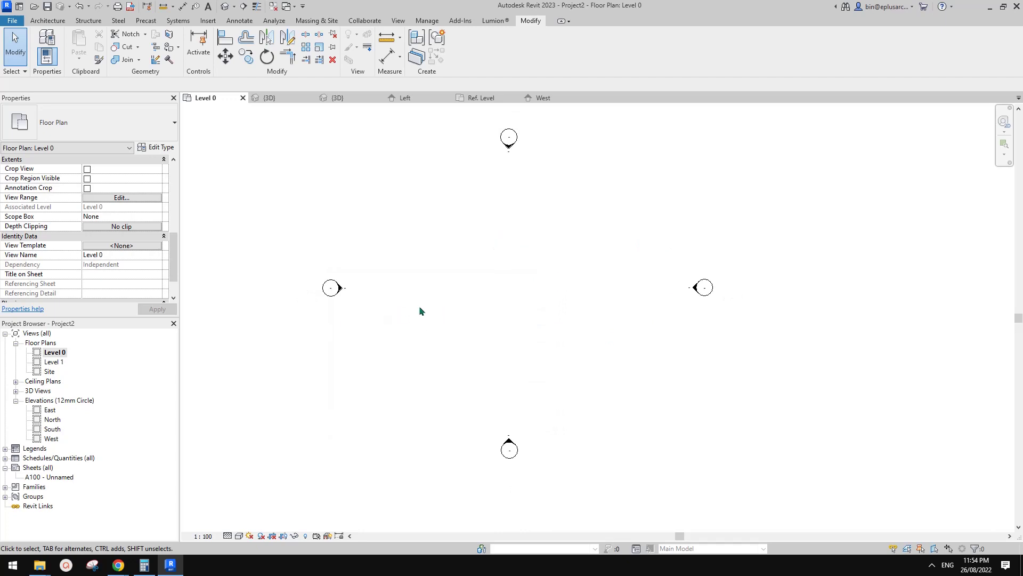
- Switch the Site floor plan's Detail Level to Medium, then go back to Level 0
double_click(50, 371)
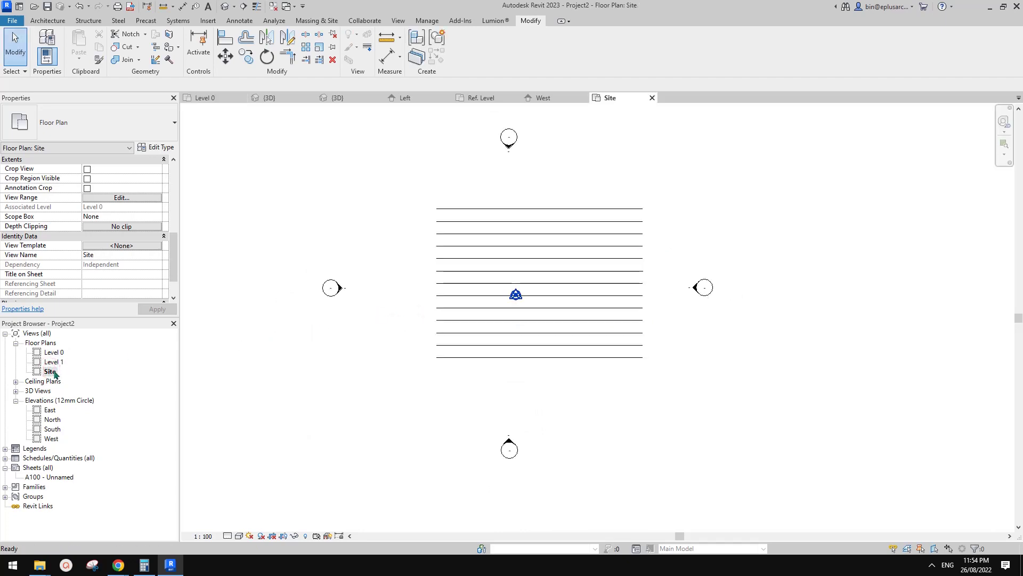
scroll(529, 336, "up", 1)
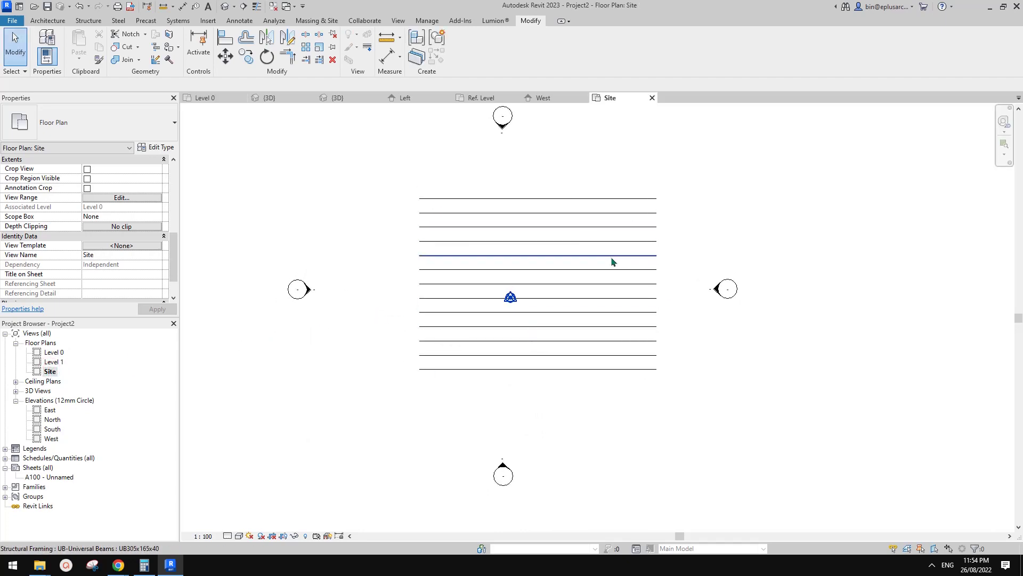
left_click(227, 536)
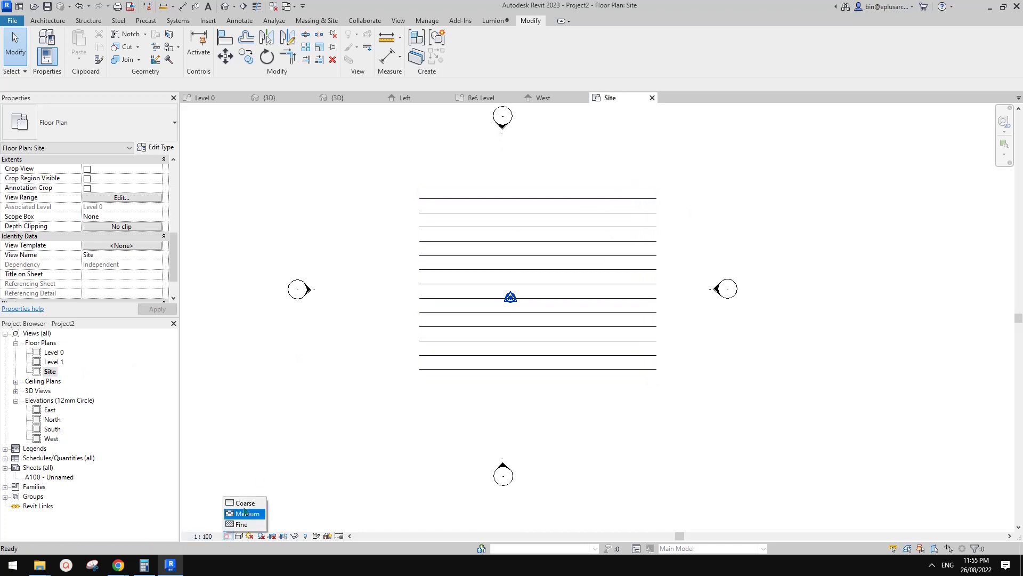
left_click(246, 514)
double_click(54, 352)
scroll(130, 201, "down", 2)
scroll(134, 258, "up", 4)
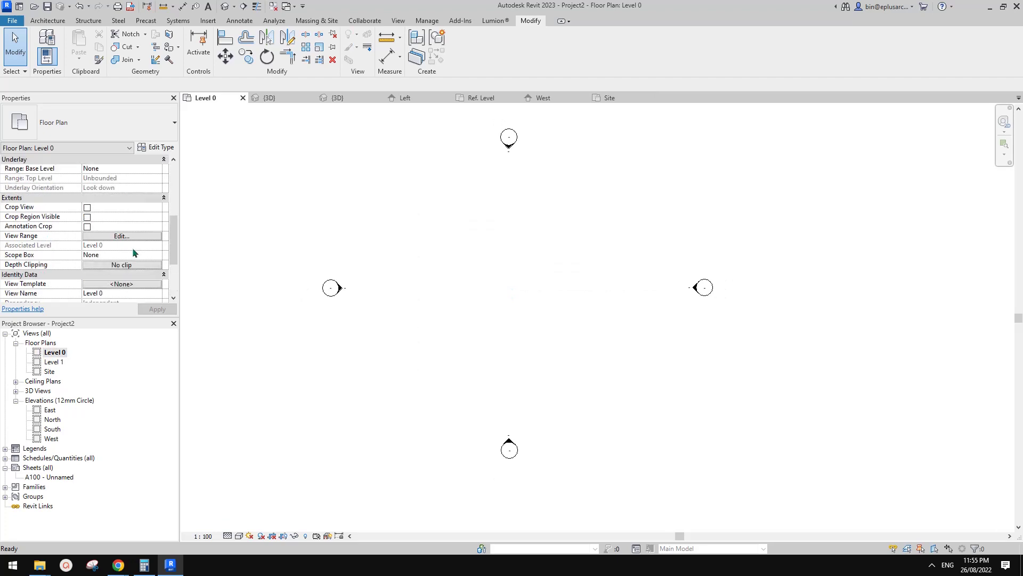
left_click(122, 235)
left_click_drag(549, 330, 494, 330)
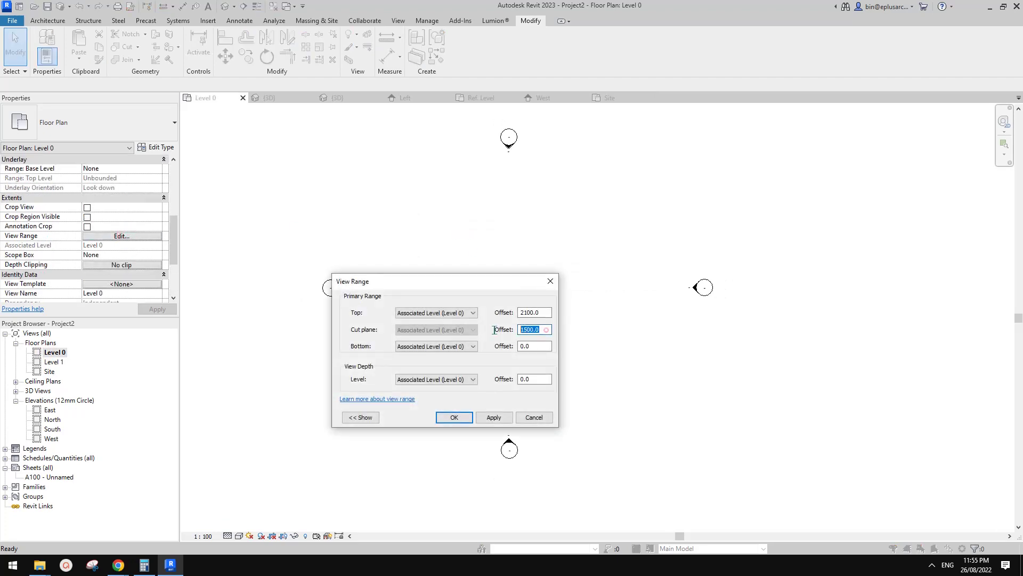
type("3")
left_click_drag(544, 315, 500, 315)
left_click(493, 417)
left_click(454, 417)
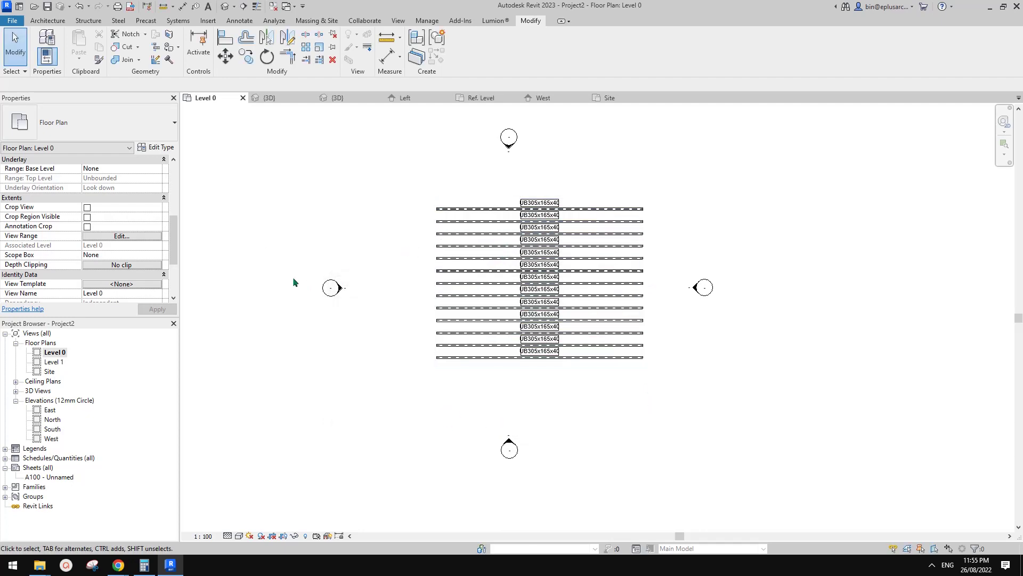
scroll(287, 276, "down", 1)
middle_click_drag(296, 284, 376, 282)
middle_click_drag(321, 250, 320, 252)
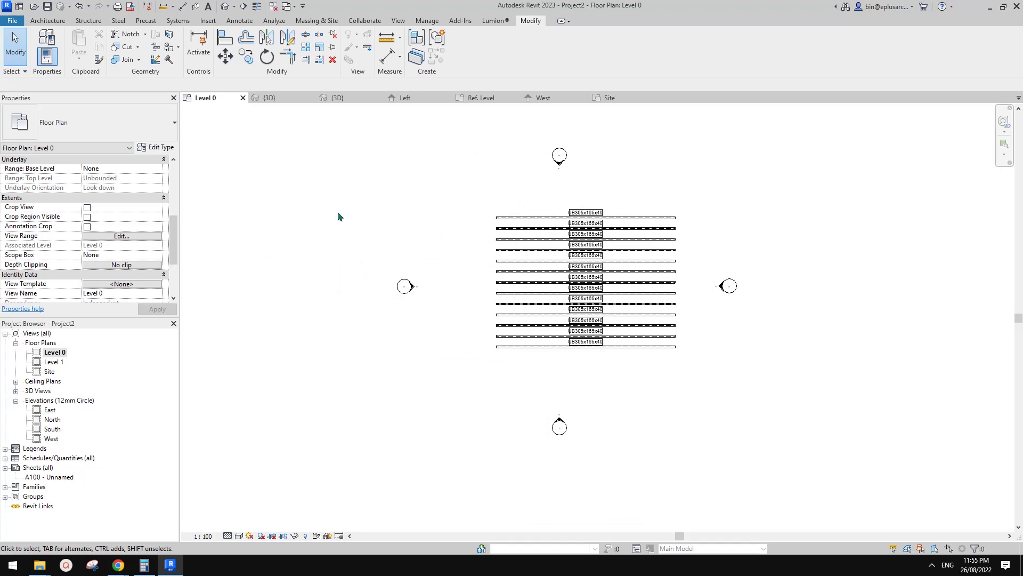
left_click(130, 235)
double_click(534, 325)
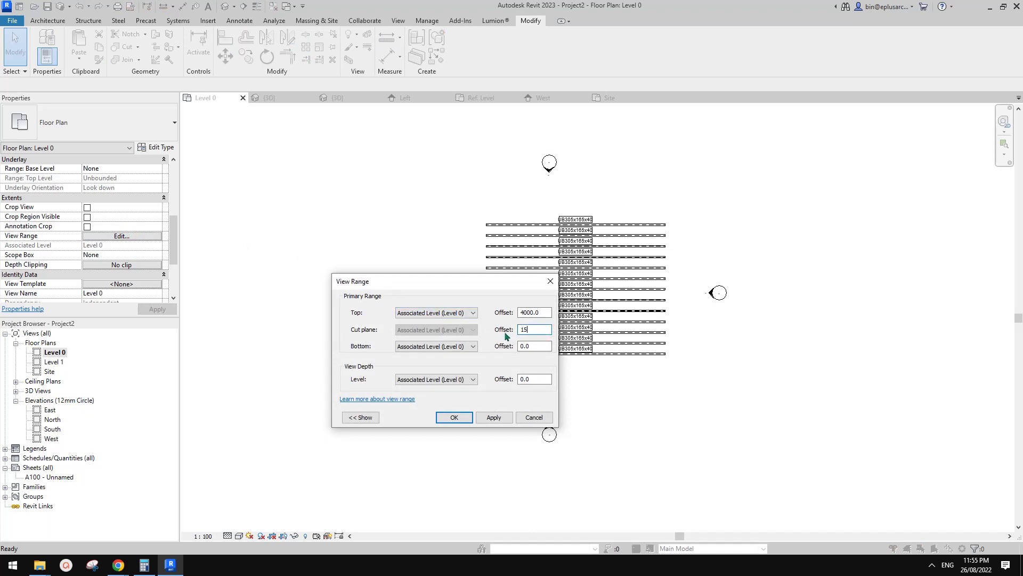
double_click(546, 311)
type("1500")
left_click(500, 415)
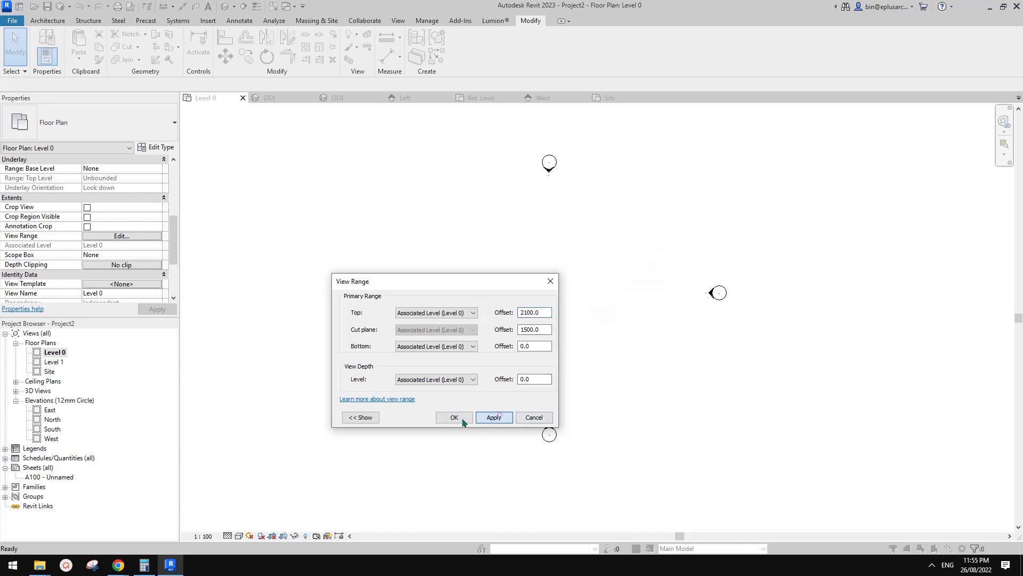
left_click(455, 416)
middle_click_drag(563, 391, 555, 388)
scroll(516, 317, "up", 1)
middle_click_drag(353, 232, 357, 251)
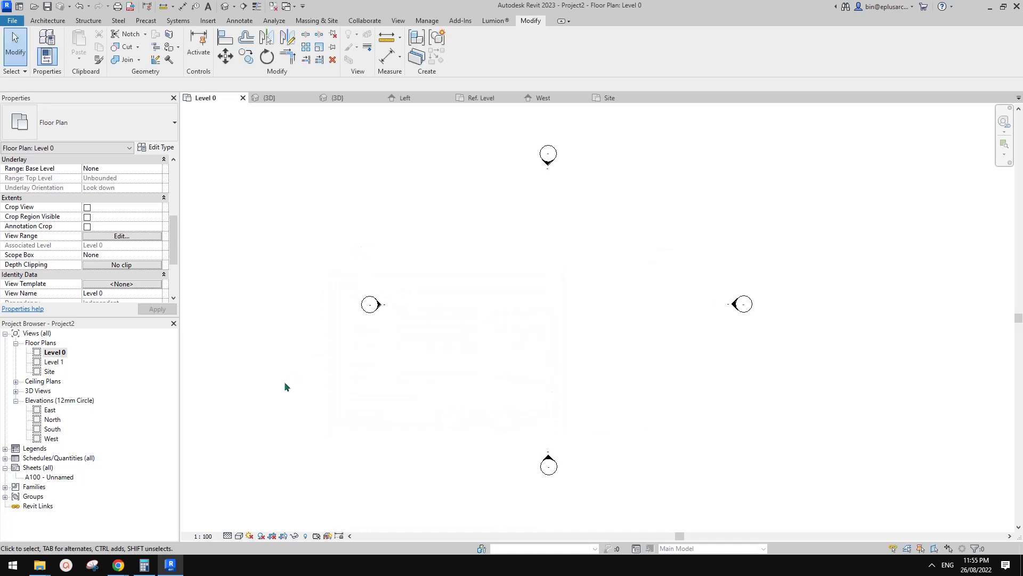
mouse_move(119, 565)
left_click(158, 537)
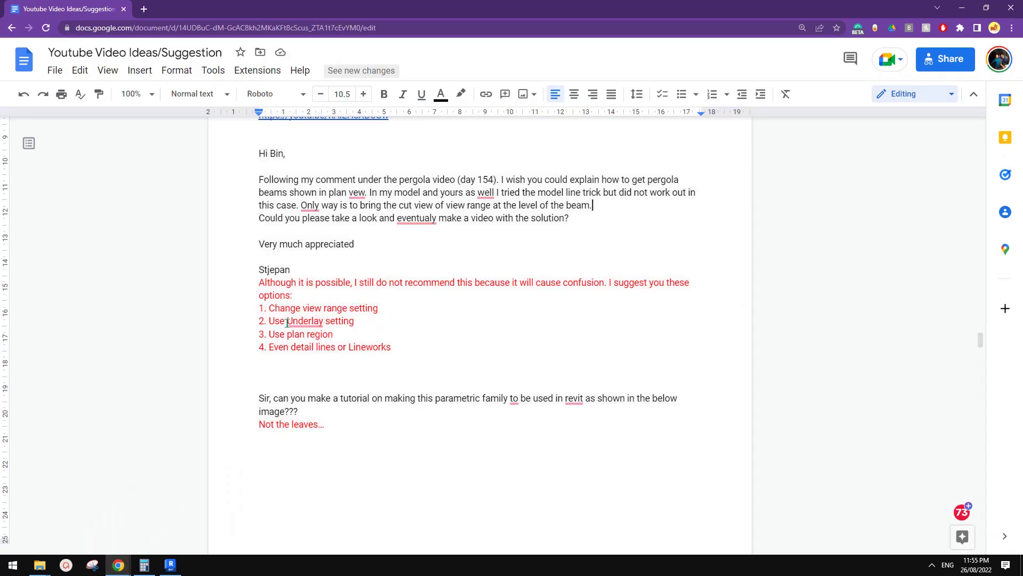
- Draw a rectangular Roof by Footprint over the beams on the floor plan
left_click(170, 565)
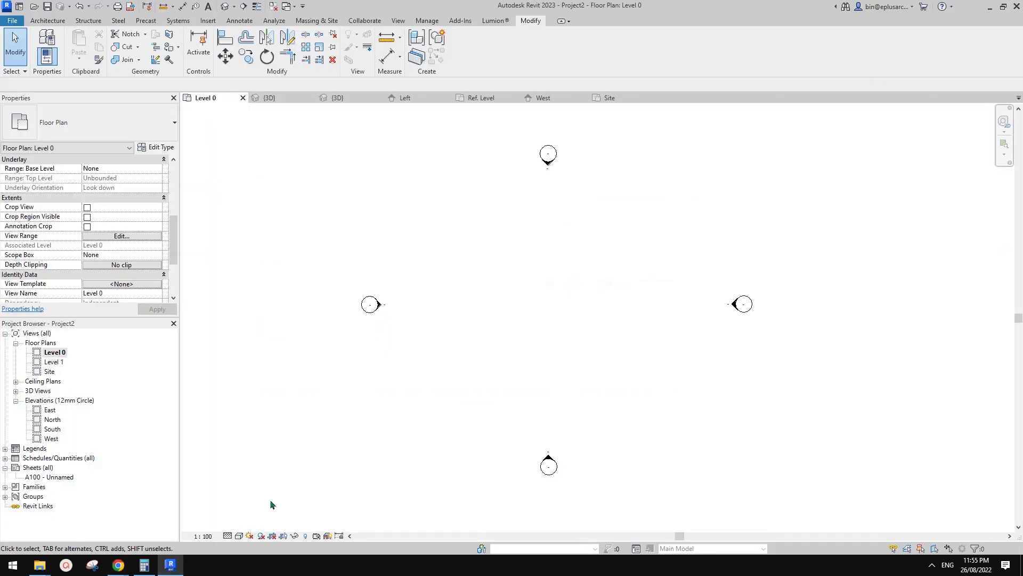
scroll(114, 246, "down", 3)
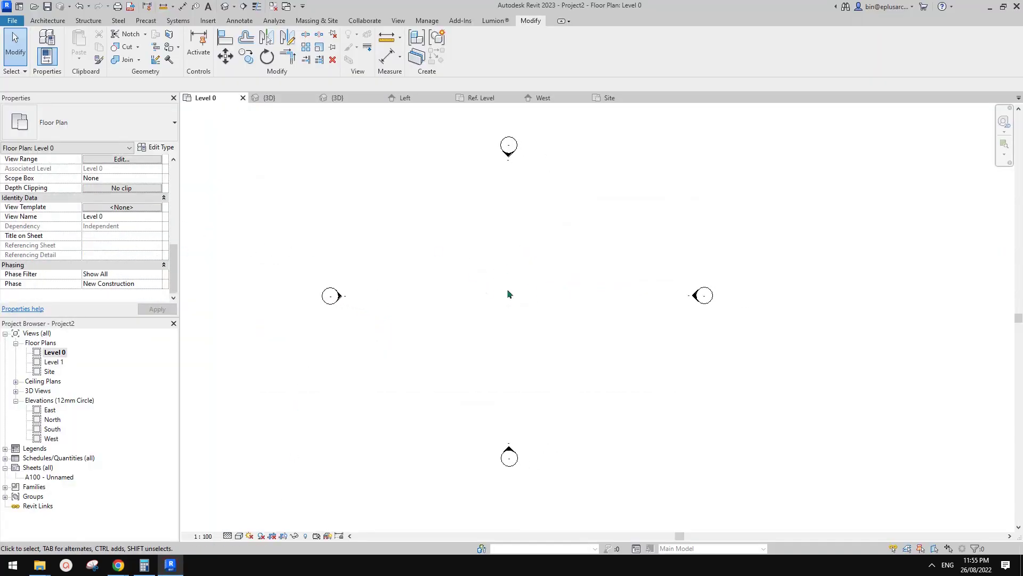
left_click(47, 21)
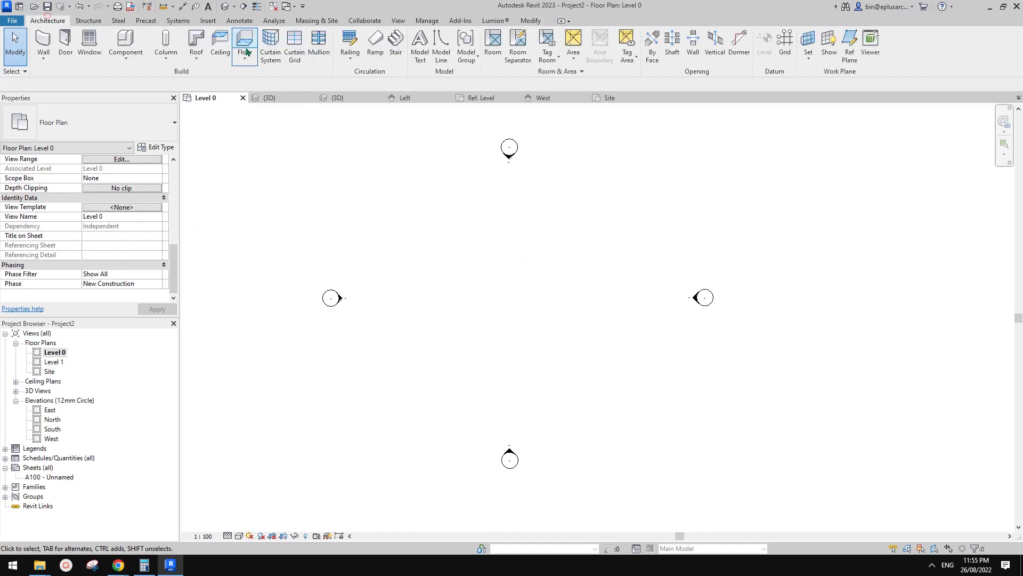
left_click(195, 49)
left_click(505, 307)
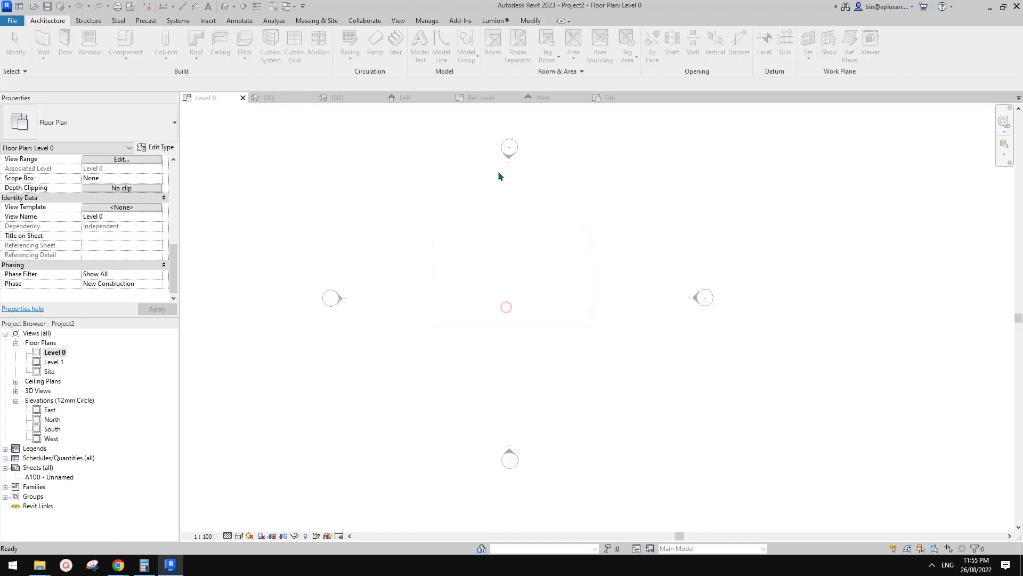
left_click(549, 38)
left_click(410, 238)
left_click(628, 372)
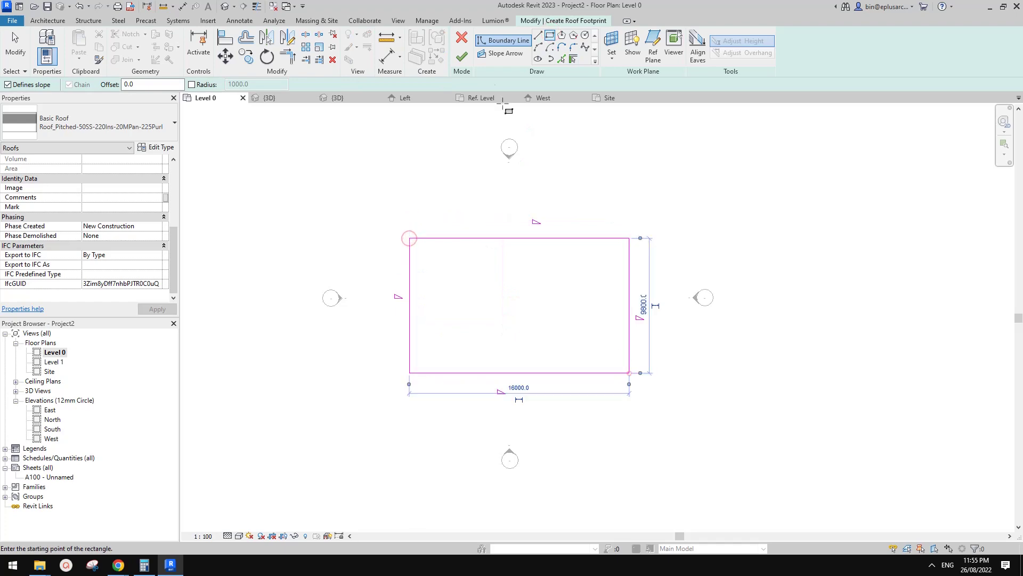
left_click(462, 57)
left_click(532, 318)
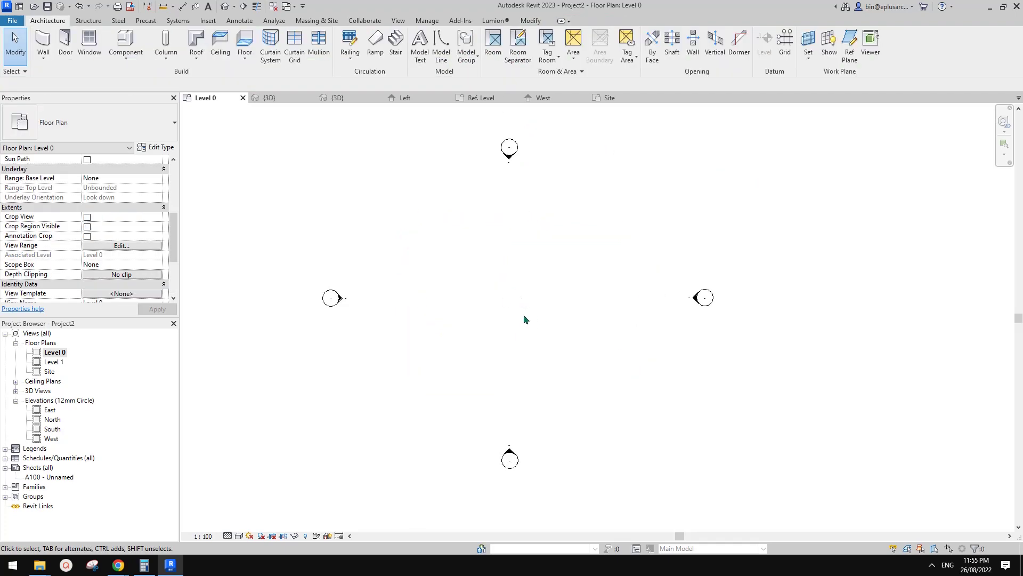
- Set the underlay to Base Level 0, Top Level Unbounded, Orientation Look up
middle_click_drag(511, 320, 508, 330)
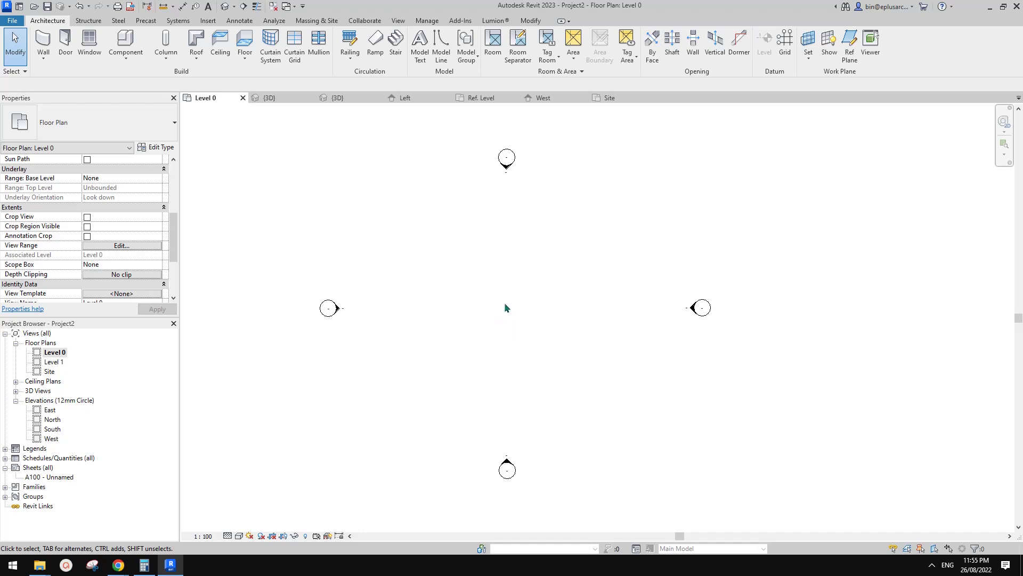
scroll(125, 213, "down", 3)
scroll(126, 224, "up", 5)
left_click(128, 226)
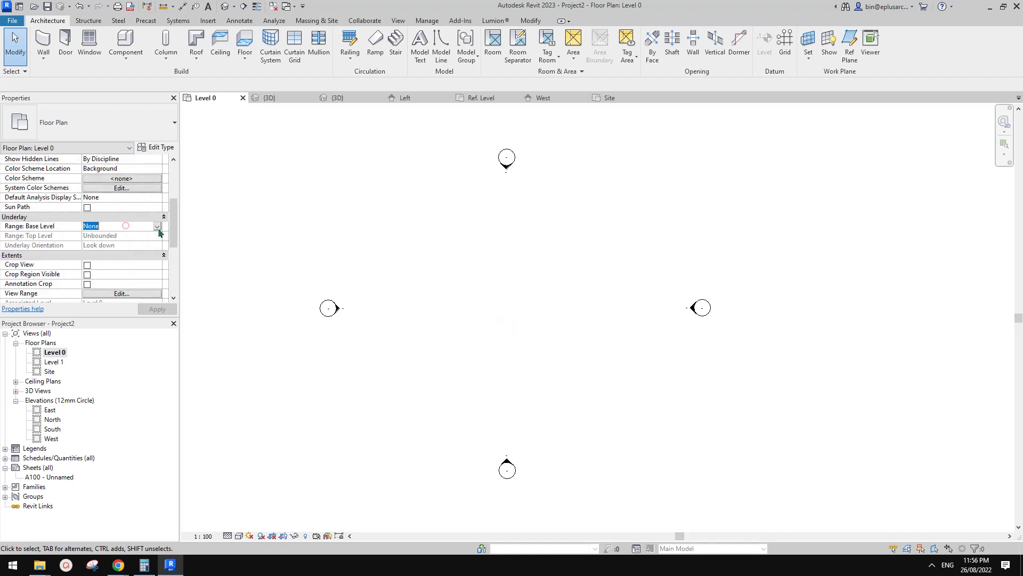
left_click(157, 226)
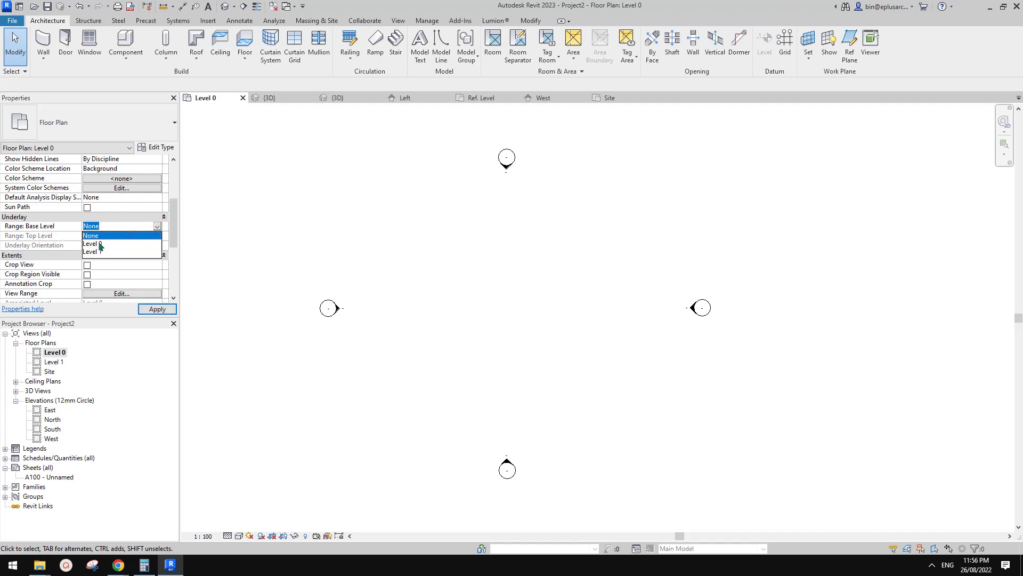
left_click(116, 244)
left_click(152, 244)
left_click(157, 245)
left_click(101, 262)
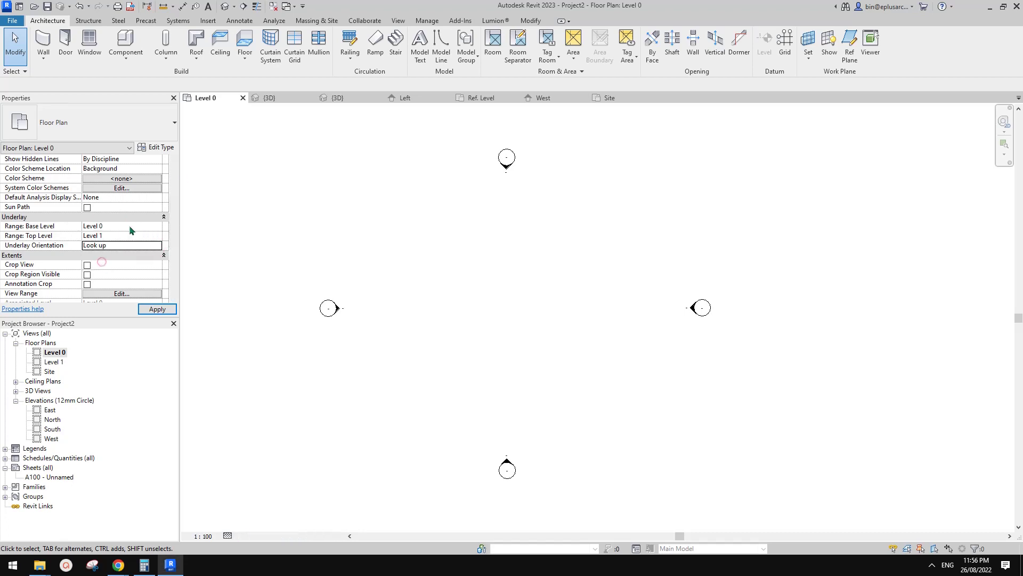
left_click(141, 235)
left_click(157, 235)
left_click(100, 245)
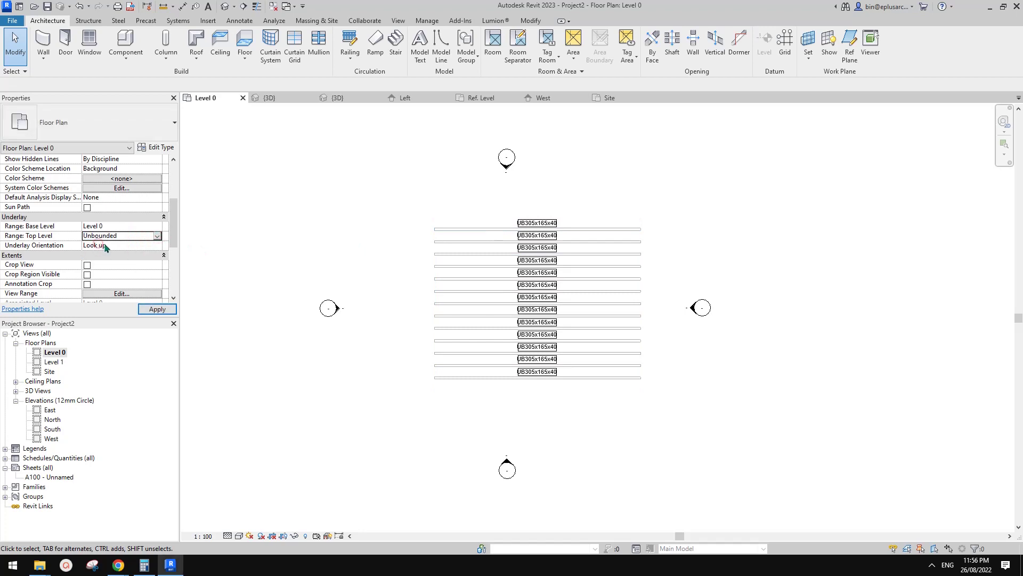
left_click(709, 199)
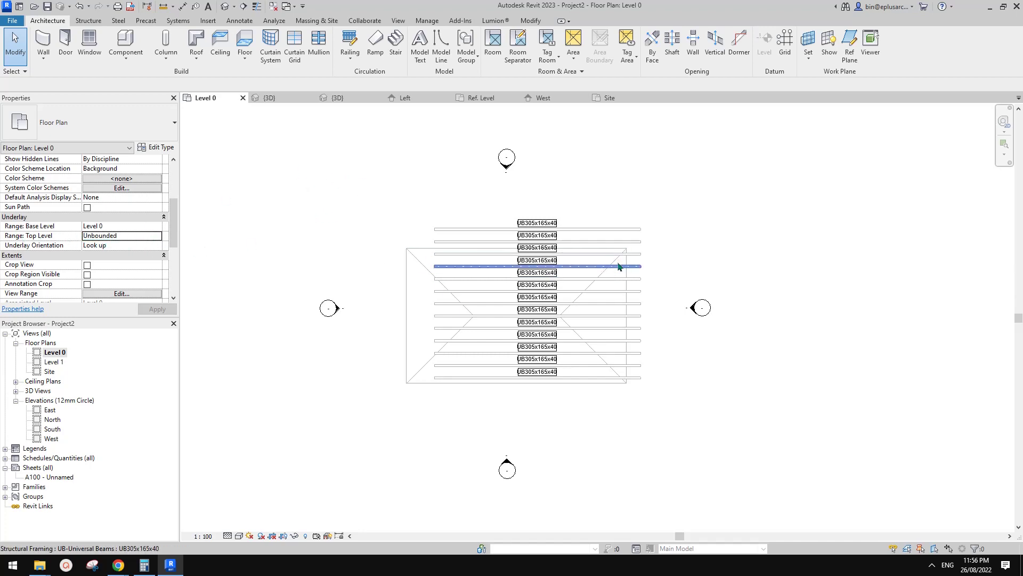
- Try Level 1 as the underlay top level, then revert to Unbounded
left_click(161, 240)
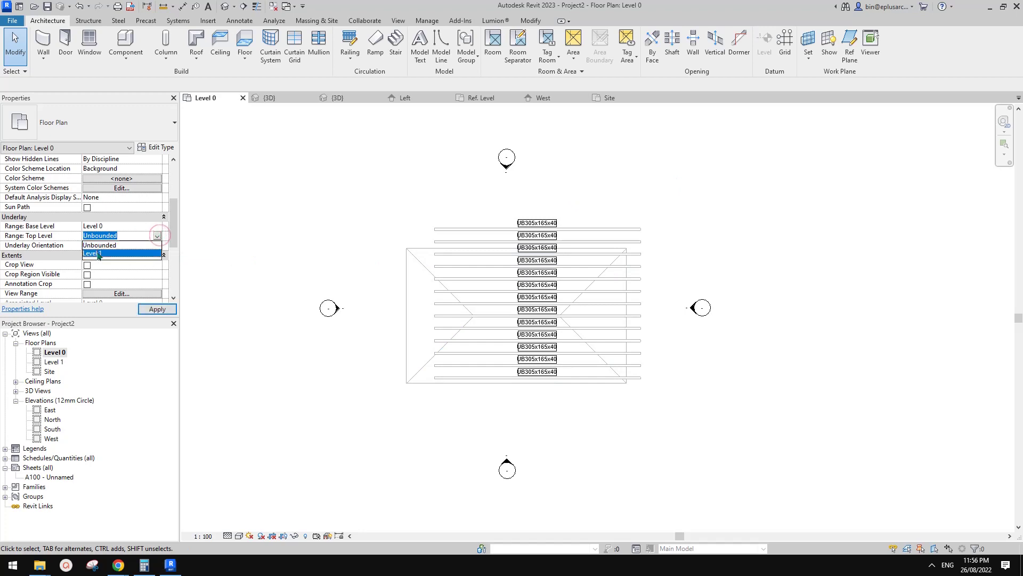
left_click(123, 245)
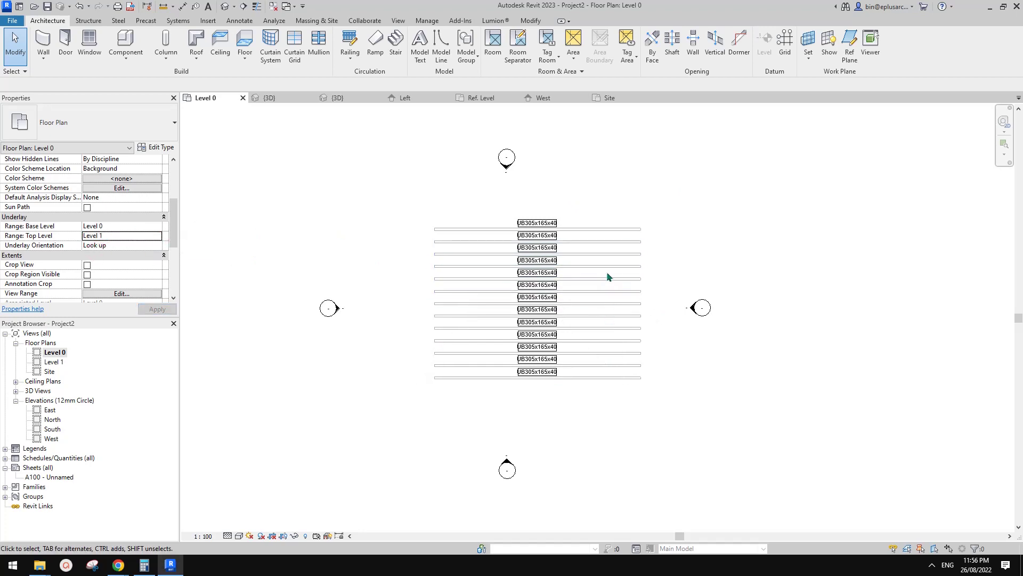
left_click(158, 238)
left_click(109, 246)
left_click(347, 181)
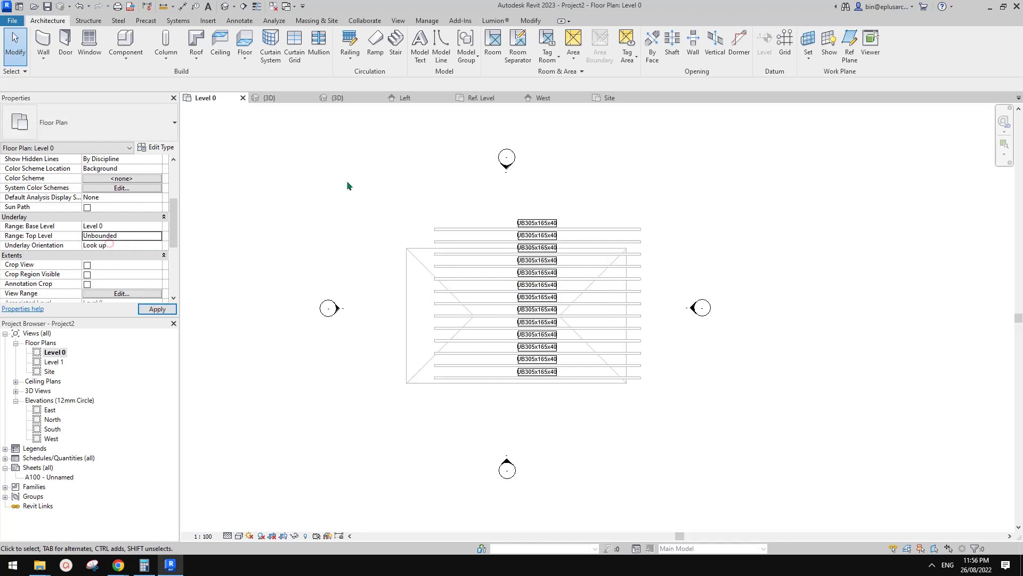
- Pan and zoom around the Level 0 plan to review the beams and roof underlay
scroll(635, 289, "up", 1)
middle_click_drag(638, 289, 644, 297)
middle_click_drag(578, 302, 630, 297)
middle_click_drag(489, 321, 495, 325)
scroll(451, 289, "up", 2)
scroll(544, 302, "down", 3)
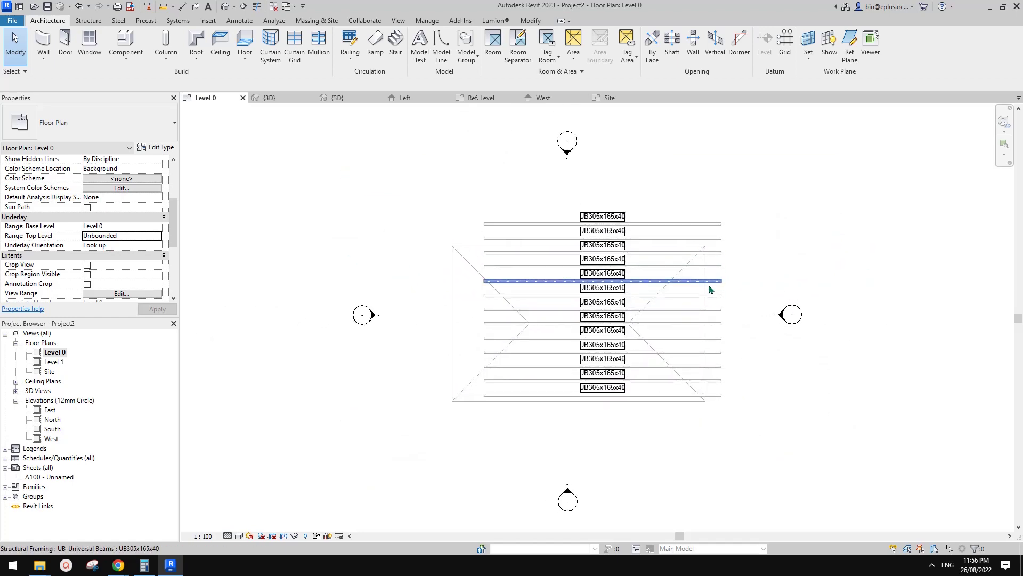
middle_click_drag(715, 278, 707, 287)
scroll(698, 267, "up", 1)
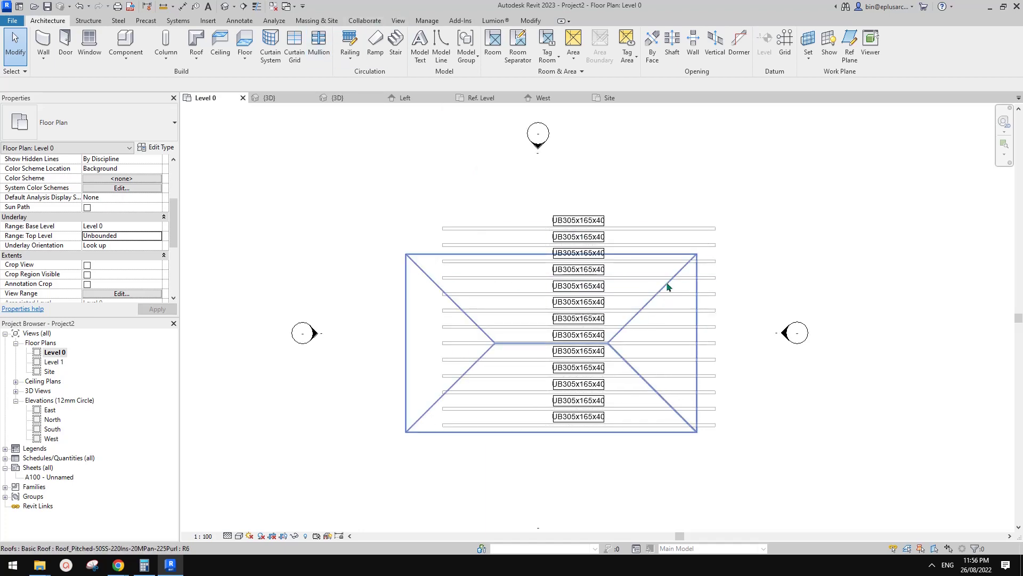
scroll(693, 265, "up", 2)
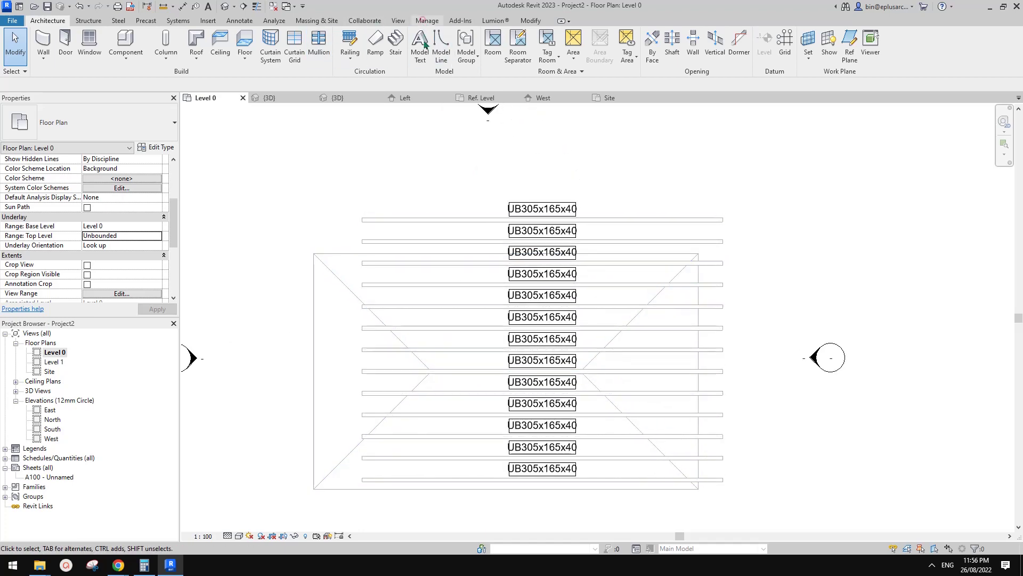
left_click(427, 20)
left_click(459, 53)
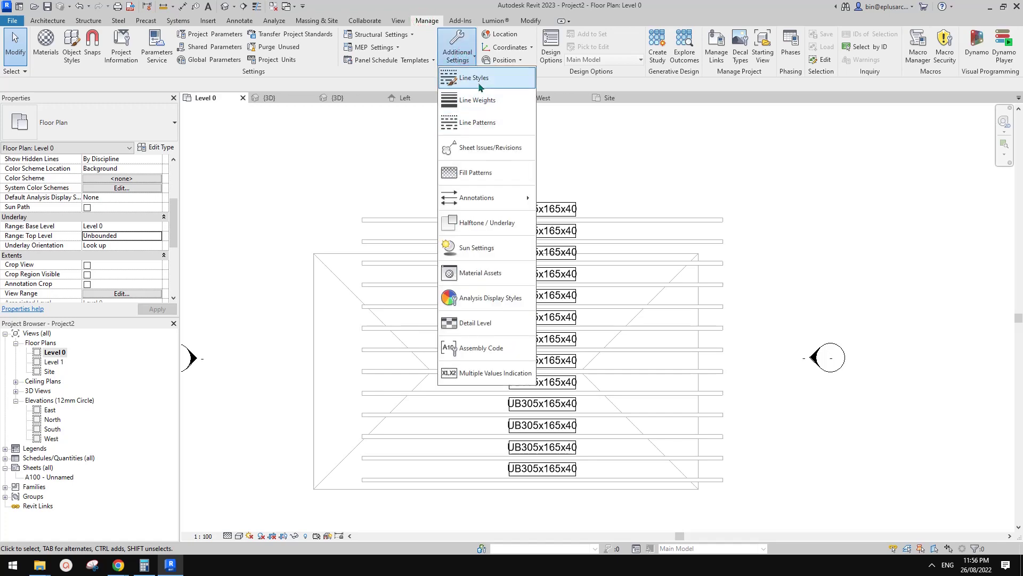
left_click(480, 87)
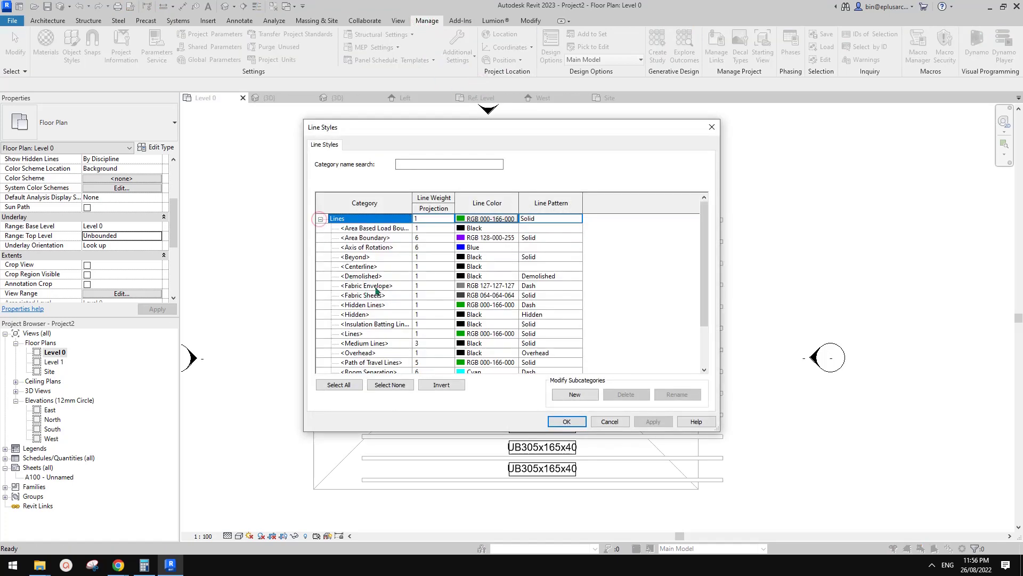
scroll(371, 326, "down", 2)
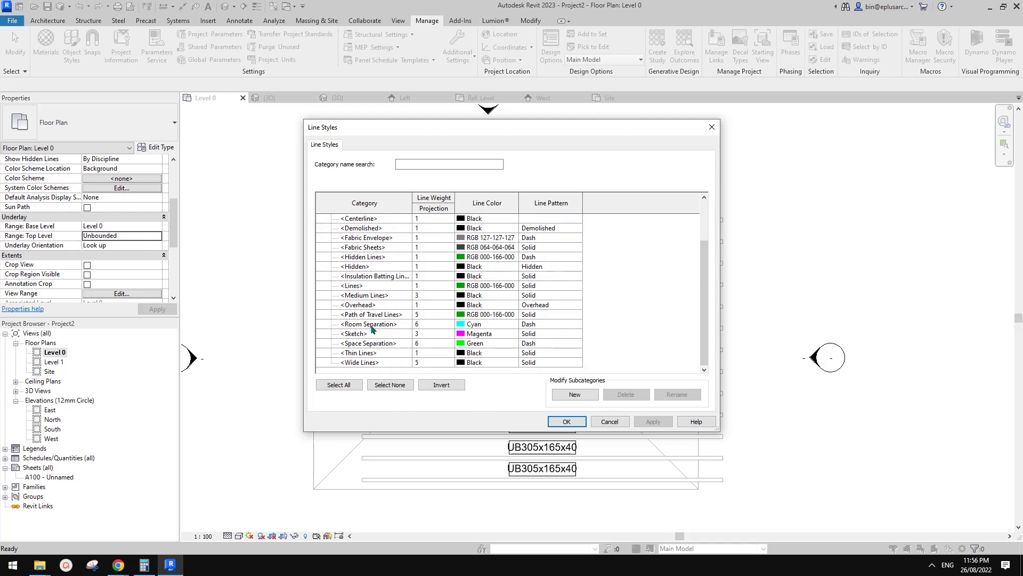
scroll(371, 303, "up", 2)
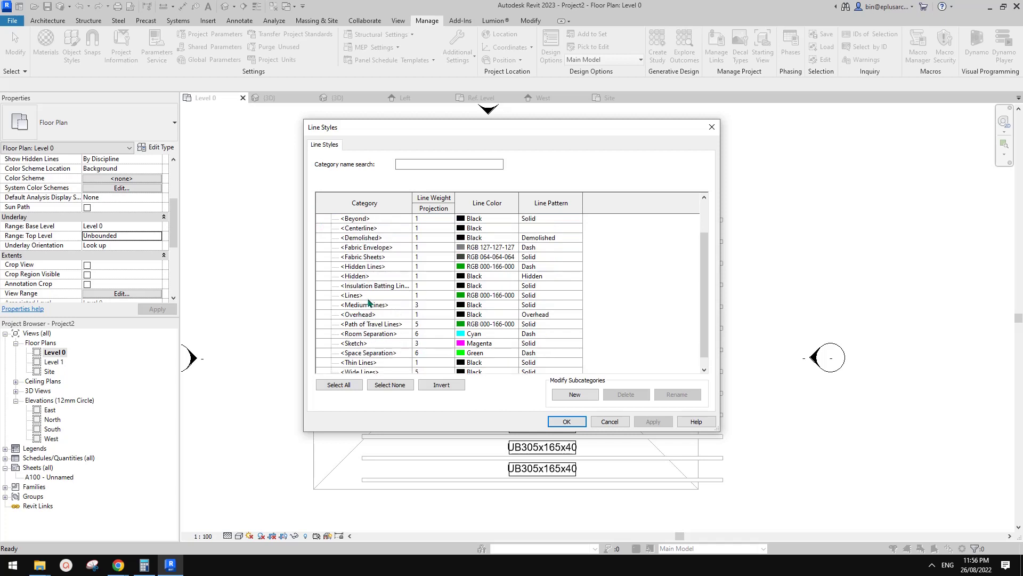
scroll(381, 296, "down", 2)
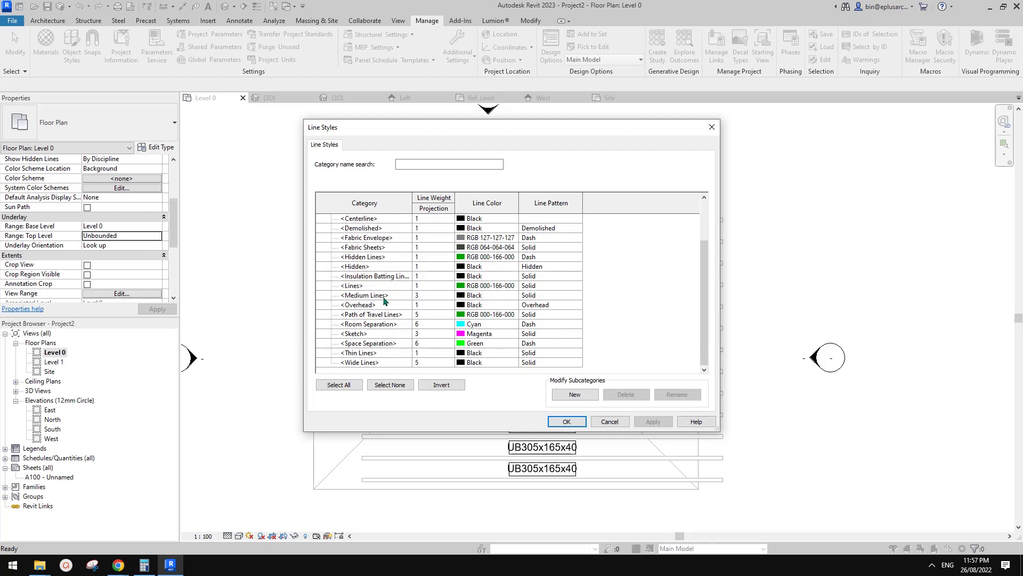
left_click(374, 305)
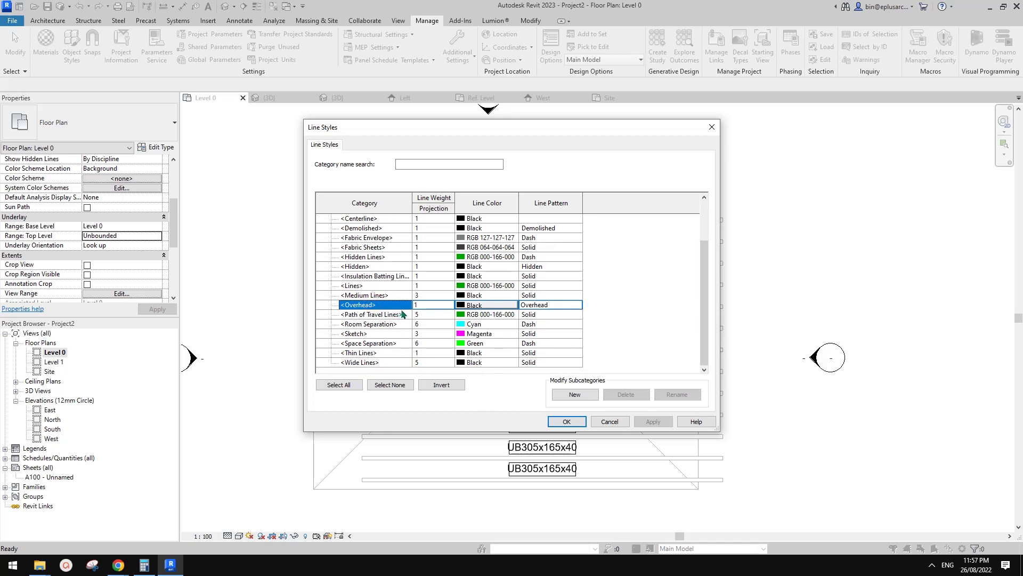
key("Escape")
scroll(707, 299, "up", 3)
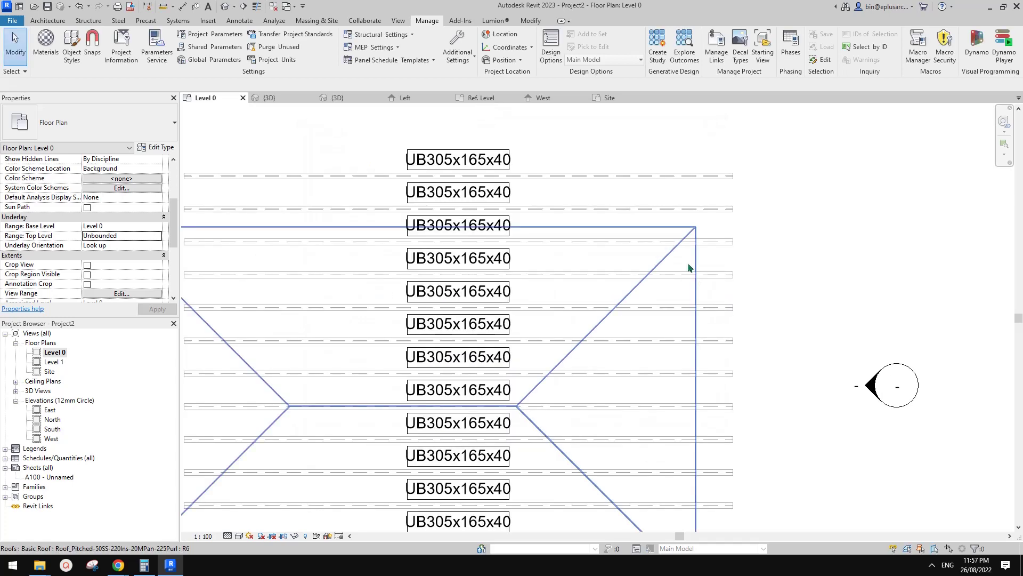
left_click(689, 259)
key("Escape")
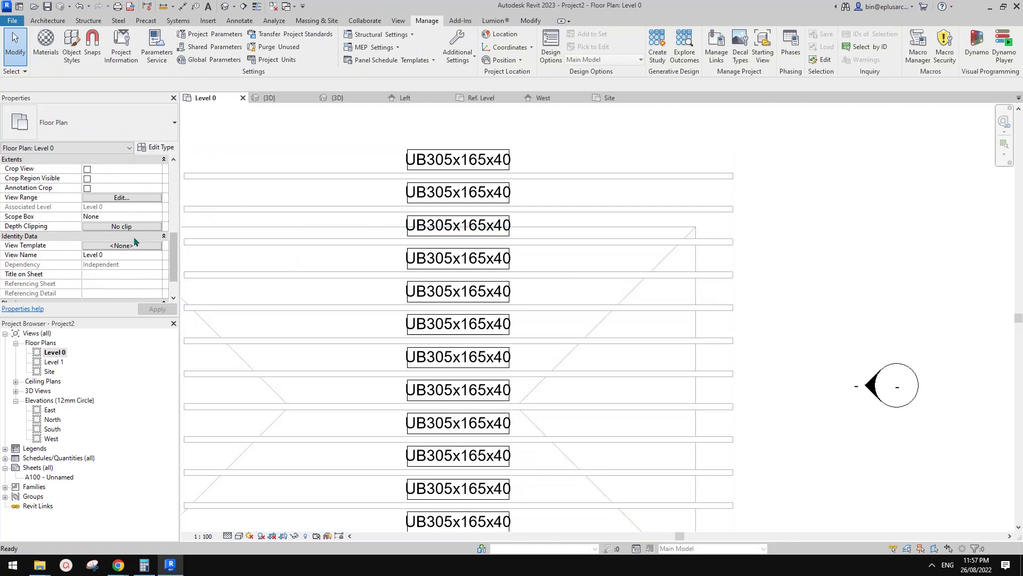
scroll(368, 255, "down", 3)
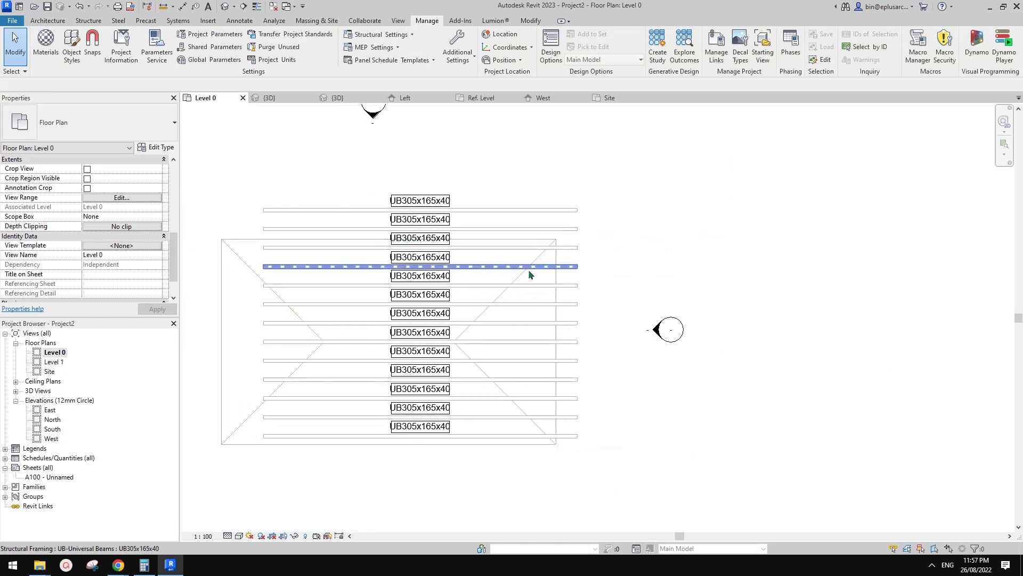
scroll(611, 286, "up", 3)
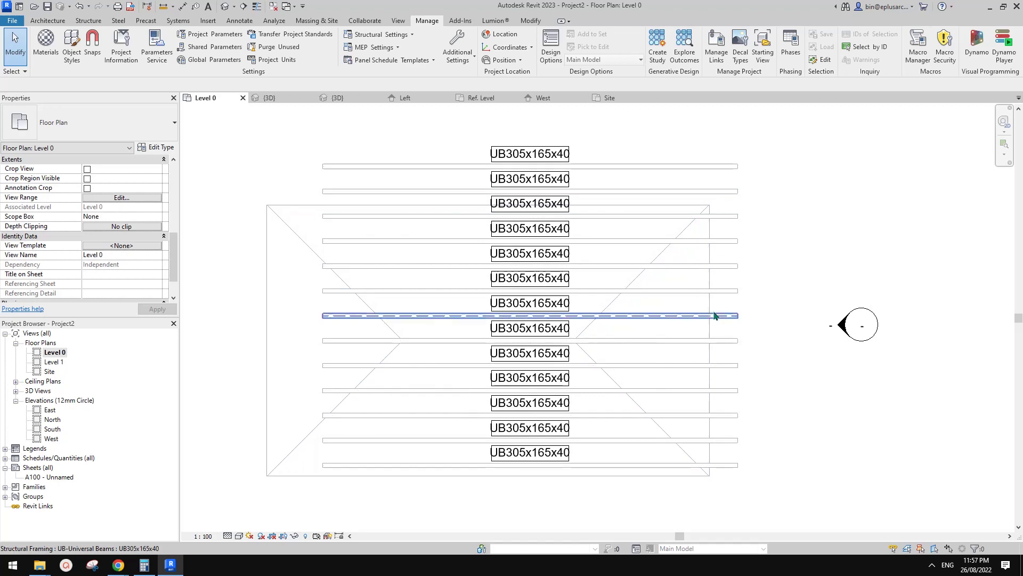
scroll(728, 284, "down", 2)
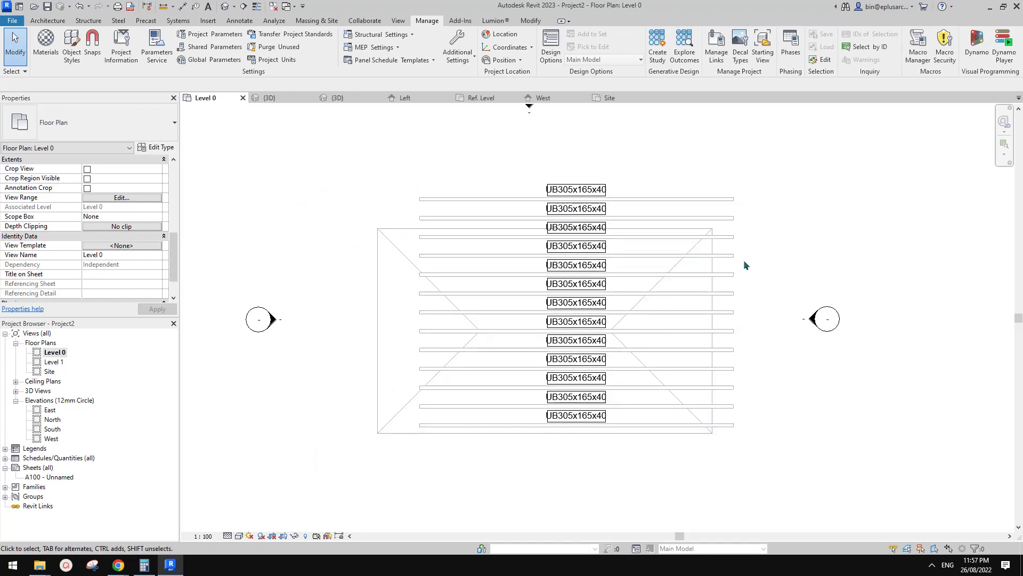
scroll(746, 301, "down", 1)
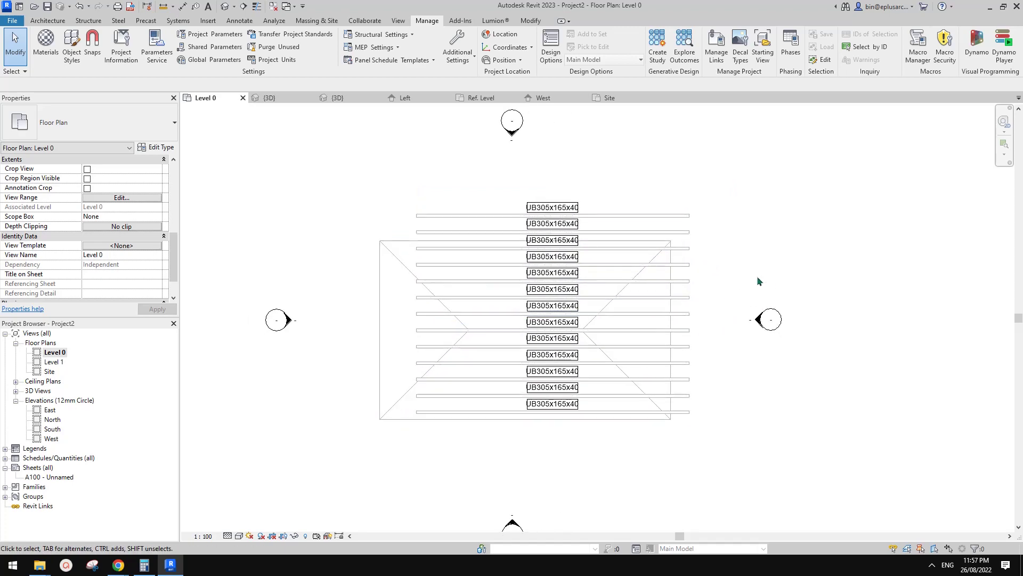
scroll(428, 352, "up", 1)
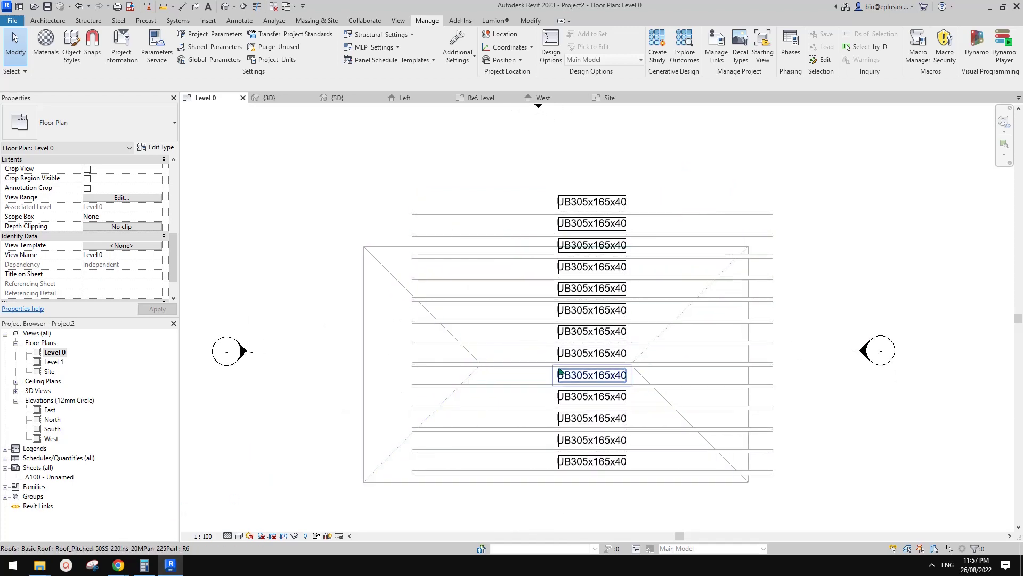
scroll(110, 248, "down", 2)
scroll(106, 271, "up", 4)
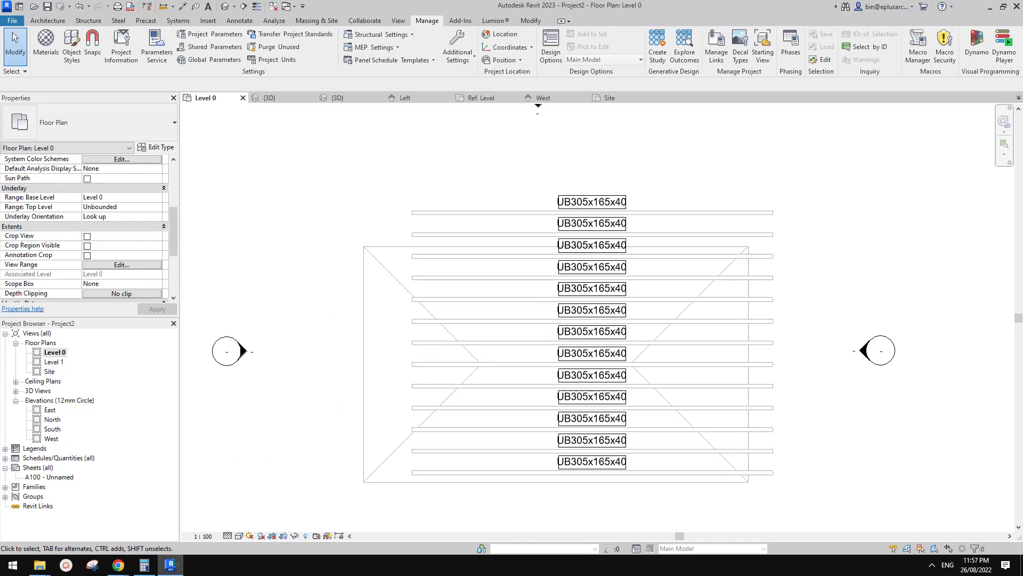
- Switch to the Youtube Video Ideas document and highlight 'Lineworks' in item 4
mouse_move(119, 565)
left_click(200, 518)
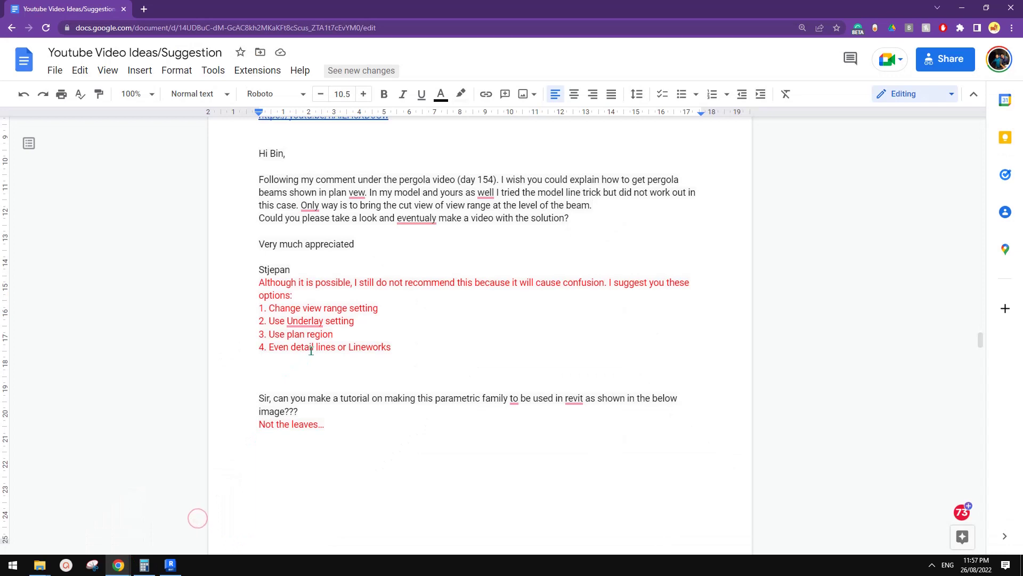
left_click_drag(397, 347, 283, 348)
left_click(416, 354)
- Return to Revit and reposition the Level 0 plan around the hip roof
left_click(170, 565)
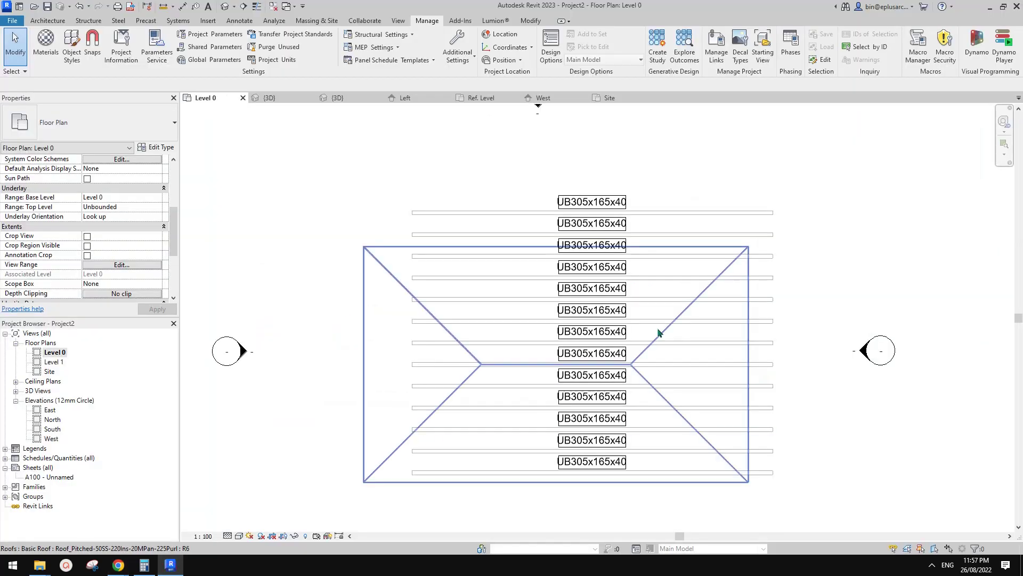
scroll(484, 259, "down", 2)
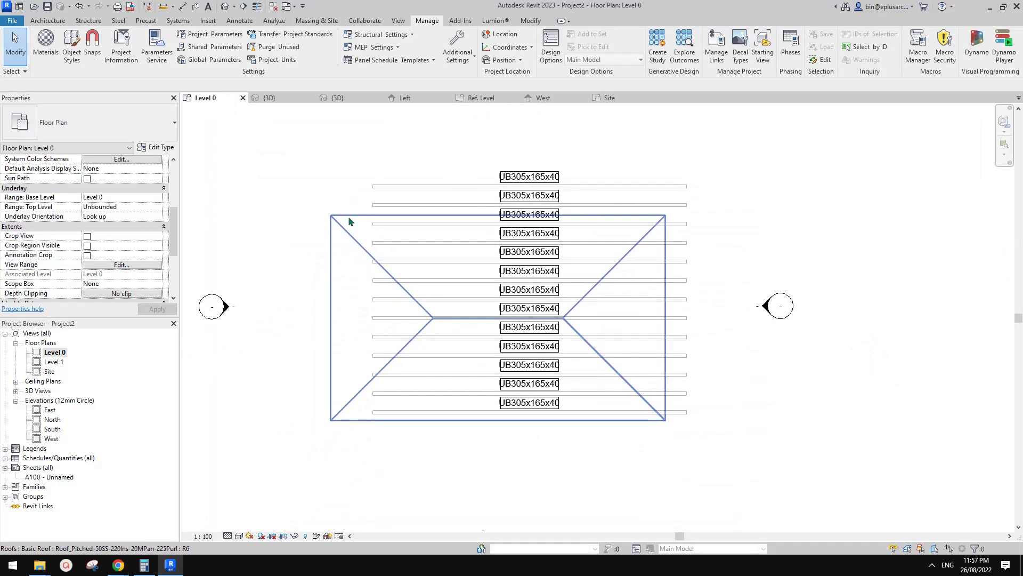
left_click(348, 216)
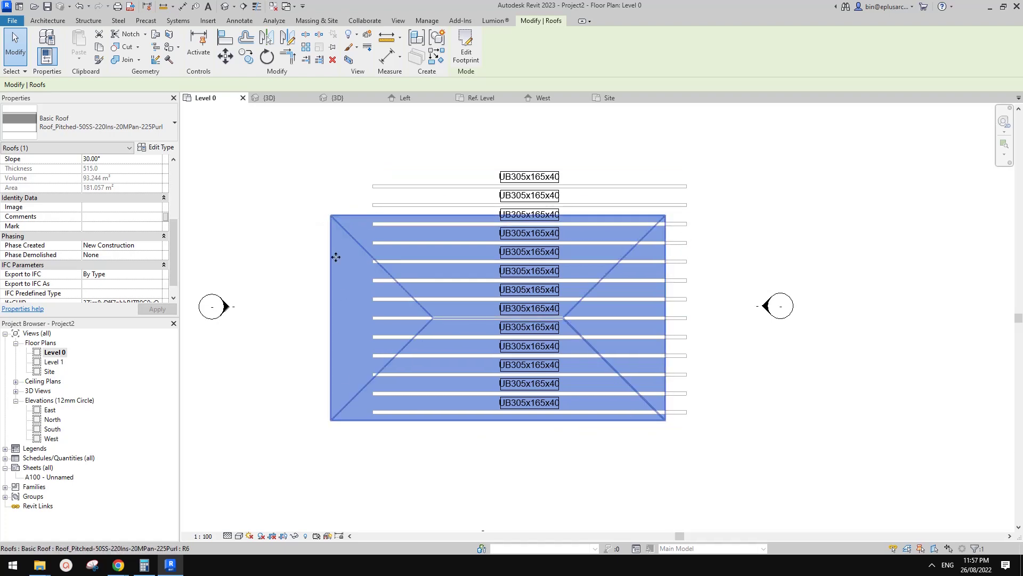
middle_click_drag(346, 271, 350, 288)
key("Escape")
middle_click_drag(437, 287, 454, 287)
middle_click_drag(386, 276, 433, 280)
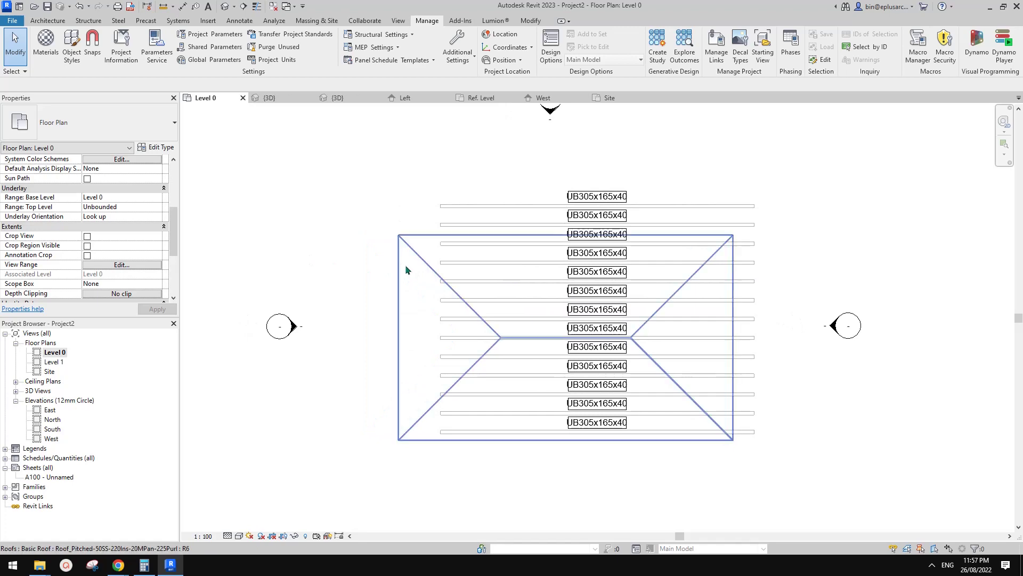
scroll(123, 257, "down", 2)
scroll(109, 238, "up", 3)
- Override the Roofs projection line pattern to Hidden in Visibility/Graphics (VG) and apply it
key("v")
key("g")
left_click(433, 320)
key("r")
scroll(434, 357, "down", 2)
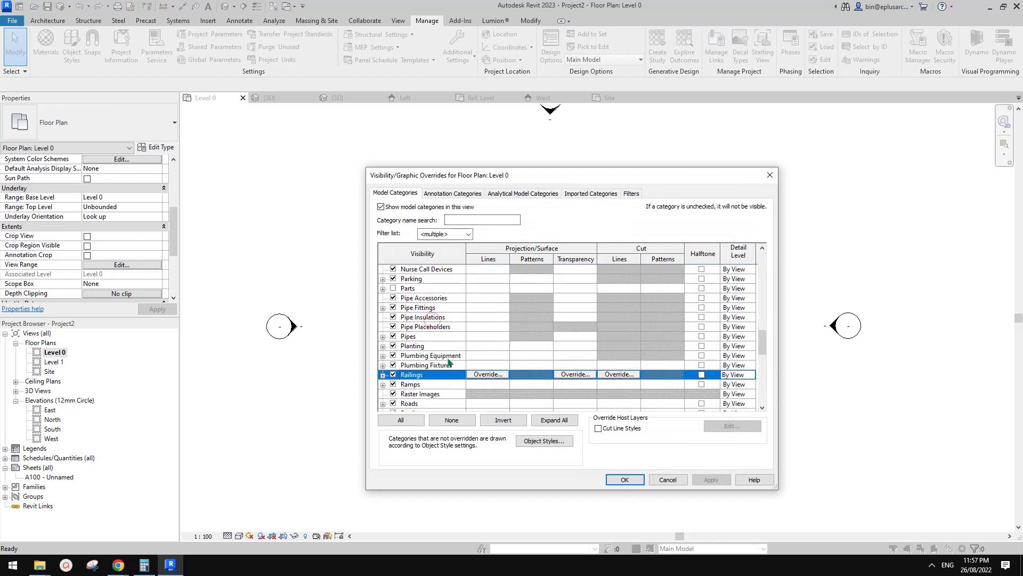
left_click(423, 384)
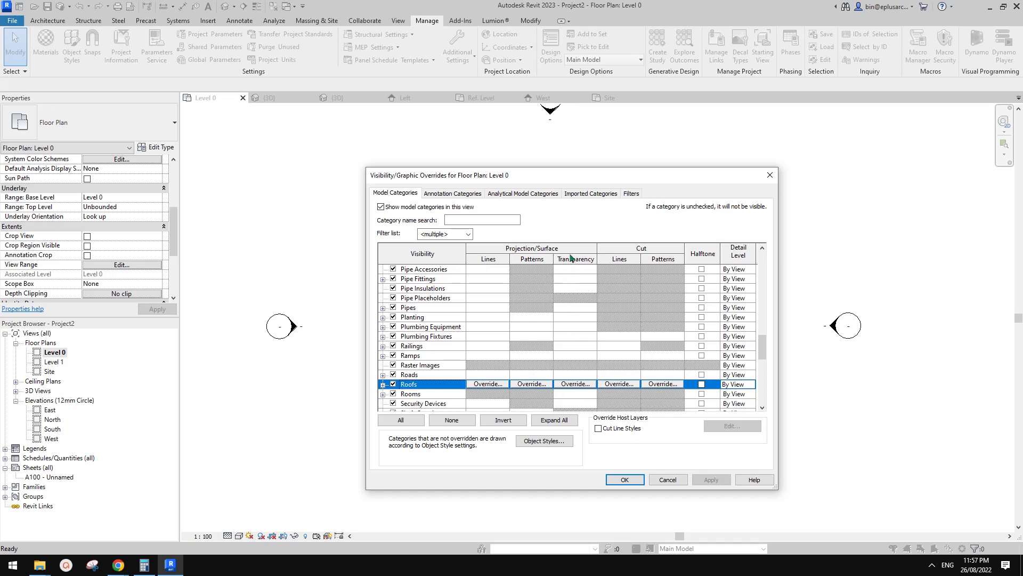
left_click(487, 384)
left_click(567, 312)
left_click(568, 312)
left_click(599, 372)
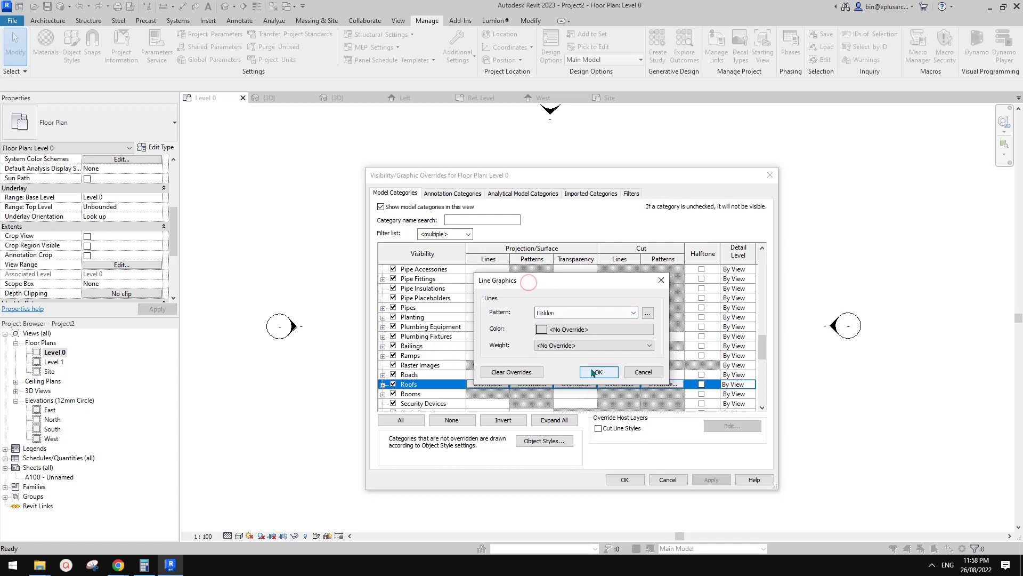
left_click(712, 479)
left_click(633, 481)
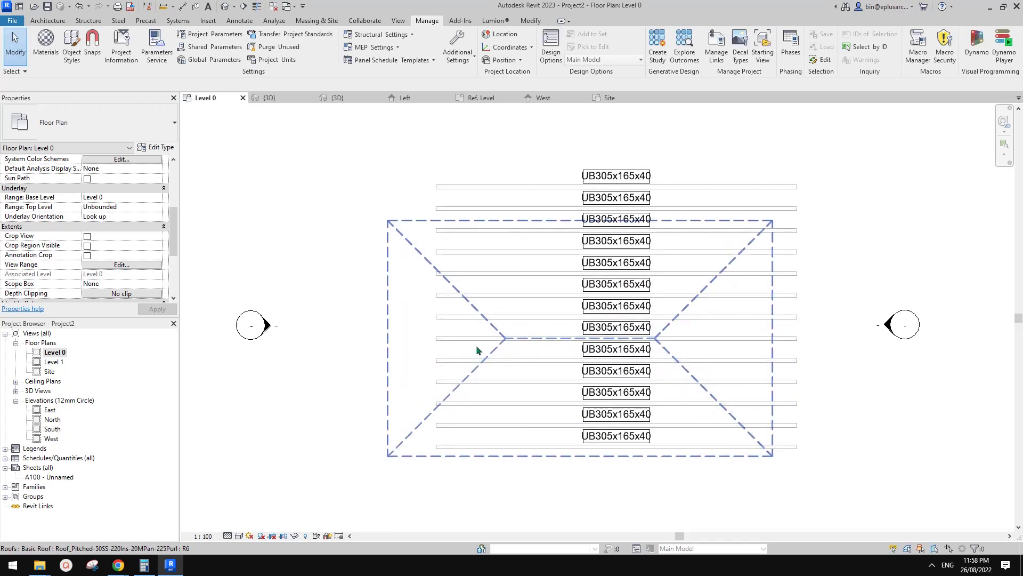
- Start Linework on the Modify tab with the <Overhead> line style
scroll(475, 344, "up", 1)
scroll(488, 333, "down", 2)
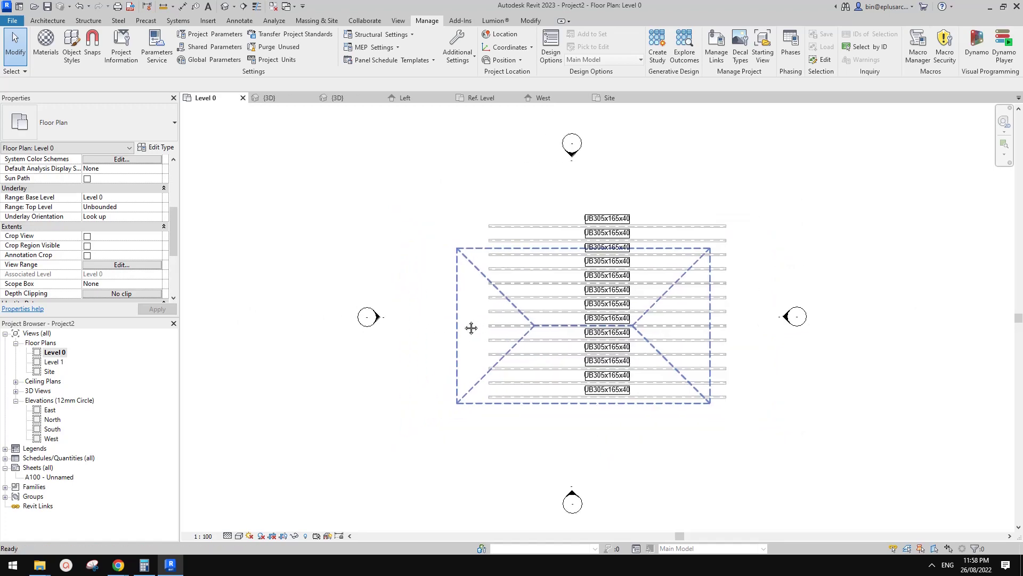
scroll(349, 206, "down", 1)
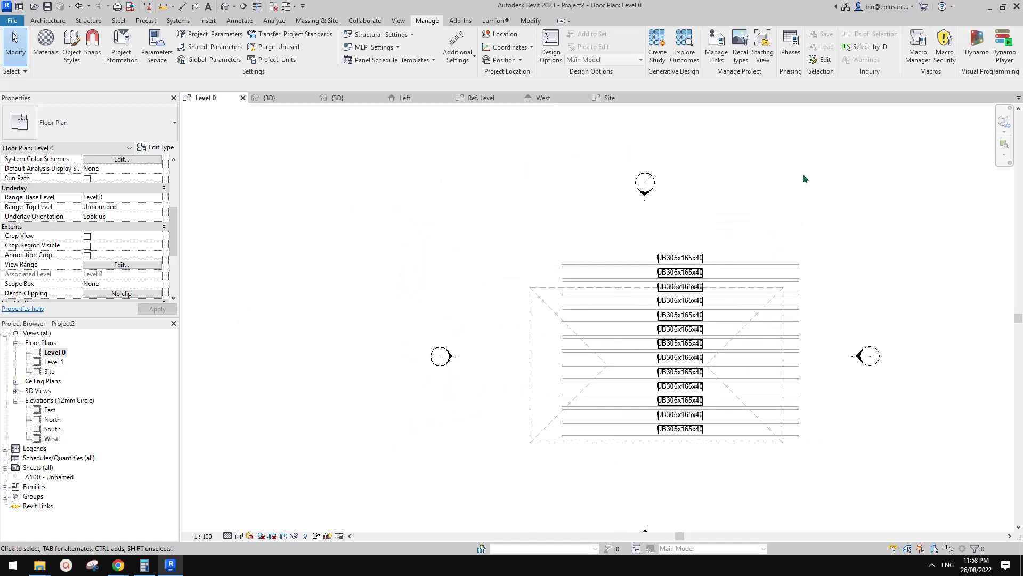
middle_click_drag(535, 170, 484, 156)
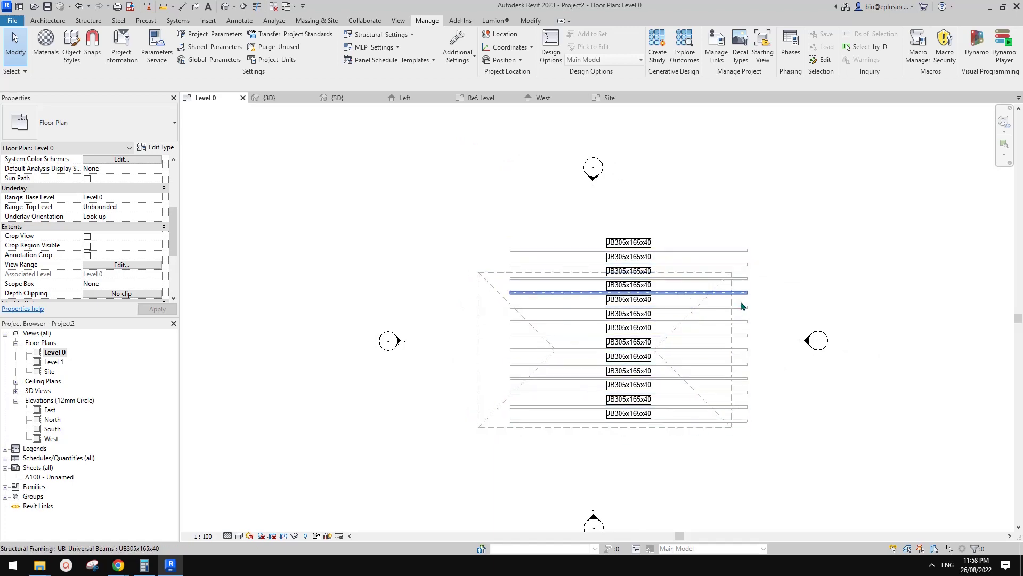
scroll(398, 247, "up", 1)
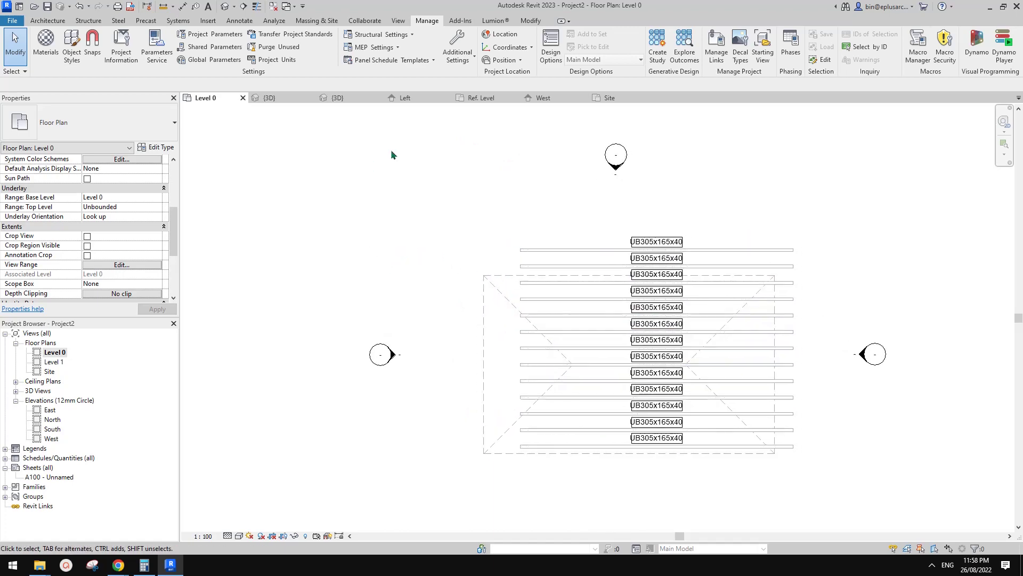
left_click(531, 20)
scroll(385, 116, "down", 2)
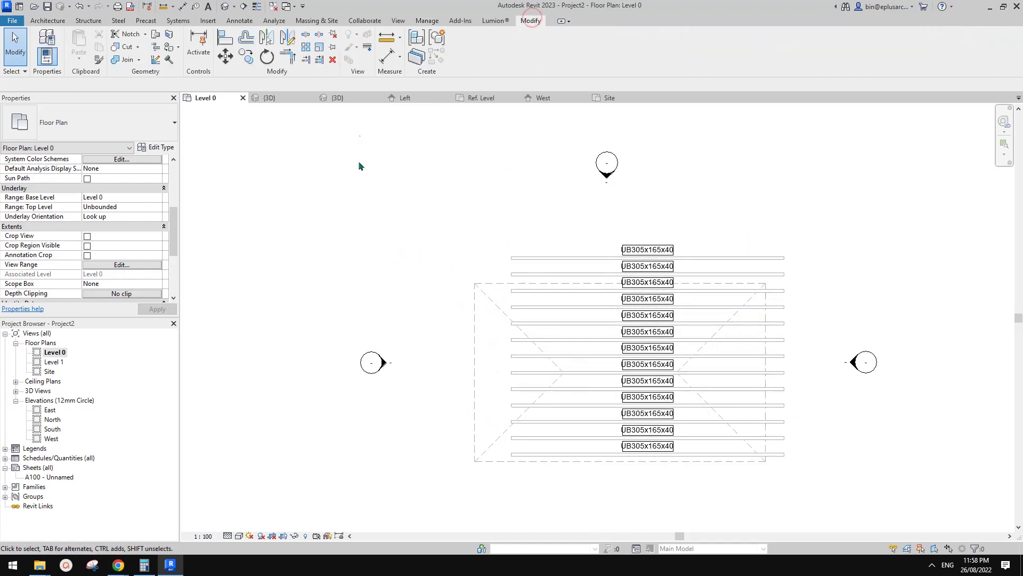
left_click(367, 53)
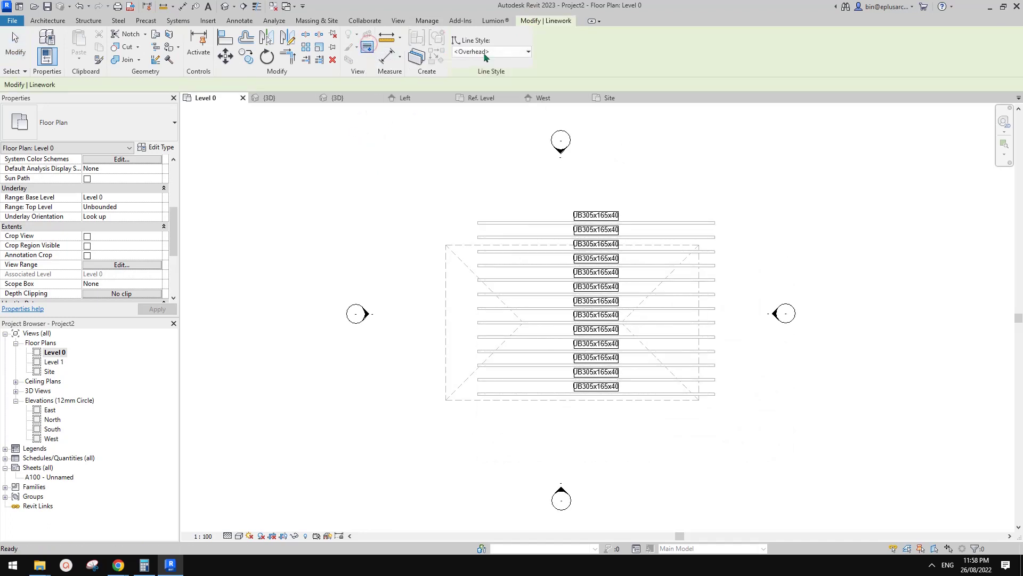
left_click(486, 53)
left_click(479, 164)
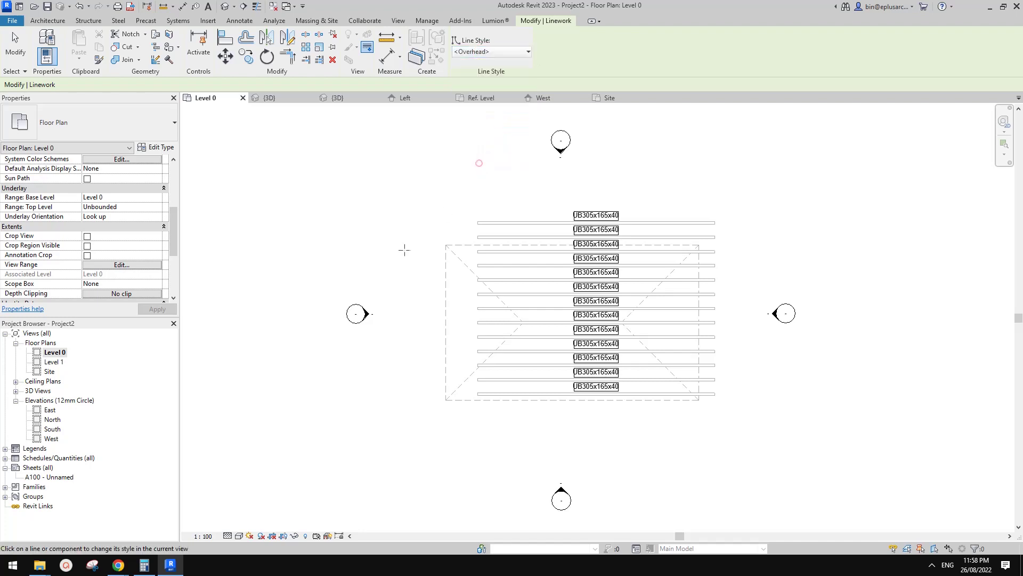
- Restyle the roof's top, left, bottom and right edges, plus one beam line, as Overhead
left_click(457, 245)
left_click(447, 272)
left_click(469, 400)
left_click(700, 333)
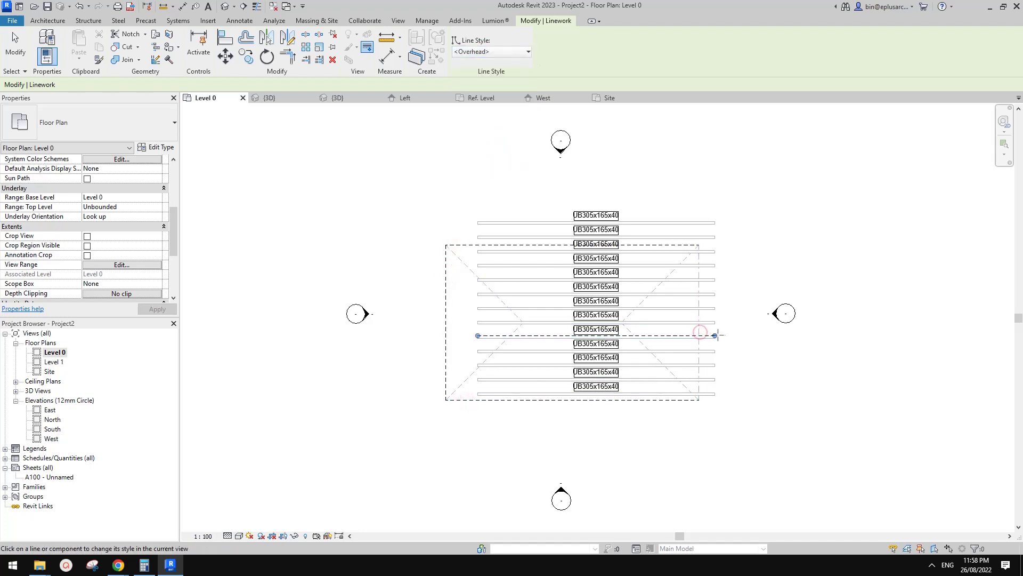
scroll(705, 327, "up", 2)
left_click(699, 330)
scroll(698, 330, "down", 1)
middle_click_drag(698, 330, 723, 331)
key("Escape")
scroll(116, 261, "down", 1)
scroll(122, 235, "up", 1)
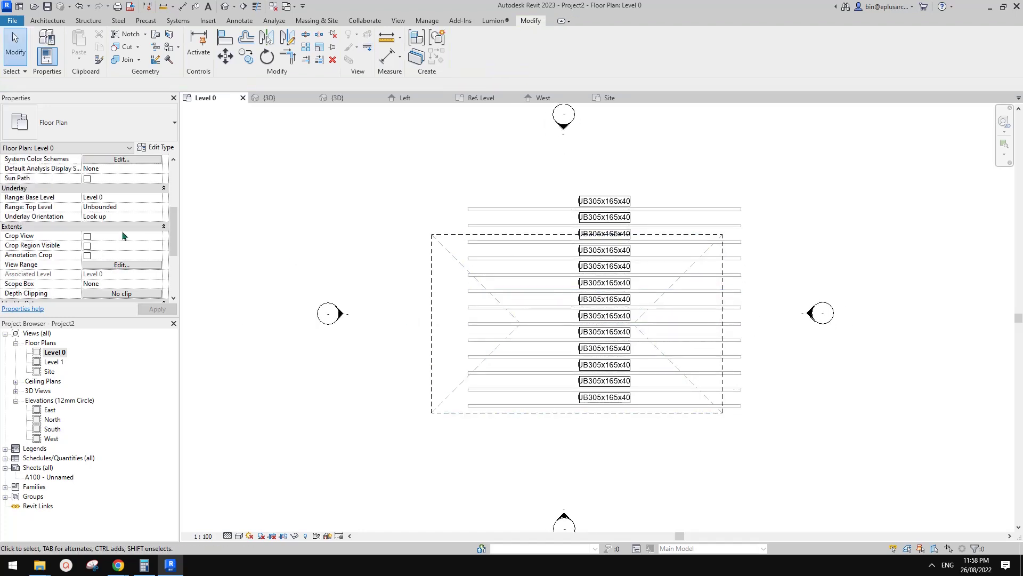
- Set the Level 0 Underlay Base Level to None, hiding the UB305x165x40 beams
left_click(156, 197)
left_click(90, 206)
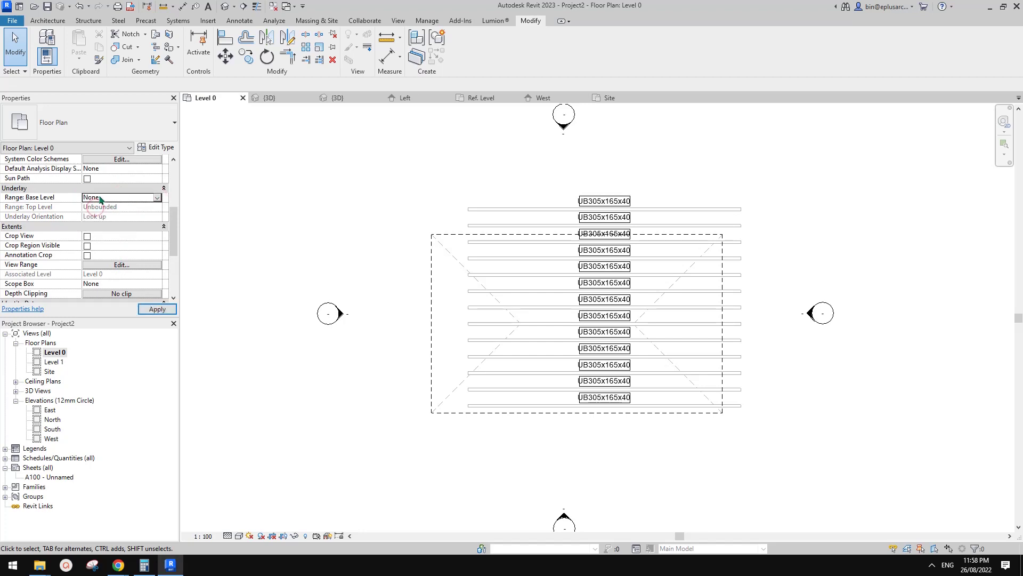
middle_click_drag(528, 274, 527, 272)
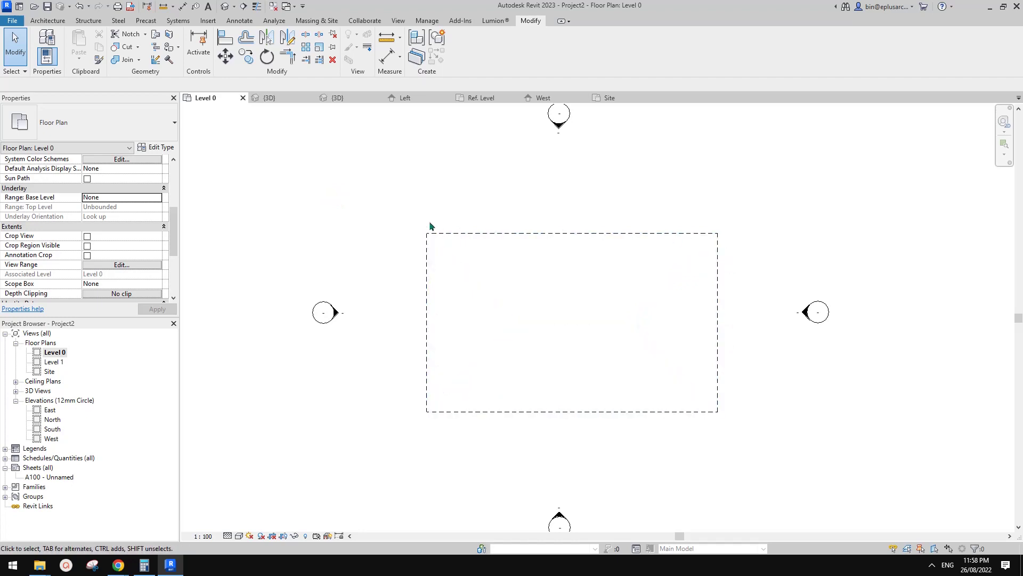
middle_click_drag(430, 222, 427, 226)
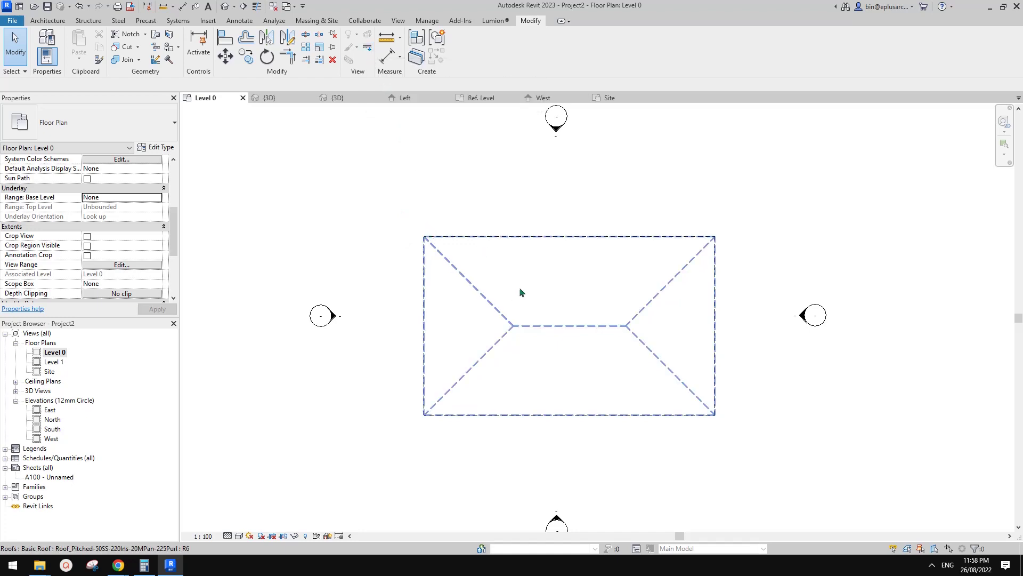
scroll(123, 251, "down", 3)
scroll(108, 211, "up", 3)
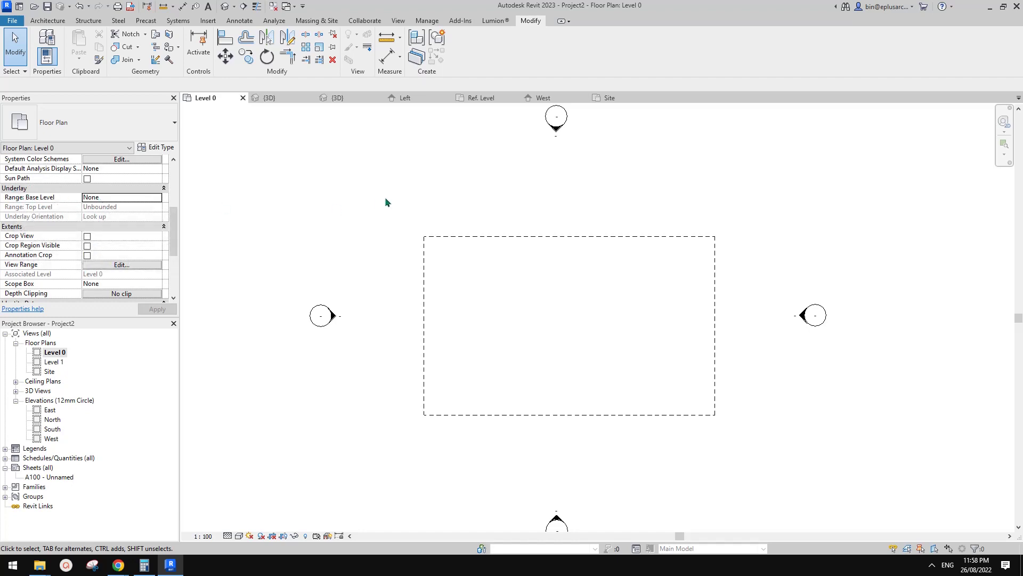
- Edit the roof footprint, dragging its right boundary left so it spans about 12500
left_click(583, 265)
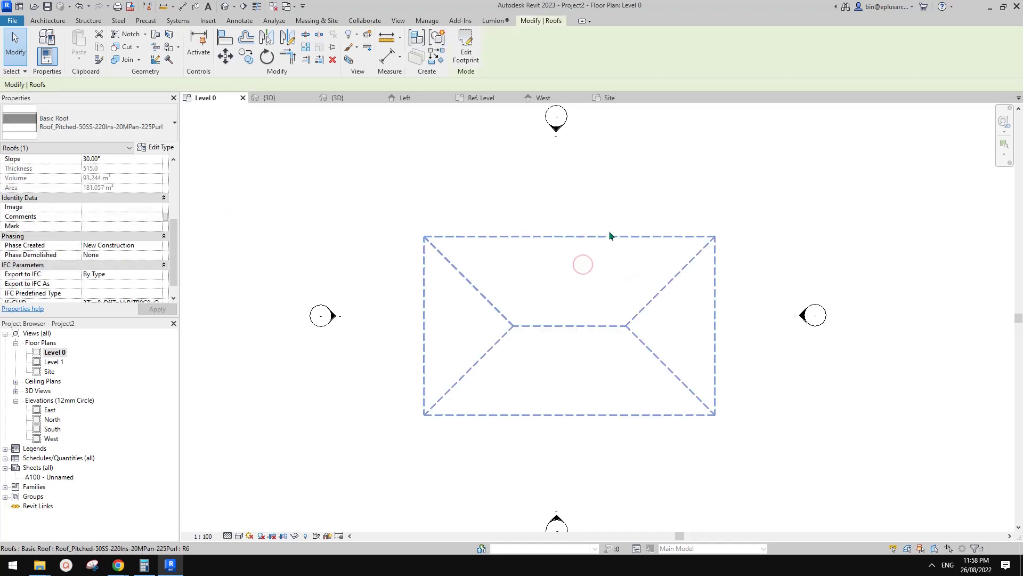
key("Escape")
double_click(717, 268)
left_click_drag(715, 284, 652, 272)
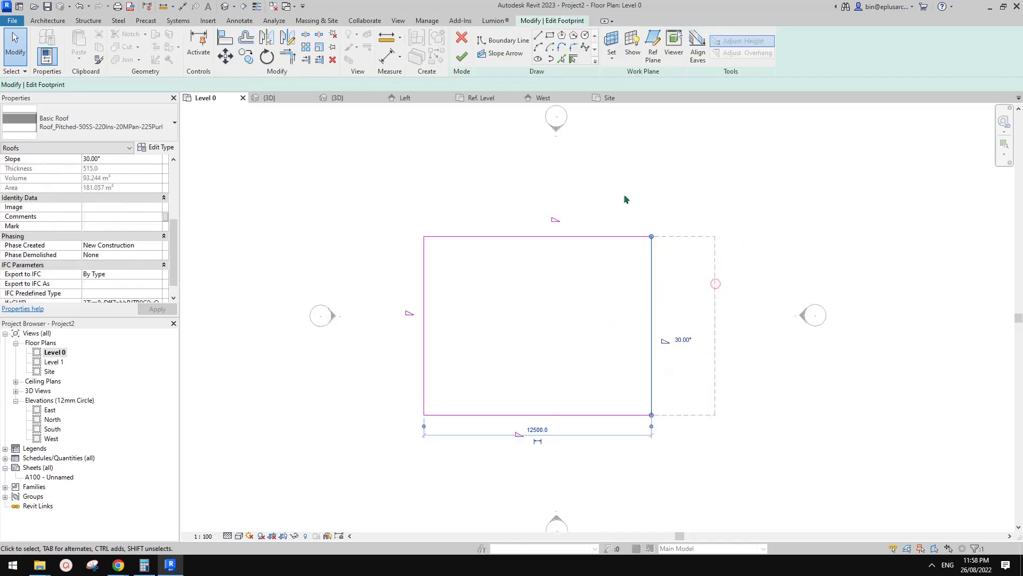
left_click(462, 57)
key("Escape")
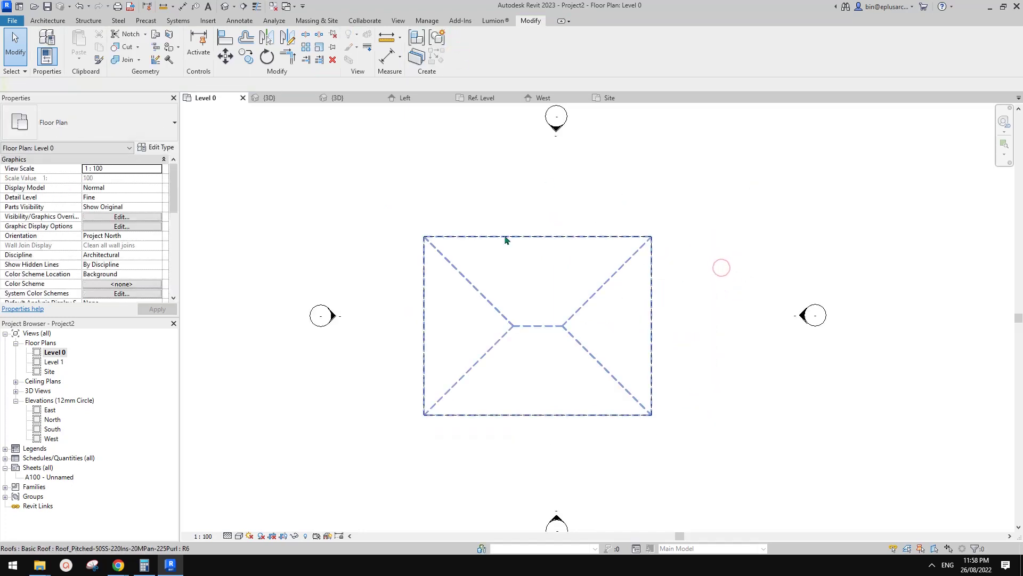
middle_click_drag(680, 308, 681, 321)
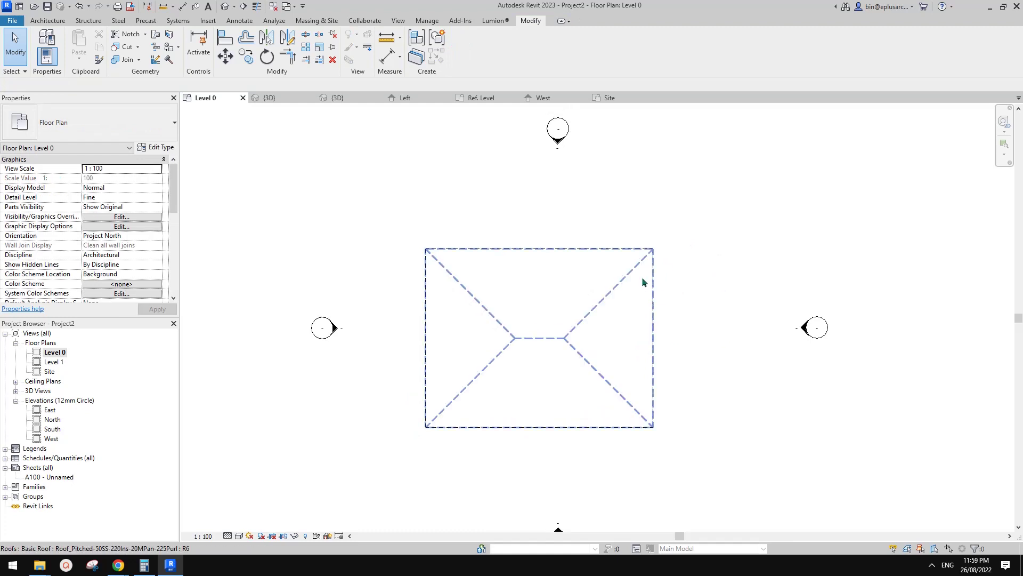
middle_click_drag(643, 279, 636, 272)
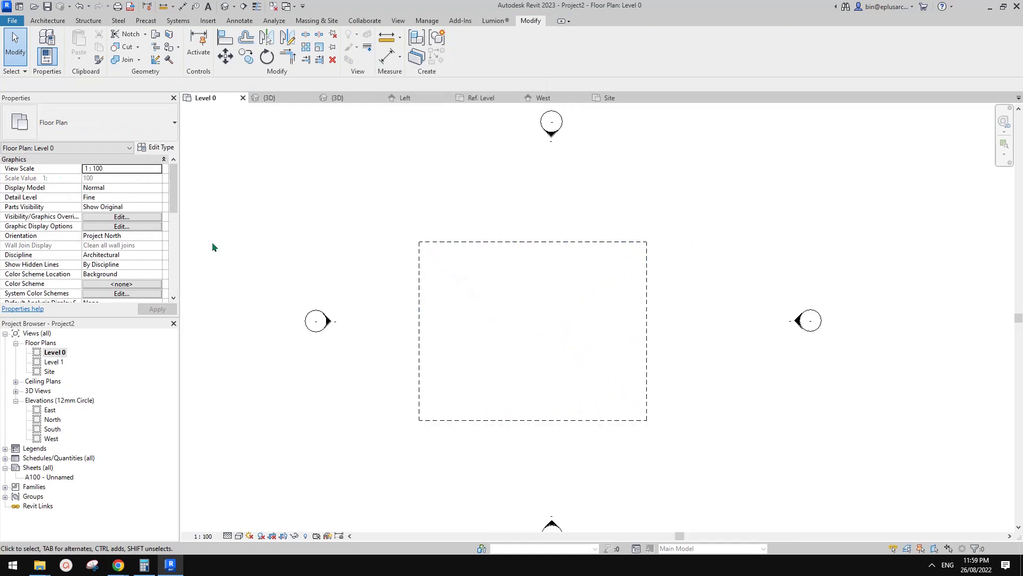
scroll(147, 258, "down", 4)
- Set the plan's underlay base level to Level 0 and top level to Unbounded
left_click(158, 227)
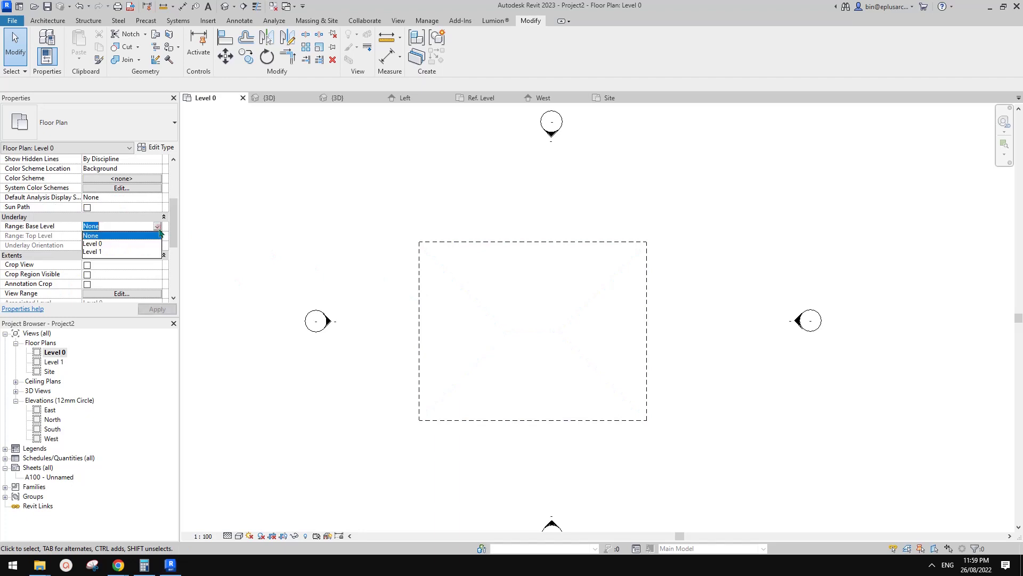
left_click(100, 243)
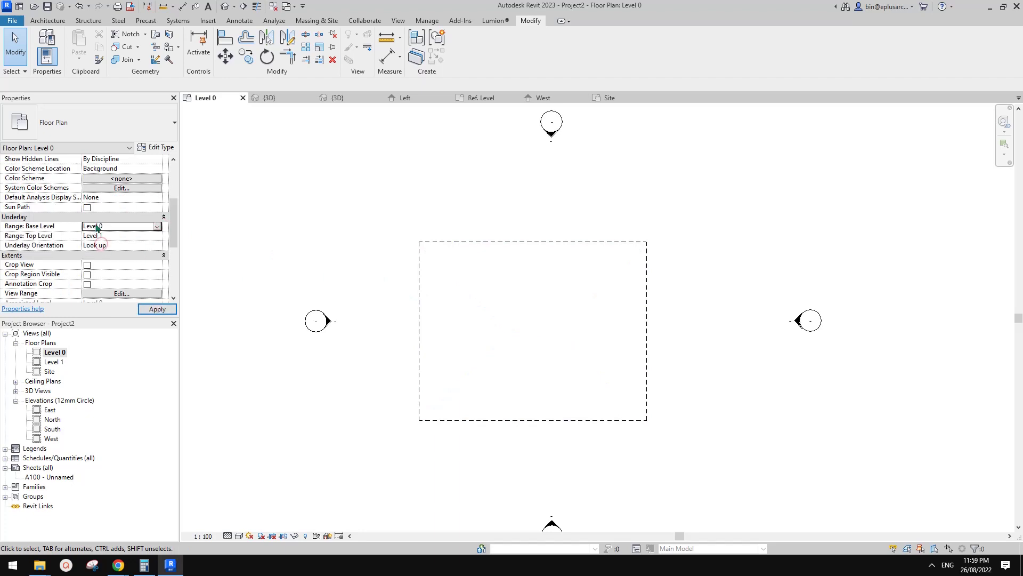
left_click(161, 310)
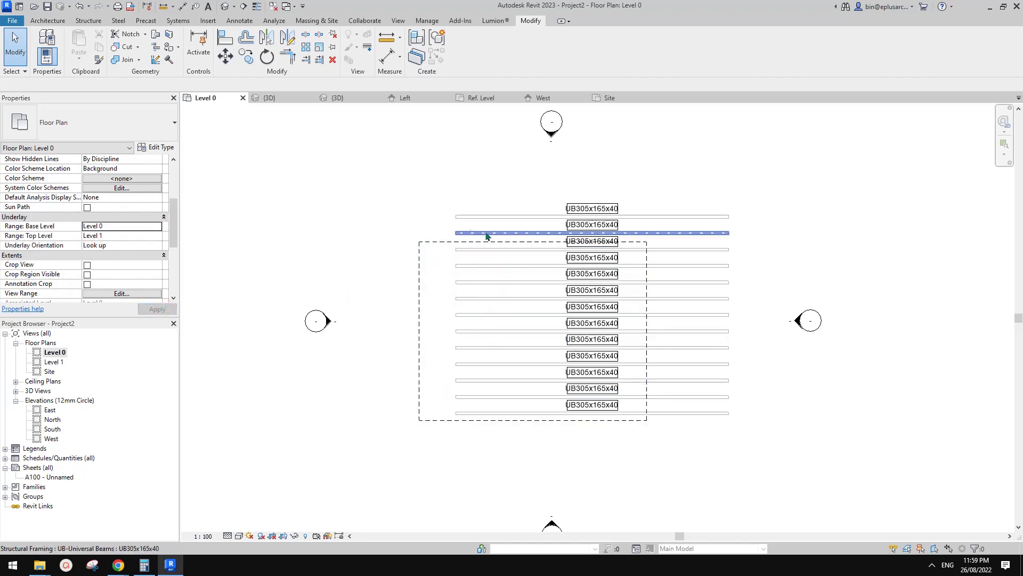
left_click(128, 236)
left_click(158, 235)
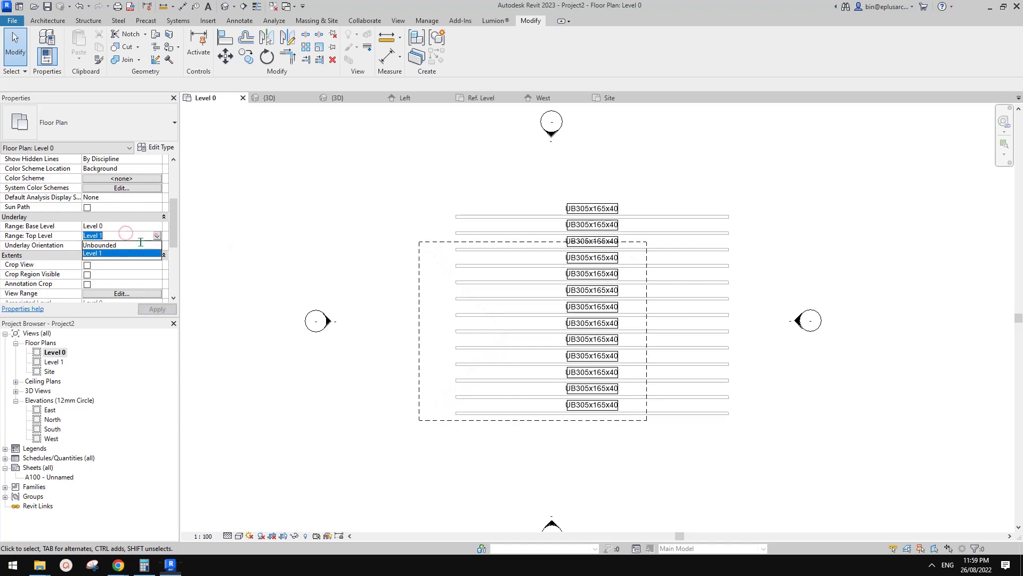
left_click(105, 246)
left_click(158, 310)
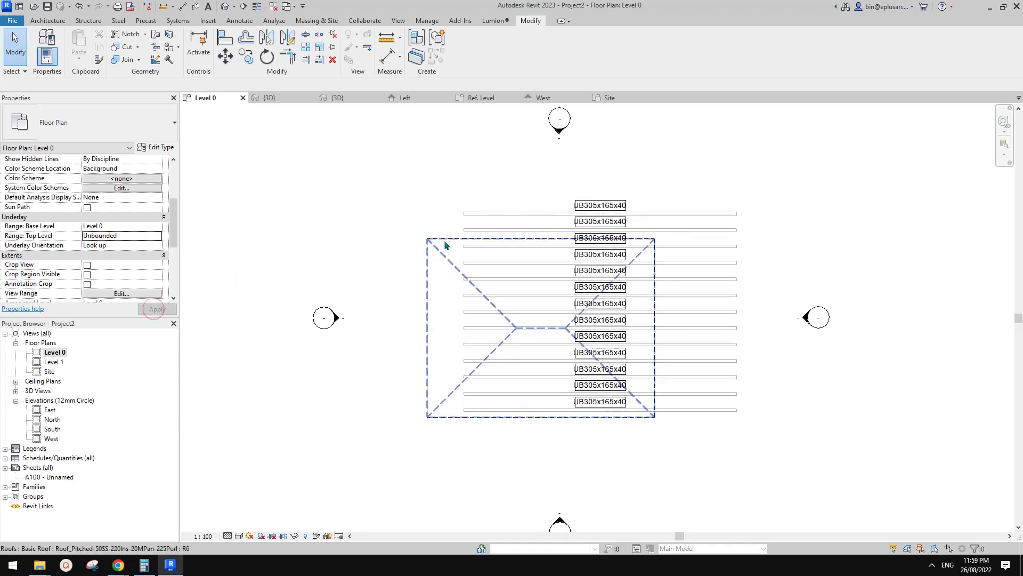
- Use Linework with <By Category> to reset the roof outline edges to default
left_click(367, 49)
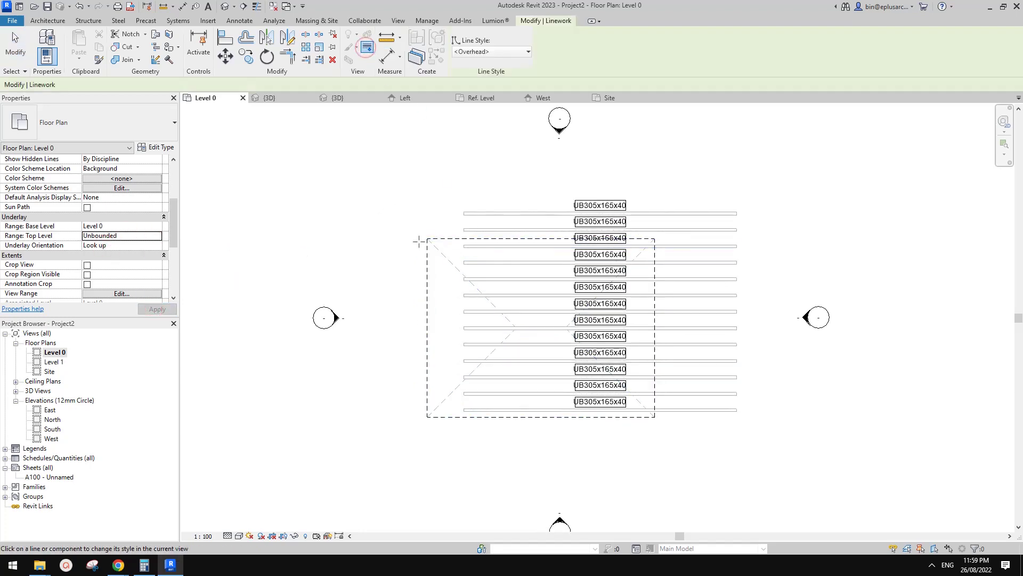
left_click(489, 52)
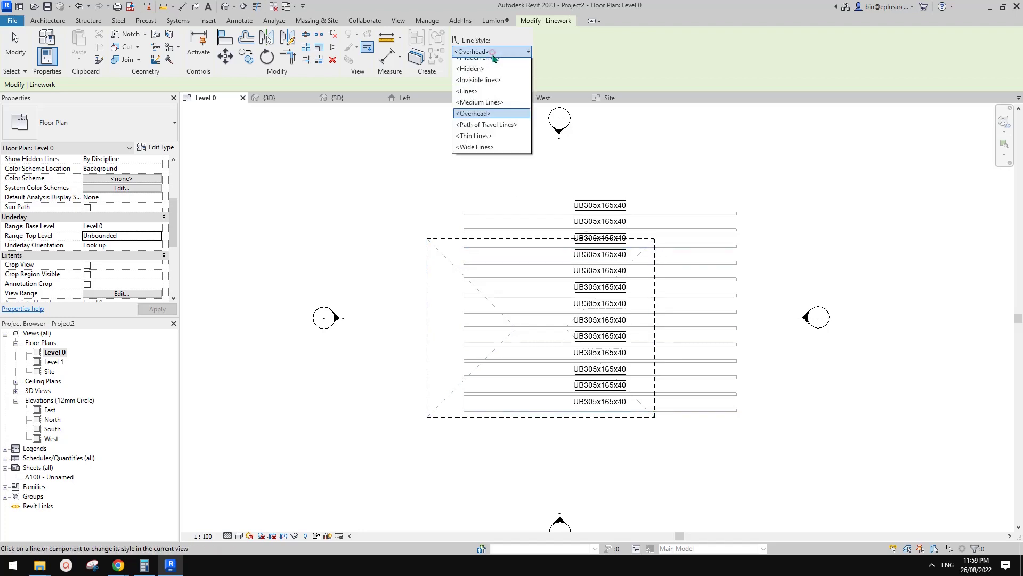
left_click(479, 80)
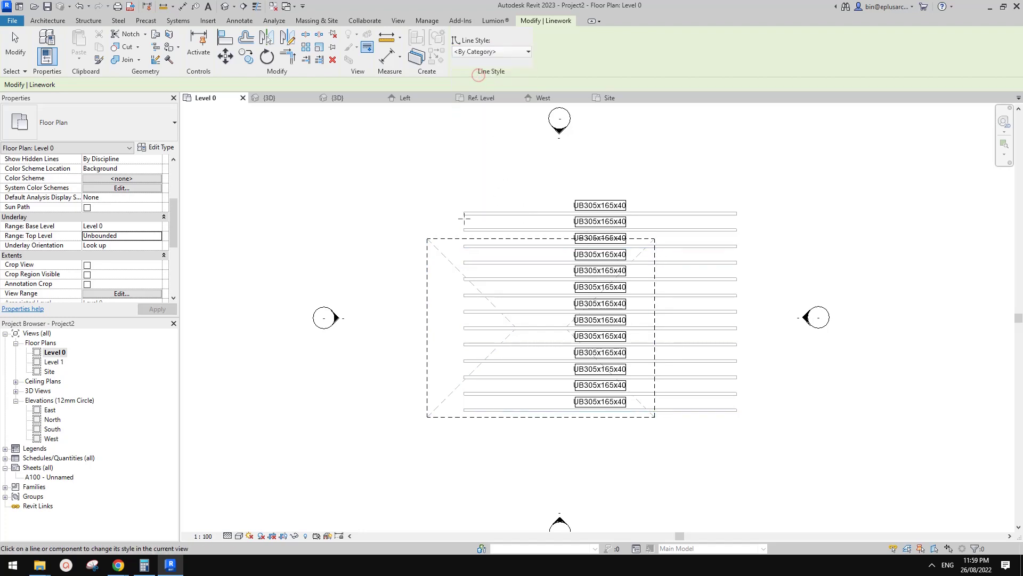
left_click(655, 268)
left_click(488, 416)
middle_click_drag(518, 456, 516, 456)
key("Escape")
middle_click_drag(454, 203, 457, 231)
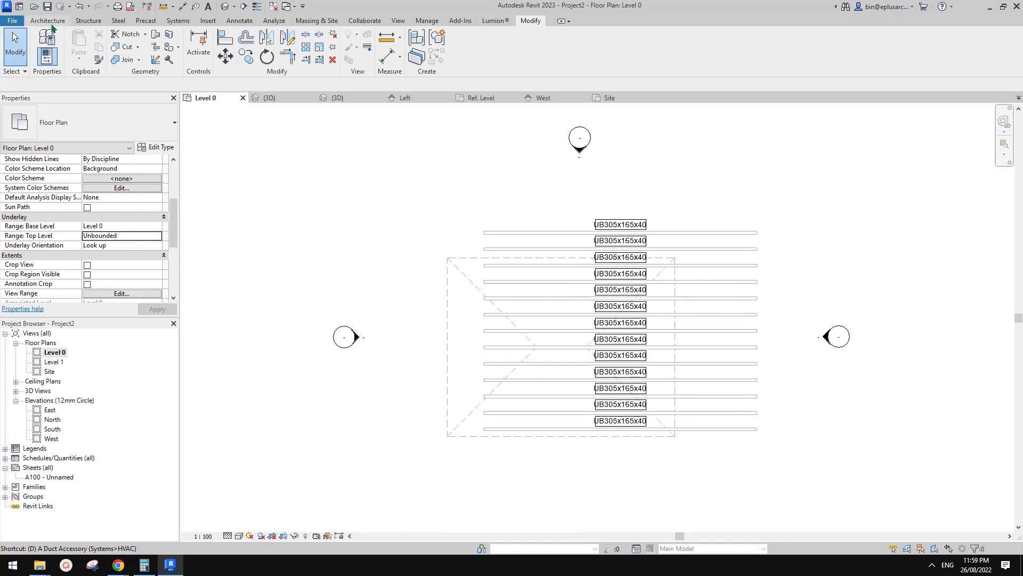
- With DL set to <Overhead> and Pick Lines, trace the roof's top, left, bottom and right edges
middle_click_drag(398, 194, 353, 159)
key("d")
key("l")
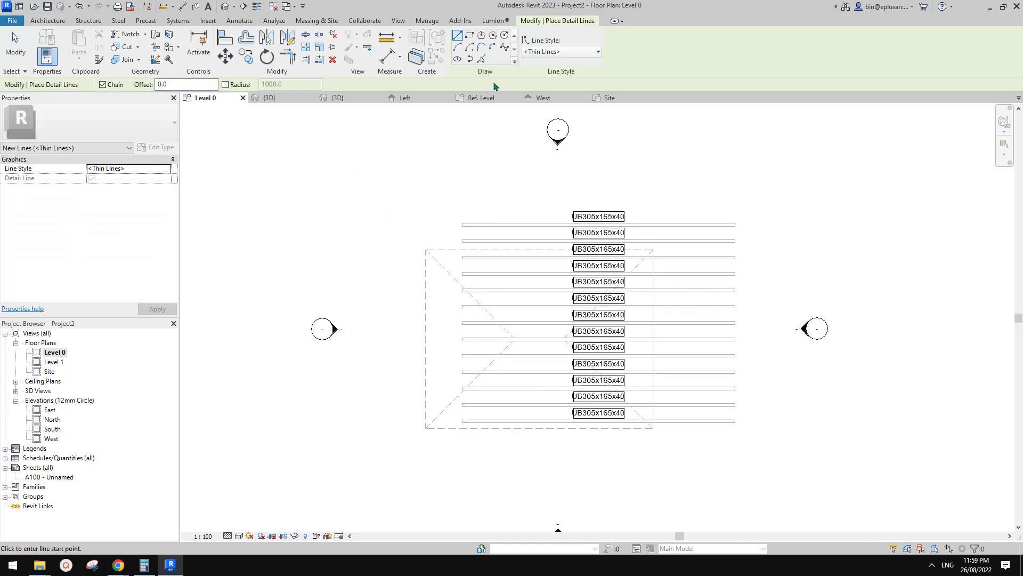
left_click(559, 51)
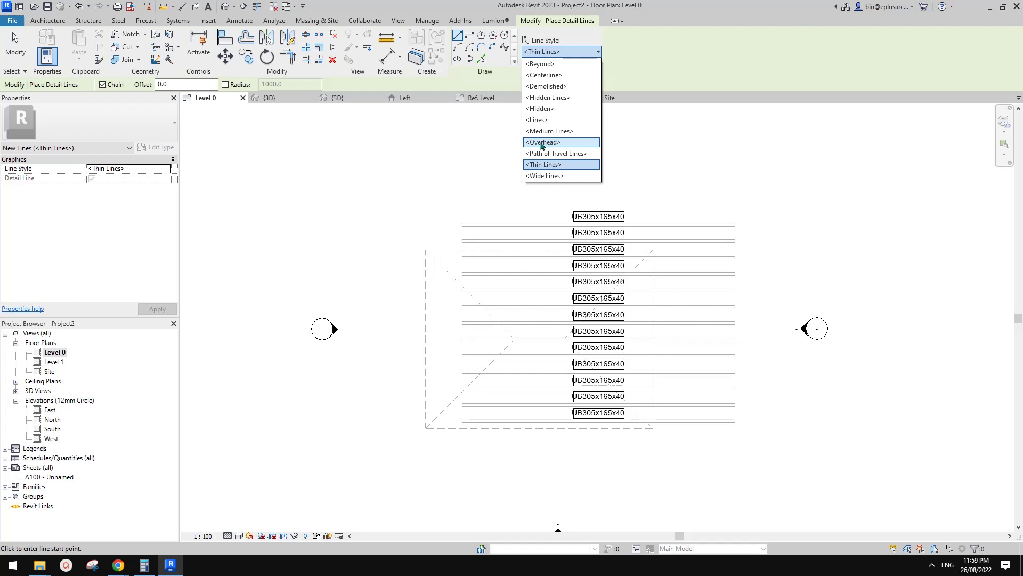
left_click(557, 142)
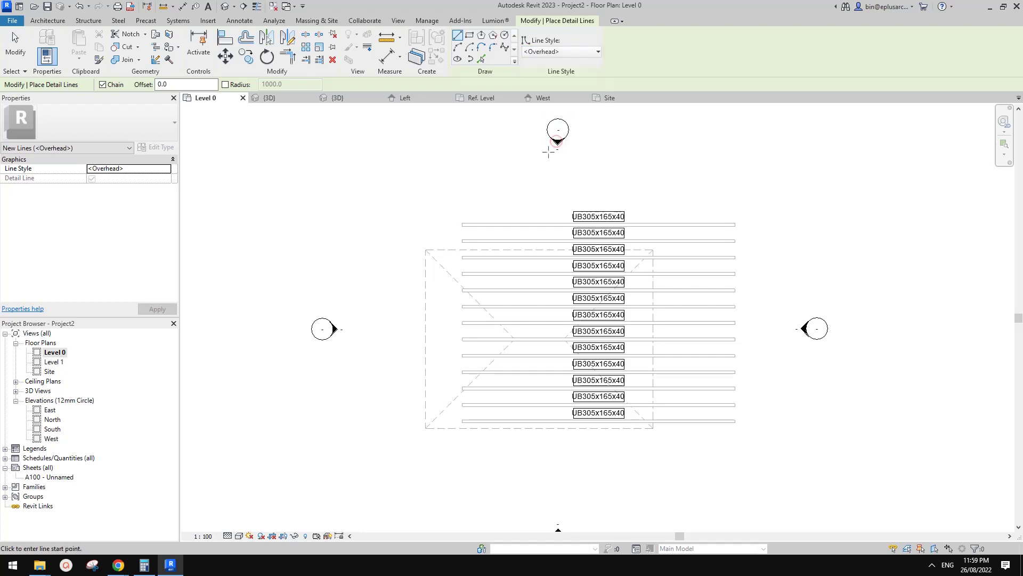
left_click(481, 58)
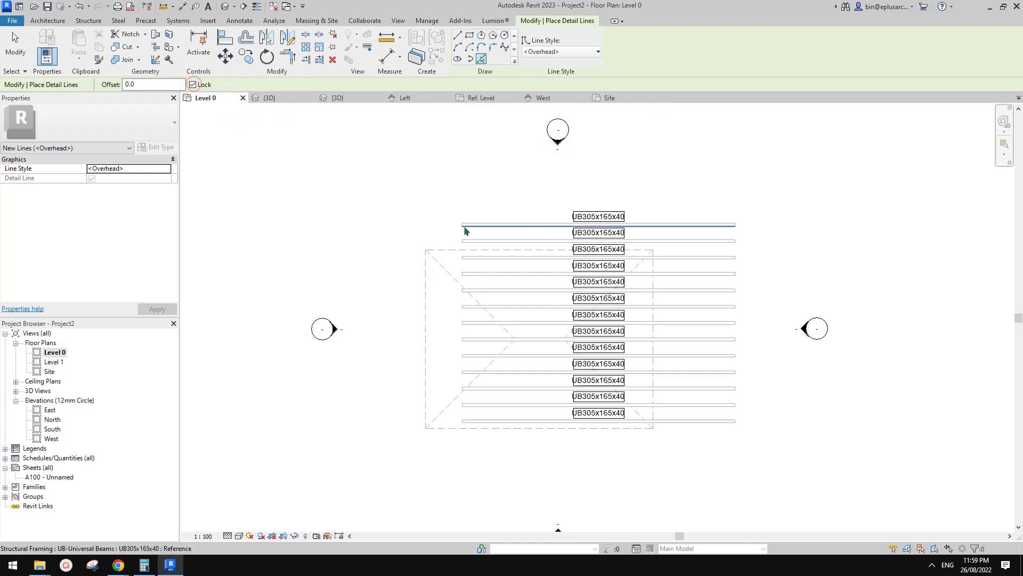
left_click(447, 249)
left_click(425, 280)
left_click(464, 427)
left_click(654, 350)
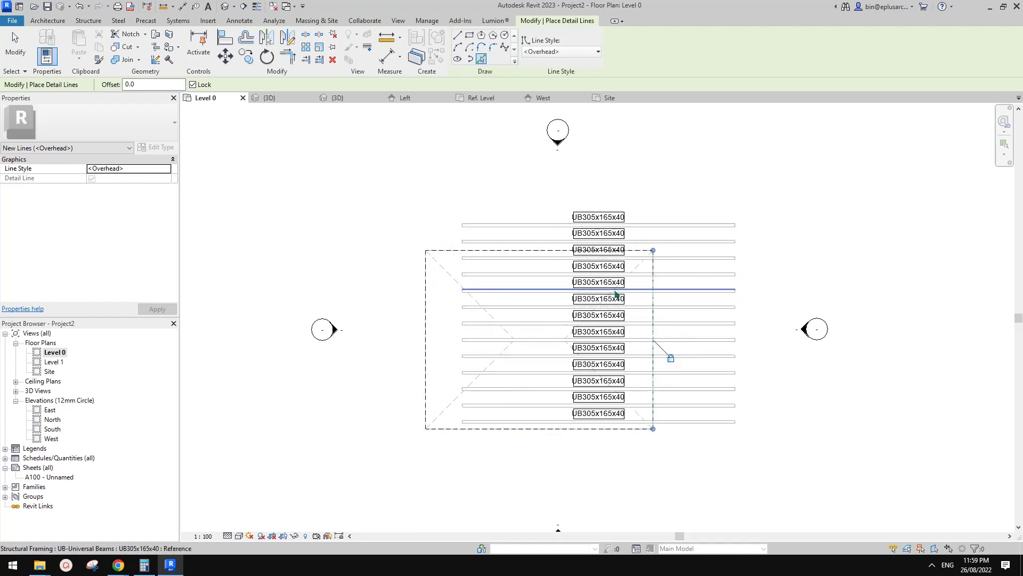
scroll(459, 288, "down", 1)
key("Escape")
key("Escape")
scroll(385, 200, "up", 1)
- Set the Level 0 Underlay Base Level back to None, removing the beams
scroll(126, 230, "down", 4)
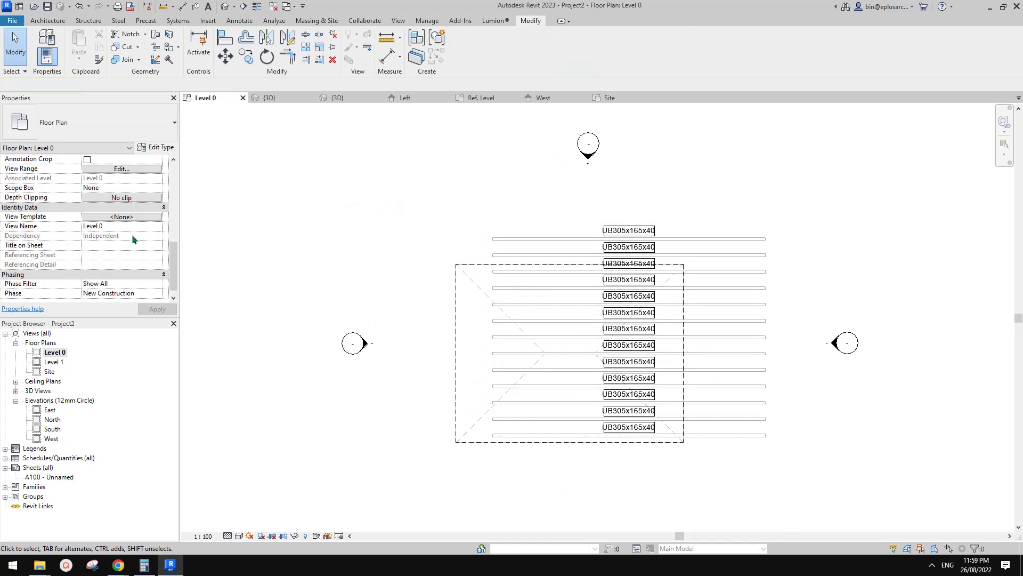
left_click(157, 208)
left_click(117, 217)
left_click(387, 210)
scroll(499, 260, "up", 1)
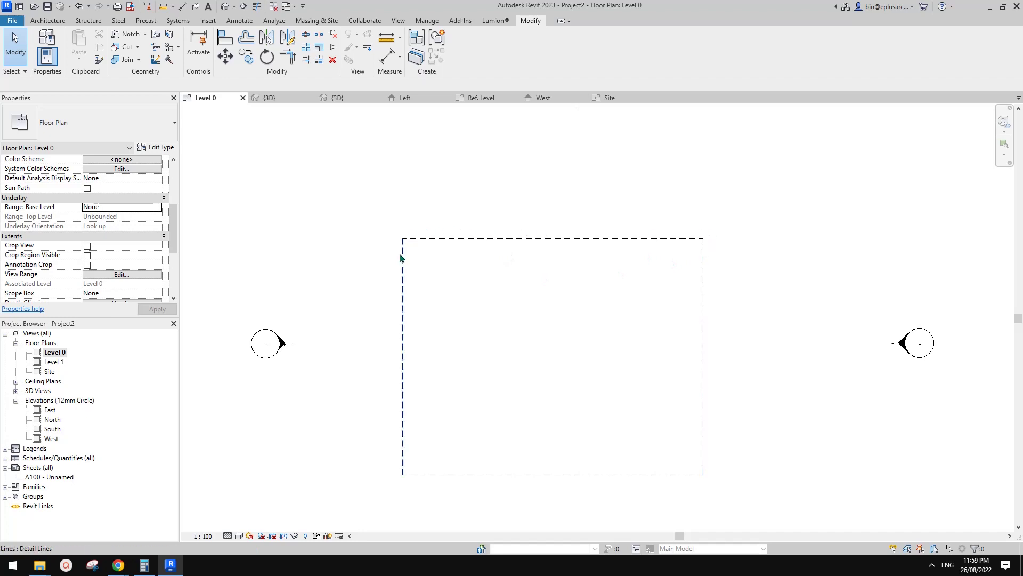
- Try dragging the top overhead detail line, cancel the error, and close inactive views
left_click(444, 239)
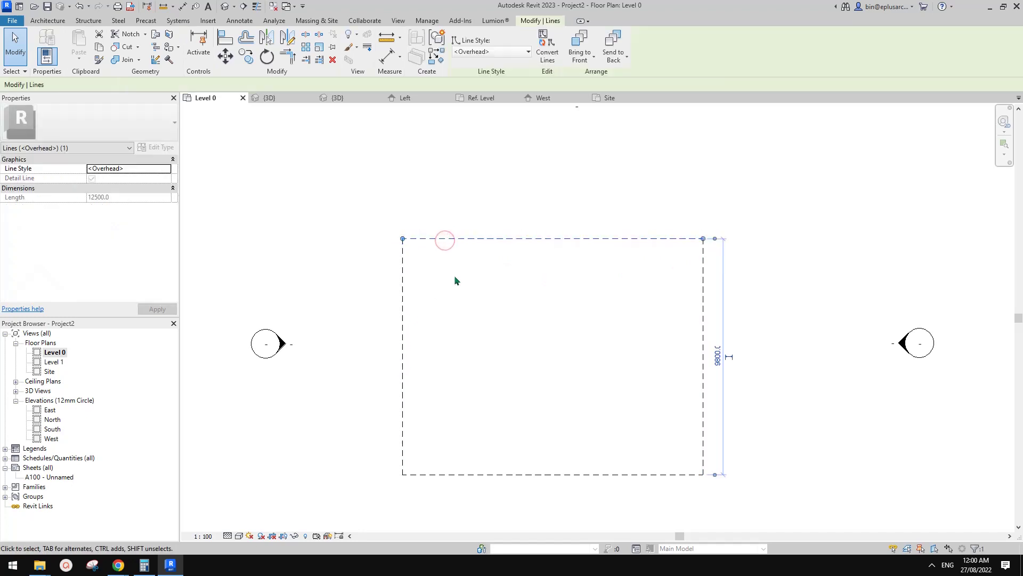
key("Escape")
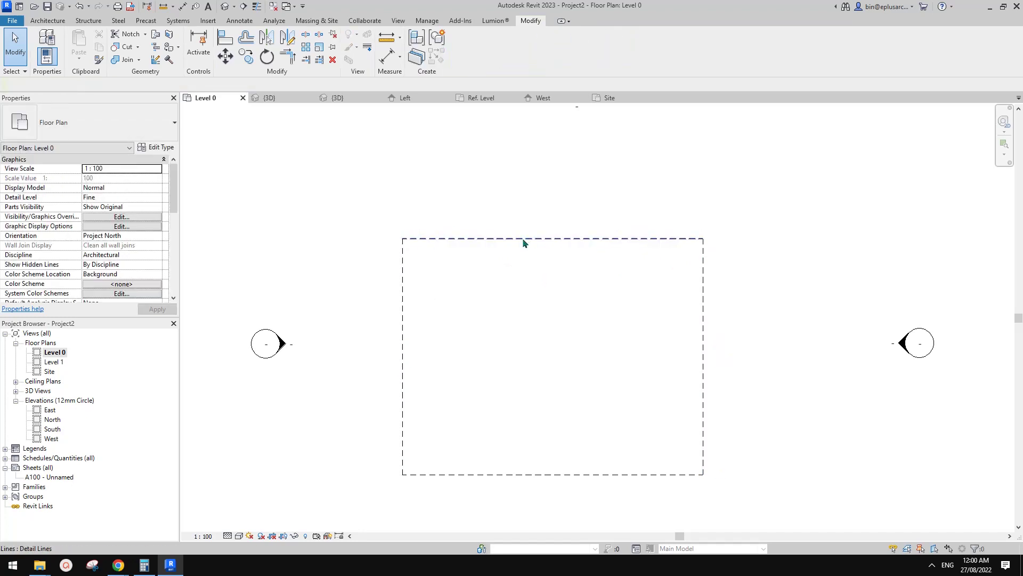
middle_click_drag(600, 258, 593, 257)
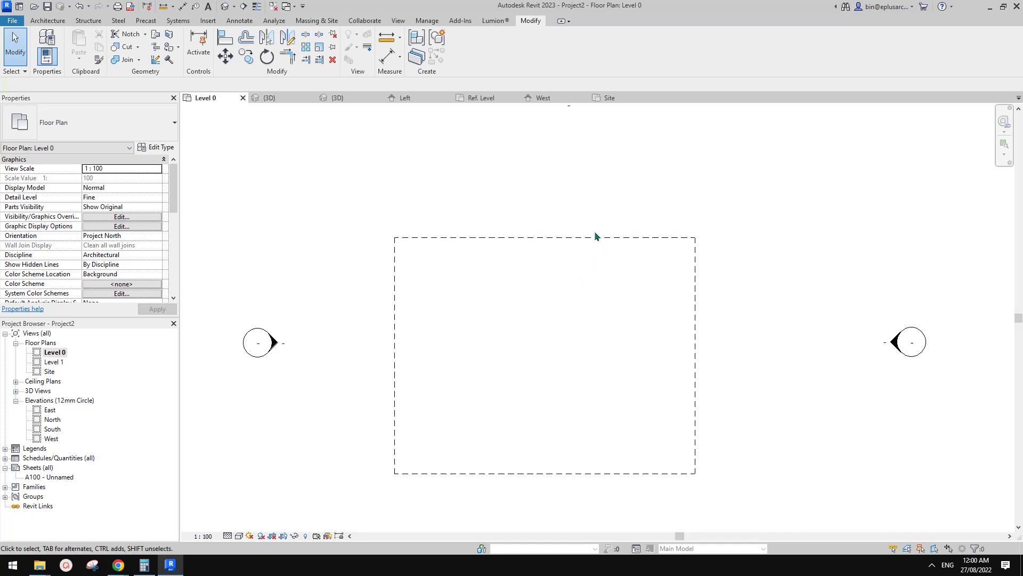
left_click(596, 236)
left_click_drag(595, 236, 559, 200)
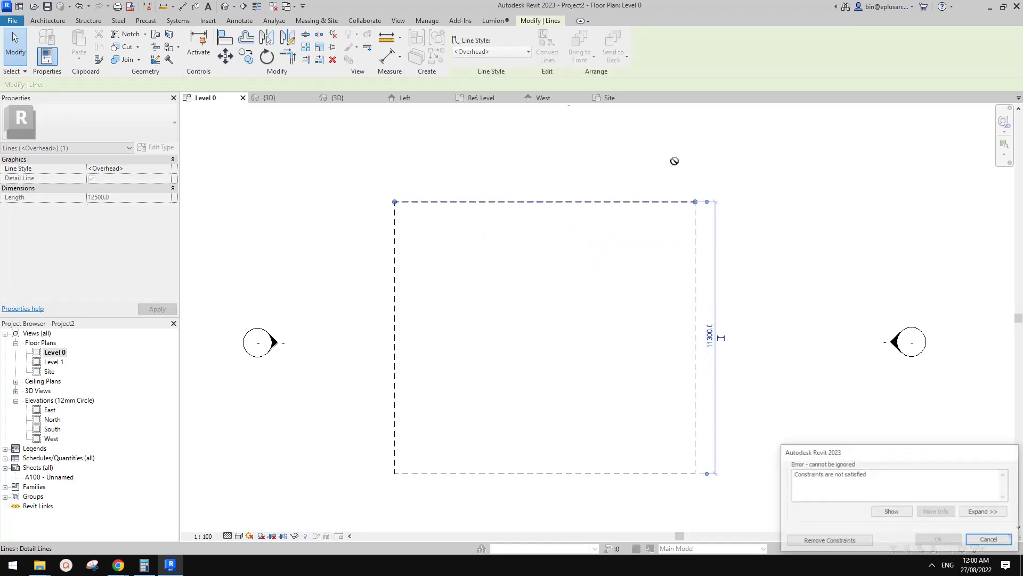
left_click(986, 539)
middle_click_drag(453, 231, 395, 195)
left_click(274, 7)
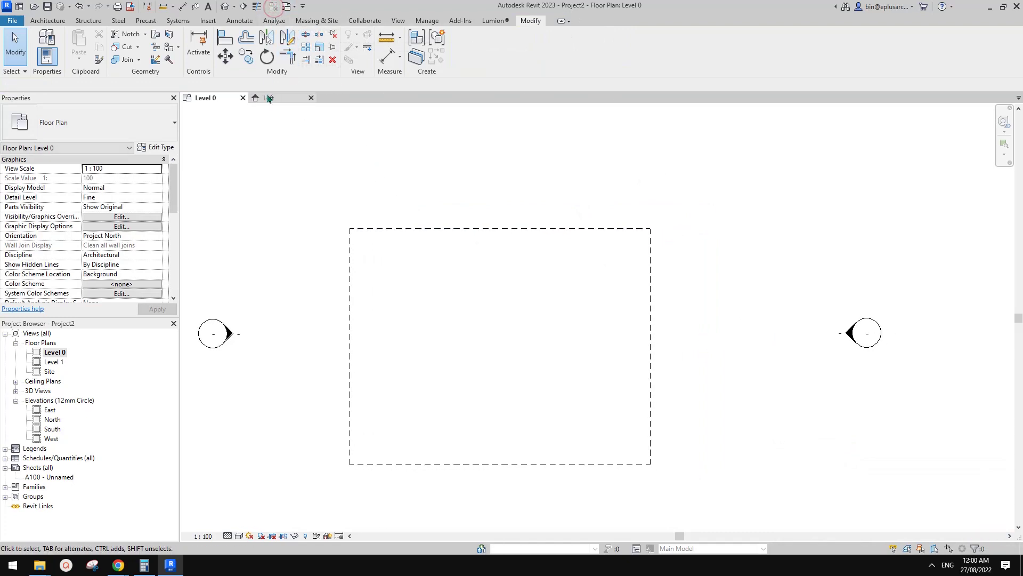
- Open the {3D} view and close the beam family without saving
left_click(224, 6)
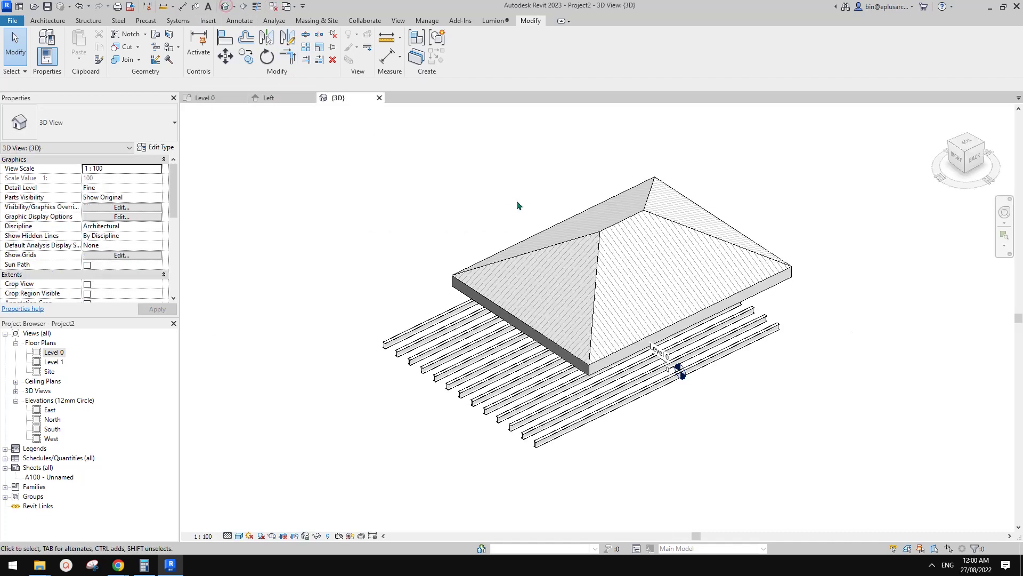
left_click(551, 258)
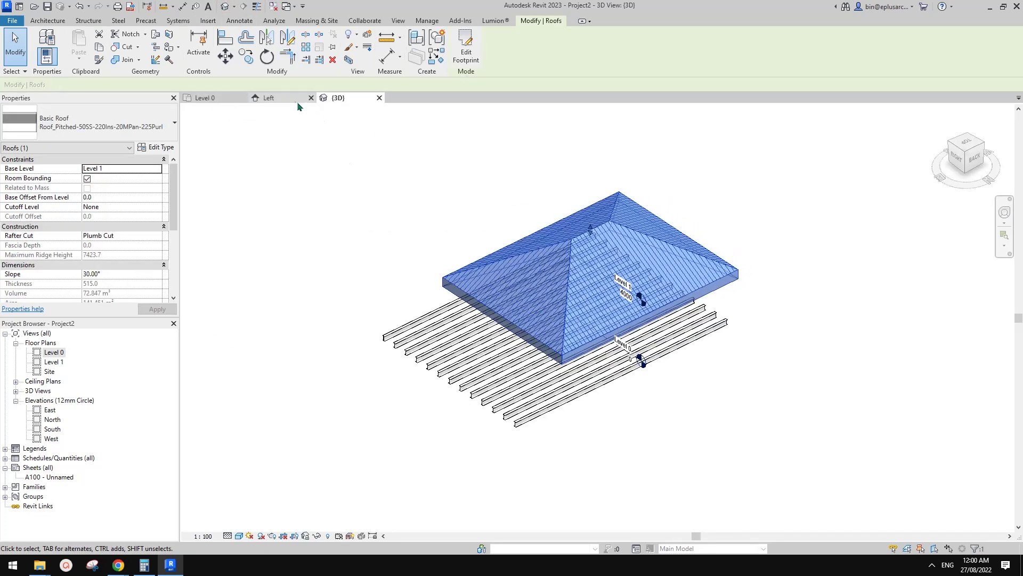
left_click(296, 102)
left_click(311, 97)
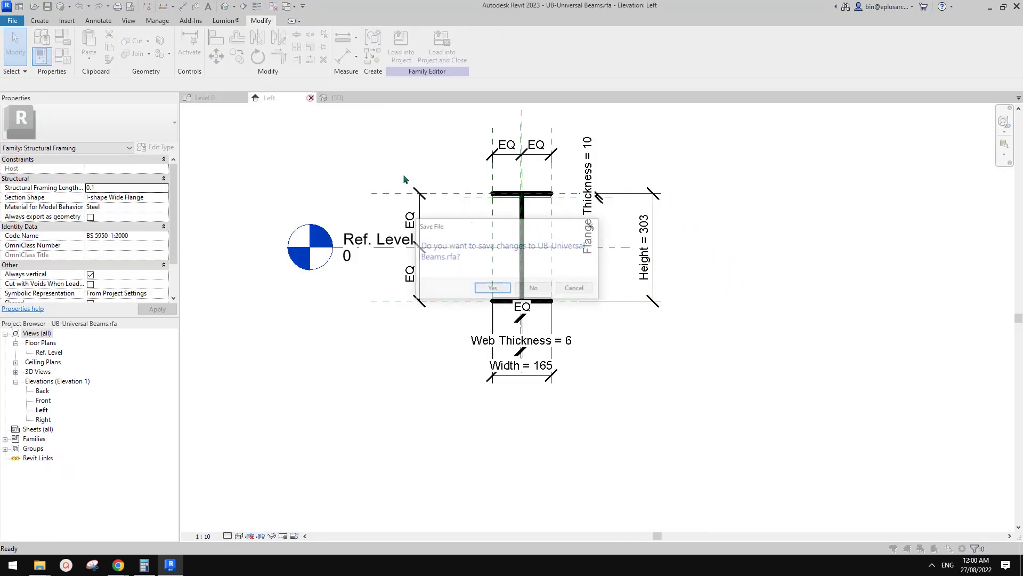
left_click(532, 286)
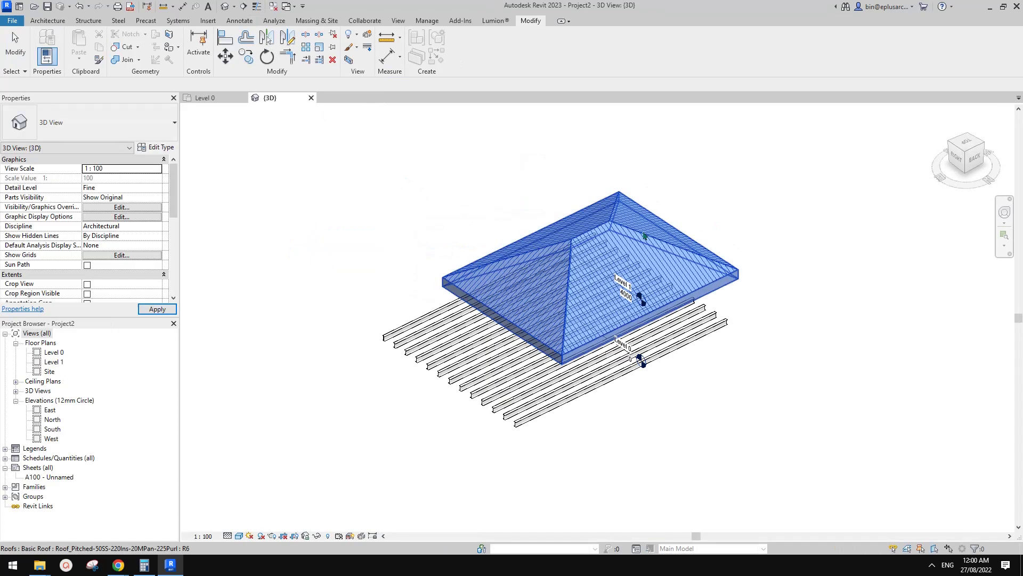
- Tile the views, then edit the roof footprint, dragging an edge outward to widen it
key("w")
key("t")
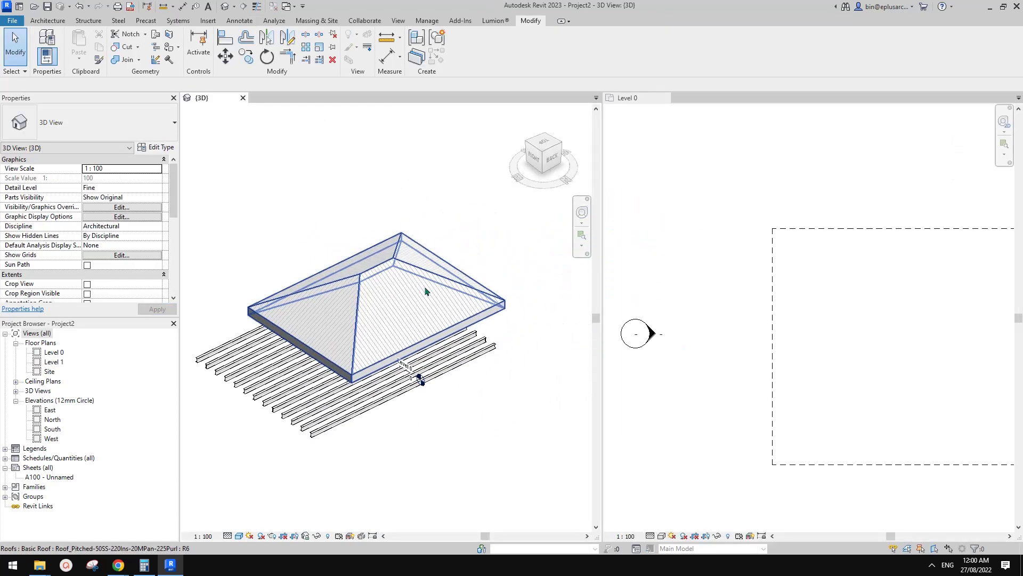
double_click(426, 288)
scroll(741, 294, "down", 3)
scroll(885, 319, "up", 1)
middle_click_drag(898, 330, 849, 319)
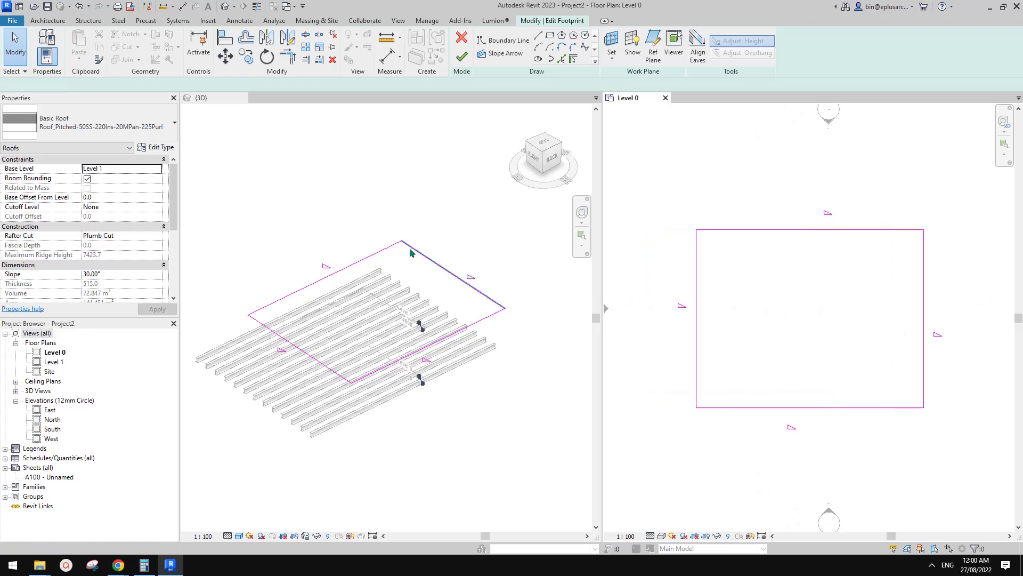
left_click(411, 250)
left_click_drag(450, 270, 490, 250)
left_click_drag(480, 321, 501, 334)
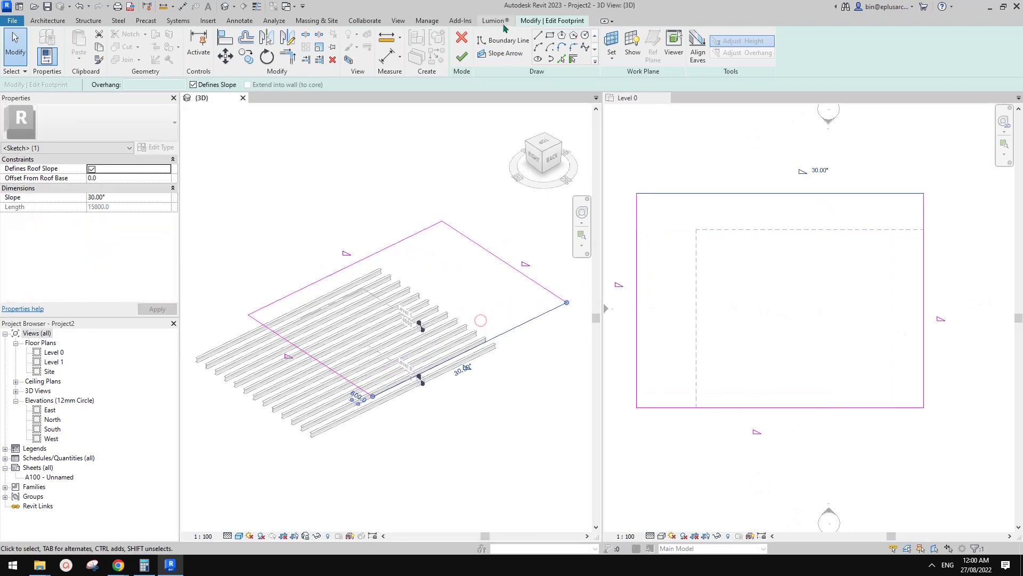
left_click(461, 56)
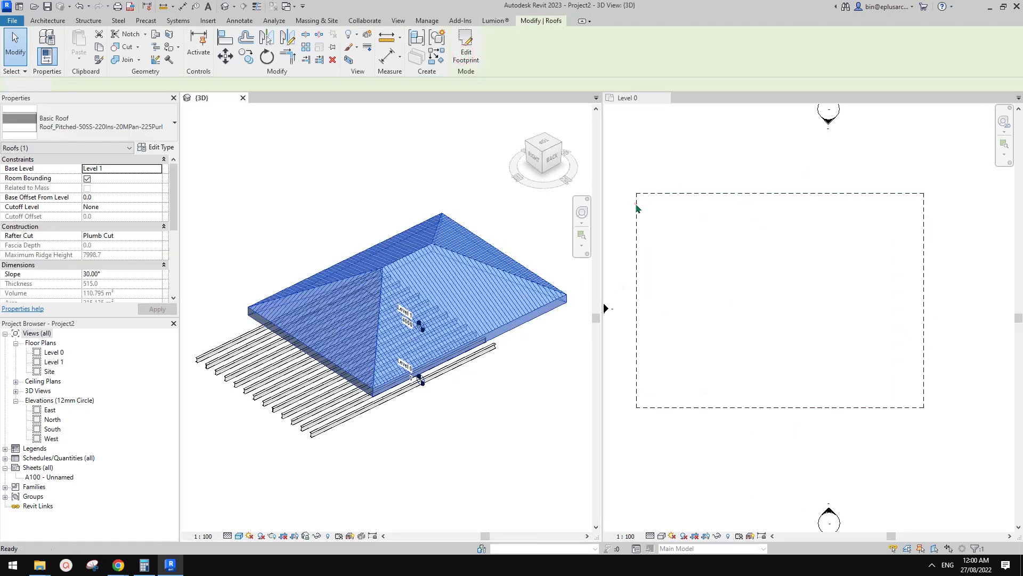
- Close the {3D} view and recenter the Level 0 plan on the enlarged outline
left_click(640, 201)
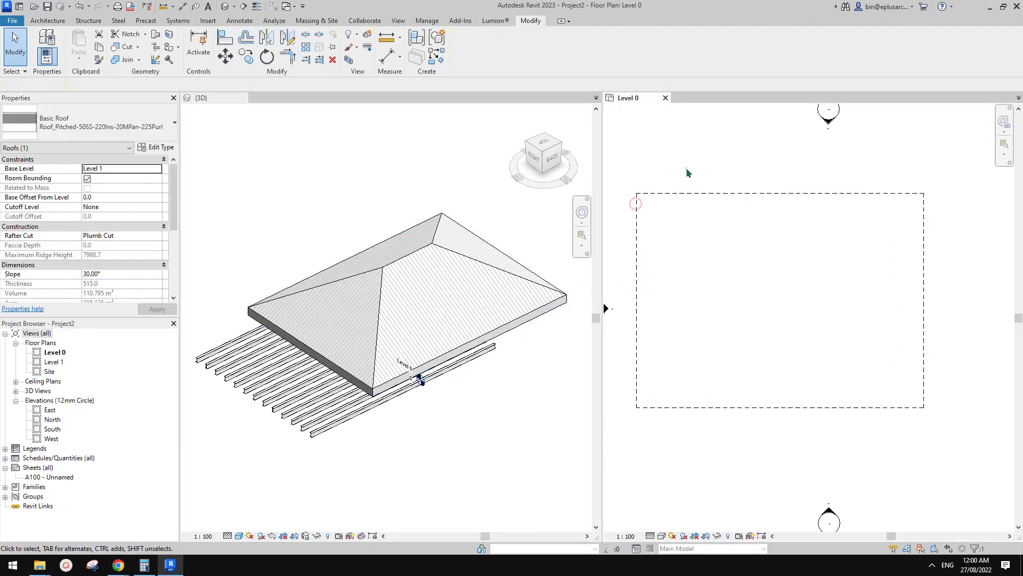
left_click(462, 184)
middle_click_drag(463, 187, 448, 201)
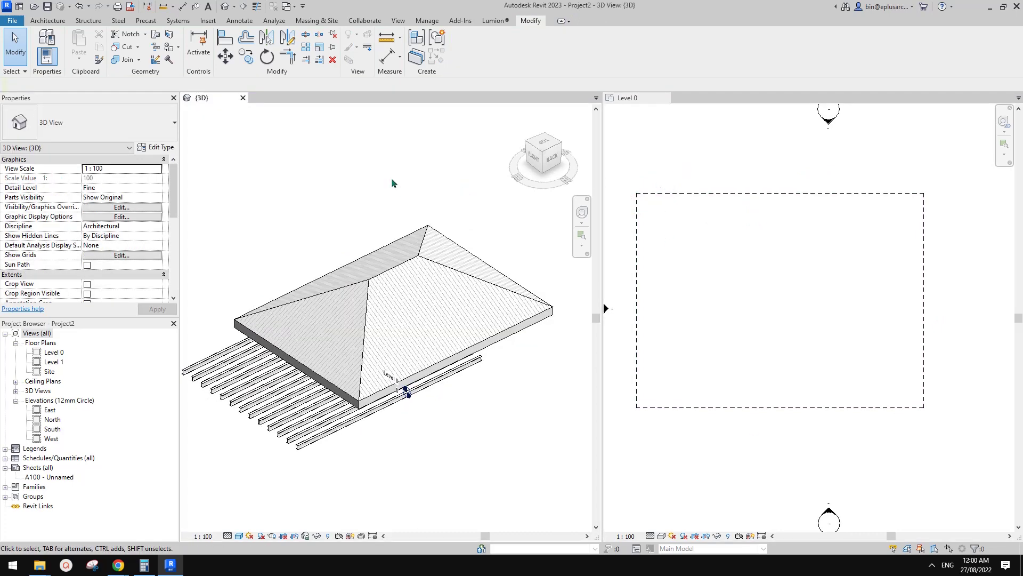
left_click(242, 98)
middle_click_drag(392, 279, 646, 274)
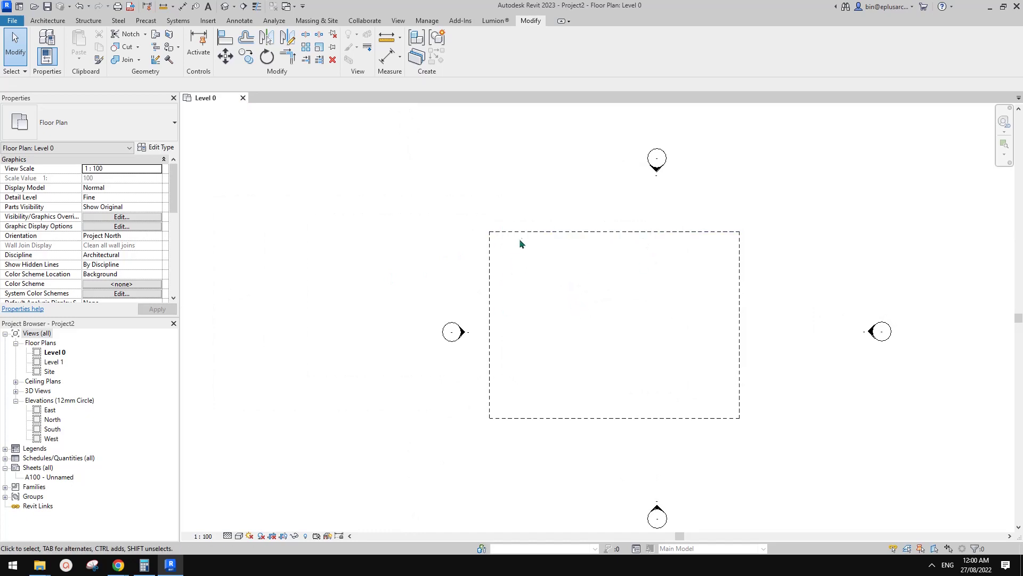
middle_click_drag(584, 247, 599, 247)
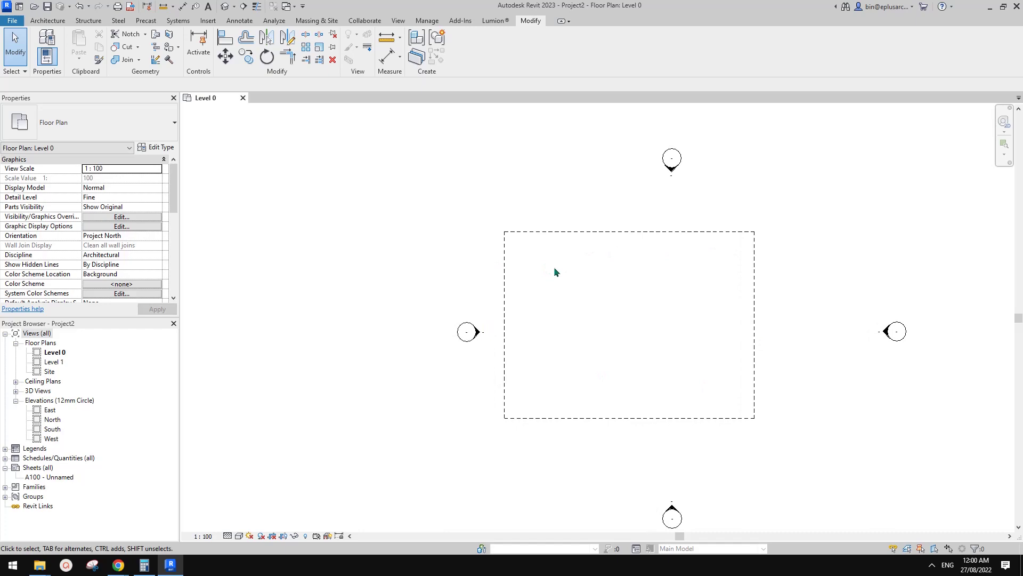
- Check the Google Docs notes, then return to the Revit project
mouse_move(119, 564)
left_click(183, 509)
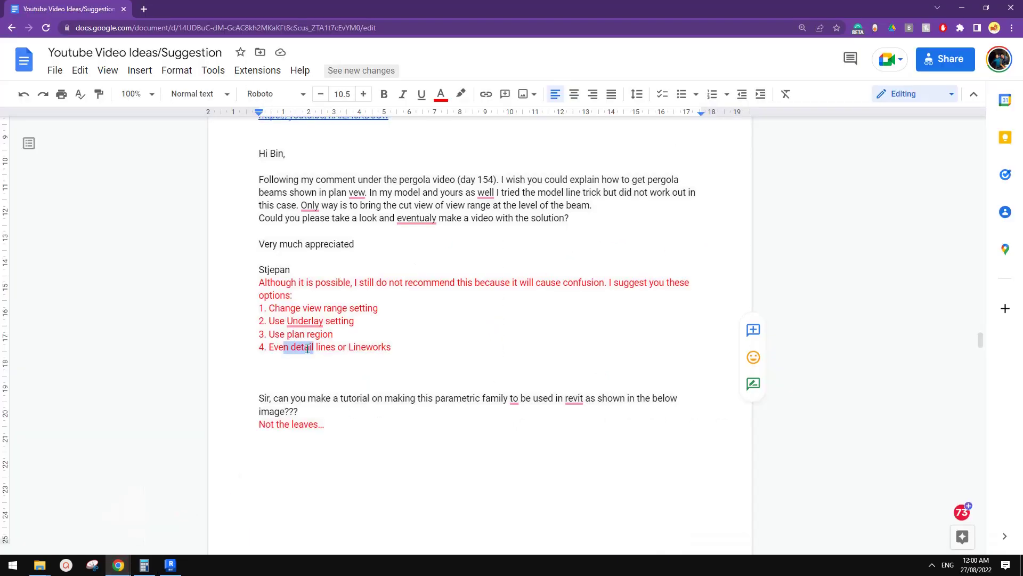
left_click(298, 336)
left_click(170, 564)
scroll(462, 339, "down", 1)
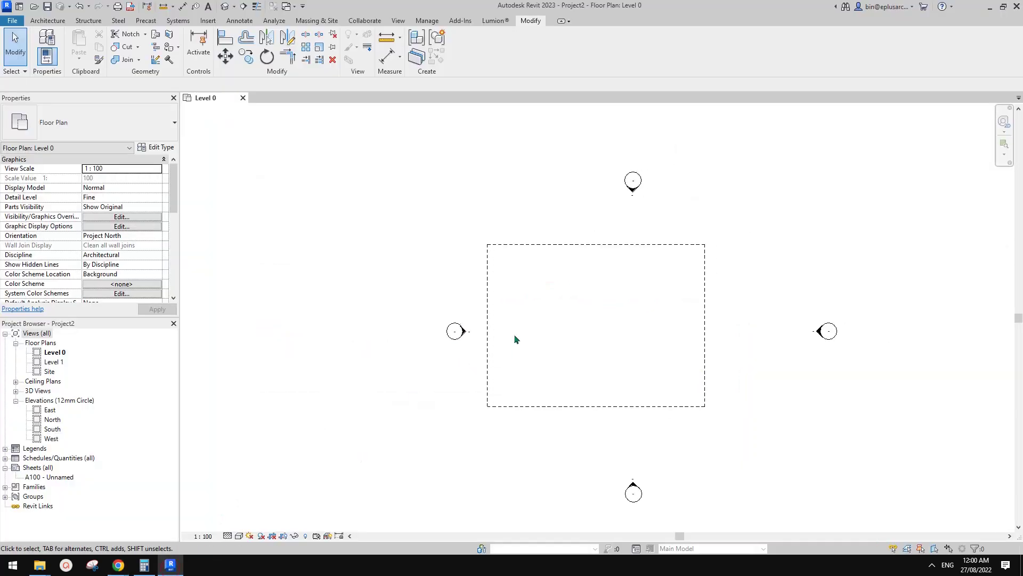
- Switch the ribbon to the View tab
left_click(397, 21)
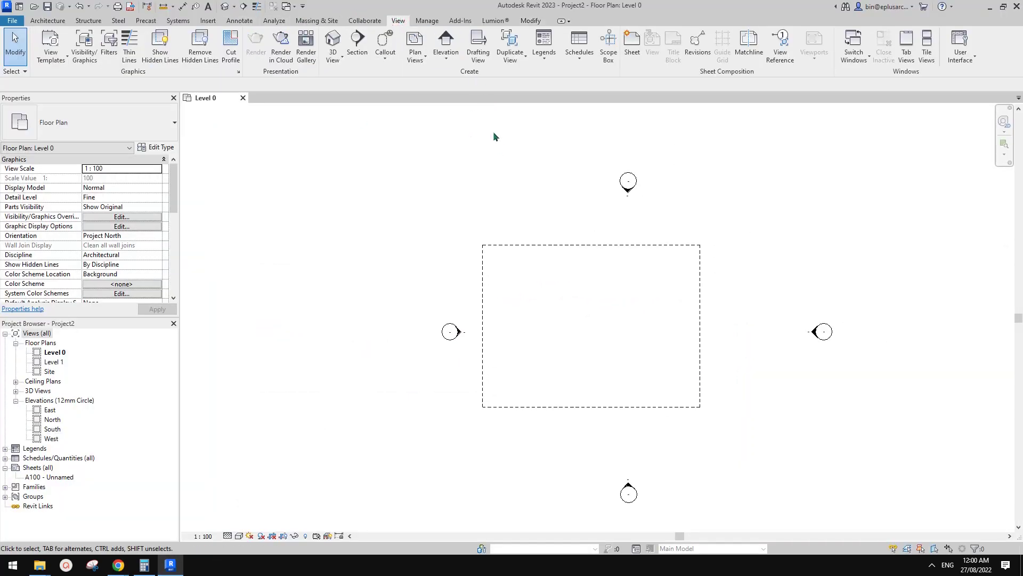
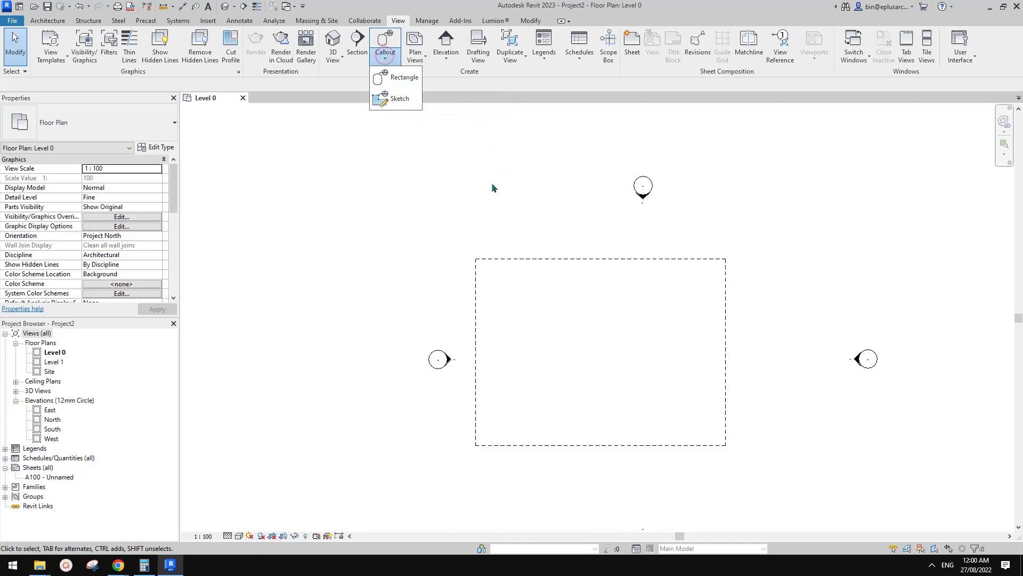
- Draw a horizontal wall segment across the Level 0 plan above the pergola area
middle_click_drag(513, 193, 510, 221)
key("w")
key("a")
key("Escape")
key("w")
key("a")
left_click(366, 239)
left_click(581, 239)
key("Escape")
scroll(421, 210, "up", 1)
- Place a window in the new wall with the Window (WN) tool
key("w")
key("n")
left_click(414, 249)
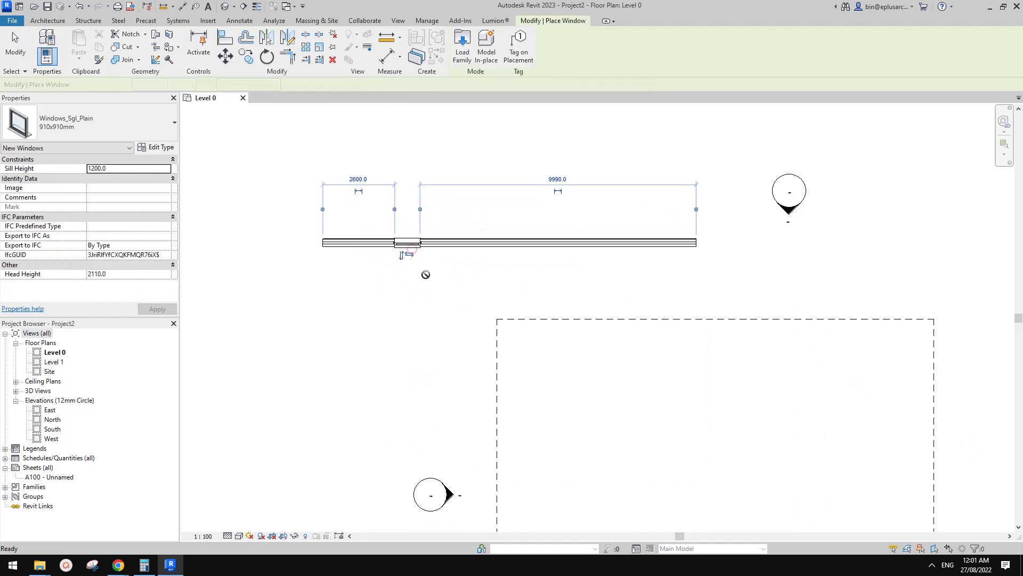
scroll(425, 270, "up", 3)
key("Escape")
key("Escape")
- Select the window and set its sill height to 1000
middle_click_drag(420, 245, 425, 245)
key("Tab")
left_click(407, 236)
key("Escape")
left_click(420, 241)
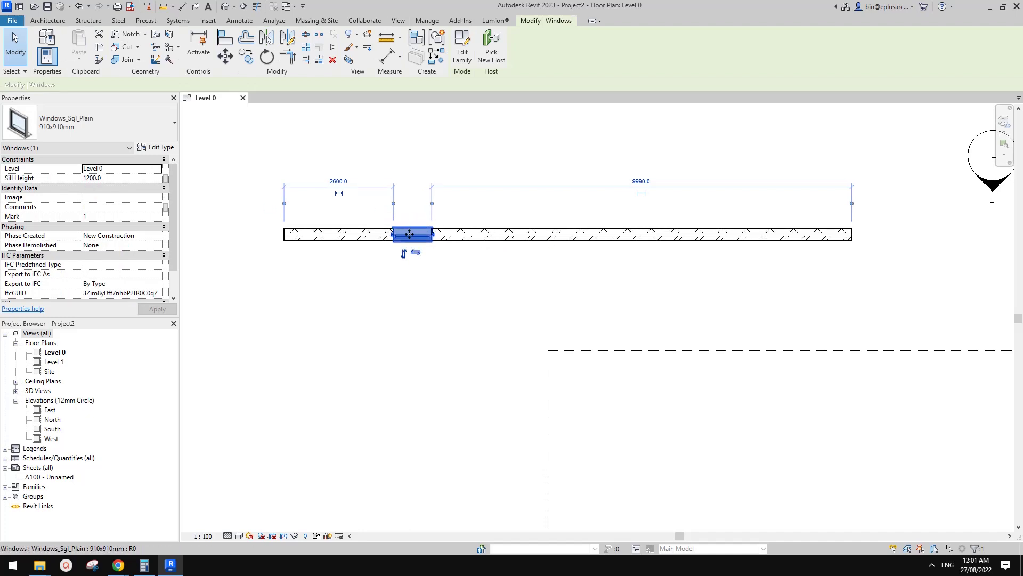
left_click(133, 176)
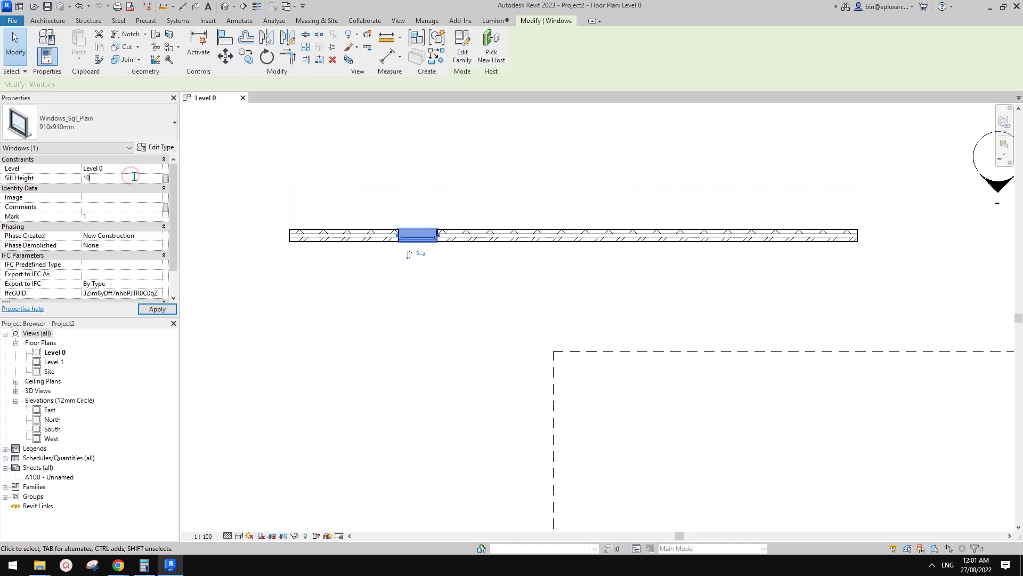
left_click(368, 171)
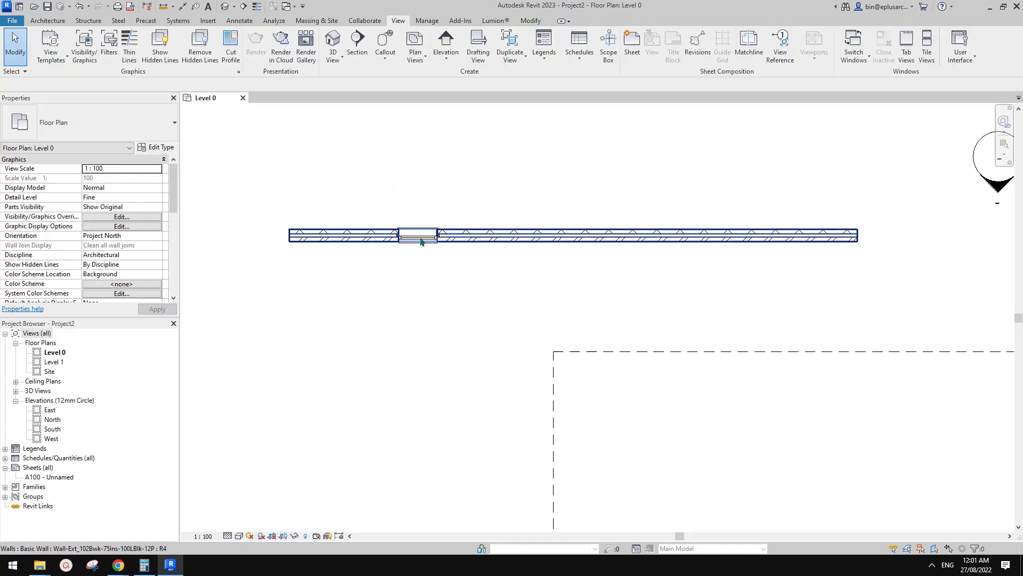
- Reselect the window and raise its sill height to 2000
left_click(431, 236)
key("Escape")
left_click(426, 230)
key("Escape")
left_click(421, 246)
left_click(121, 178)
type("2")
key("Return")
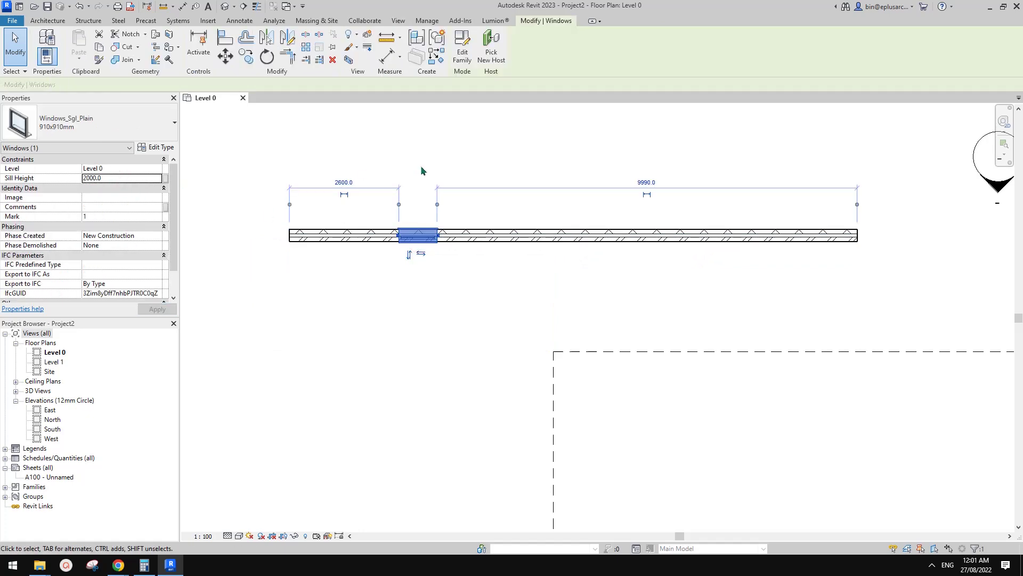
- Recheck the window's sill height, then inspect the wall in the default 3D view
left_click(440, 272)
left_click(414, 244)
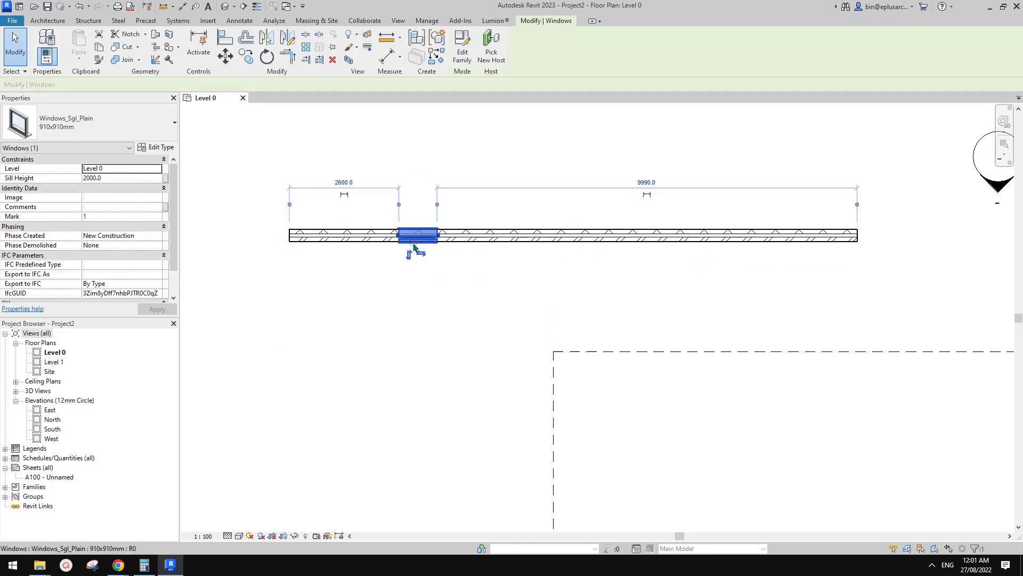
left_click(118, 179)
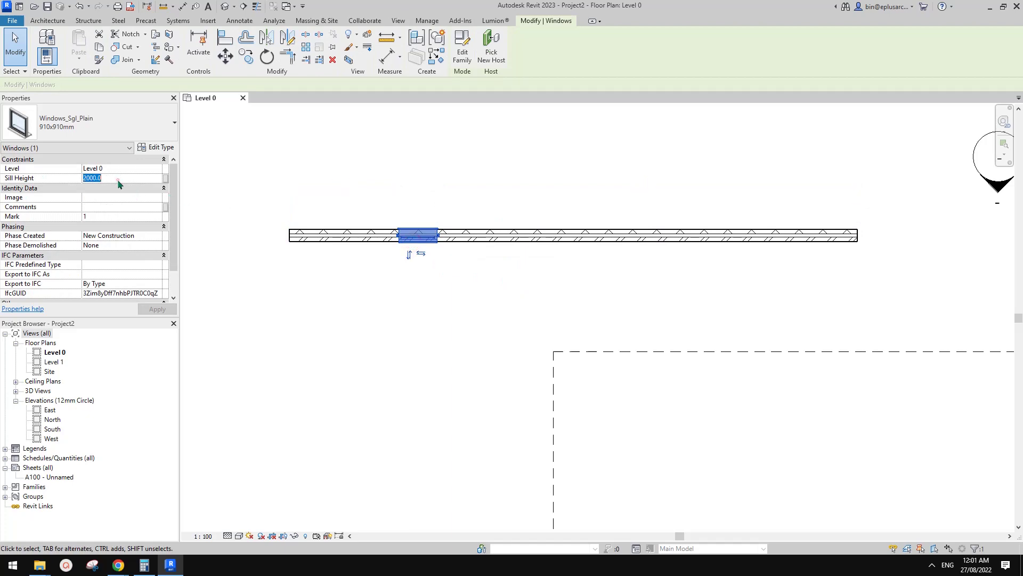
left_click(322, 154)
left_click(226, 9)
middle_click_drag(487, 238, 445, 221, "shift")
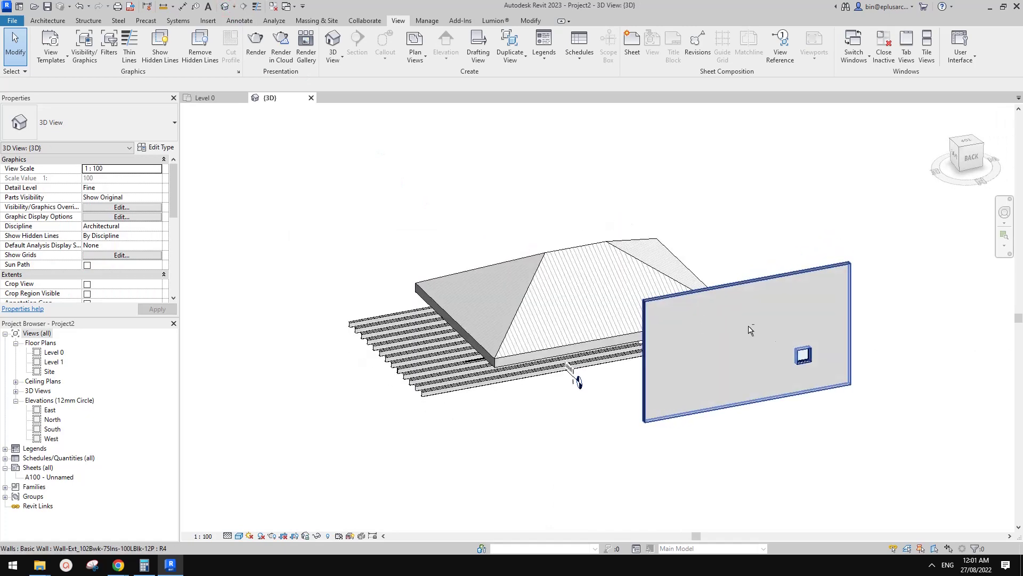
scroll(793, 345, "up", 3)
- Set the window's sill height to 3000 in 3D and return to the Level 0 plan
left_click(818, 366)
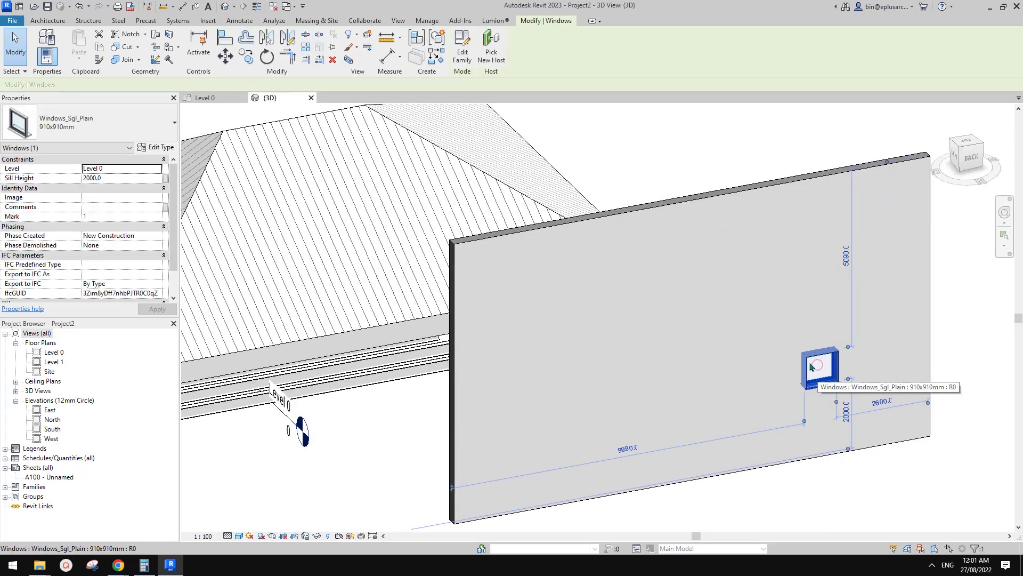
left_click(116, 180)
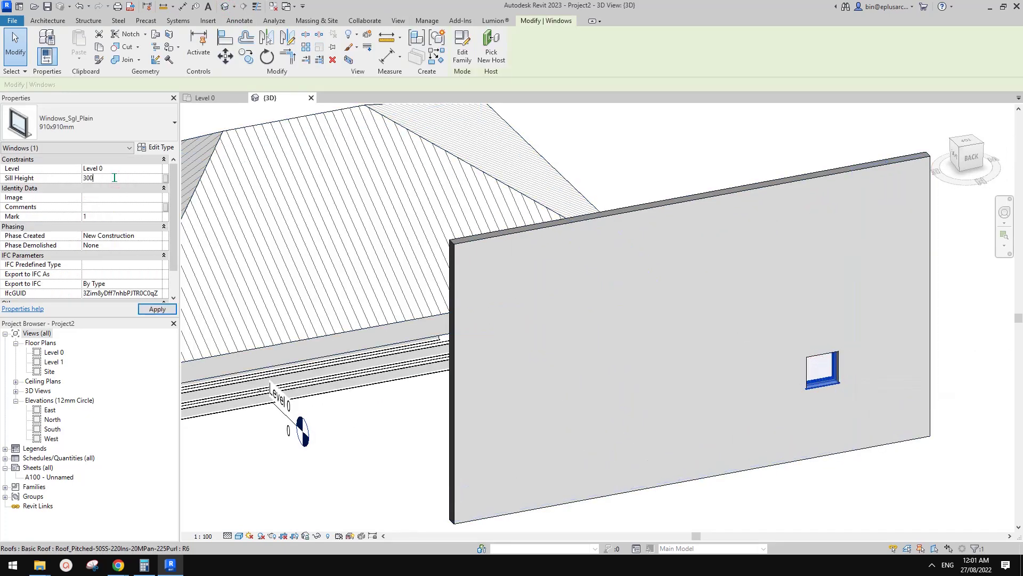
key("Return")
key("Escape")
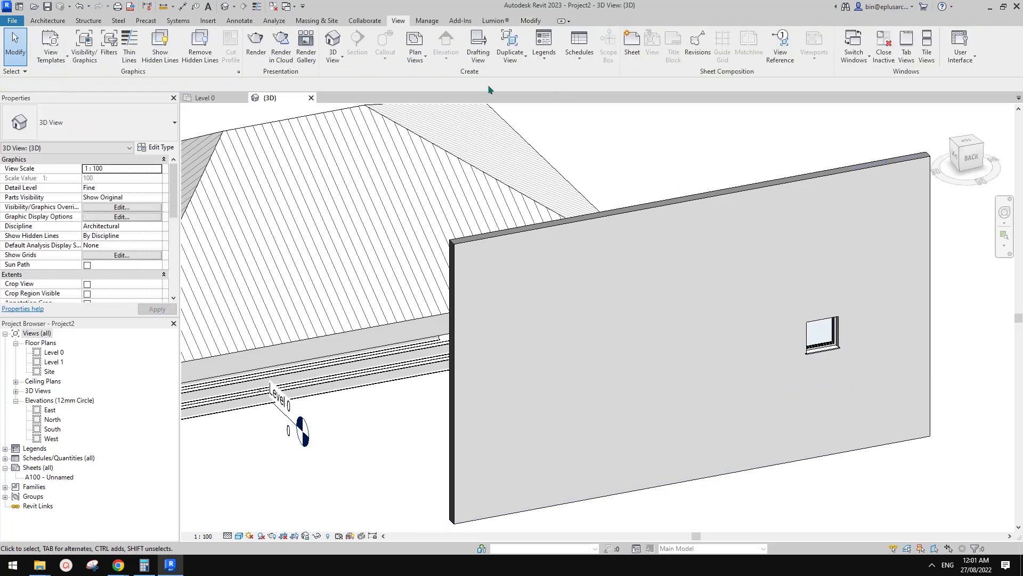
left_click(311, 97)
left_click_drag(372, 207, 419, 243)
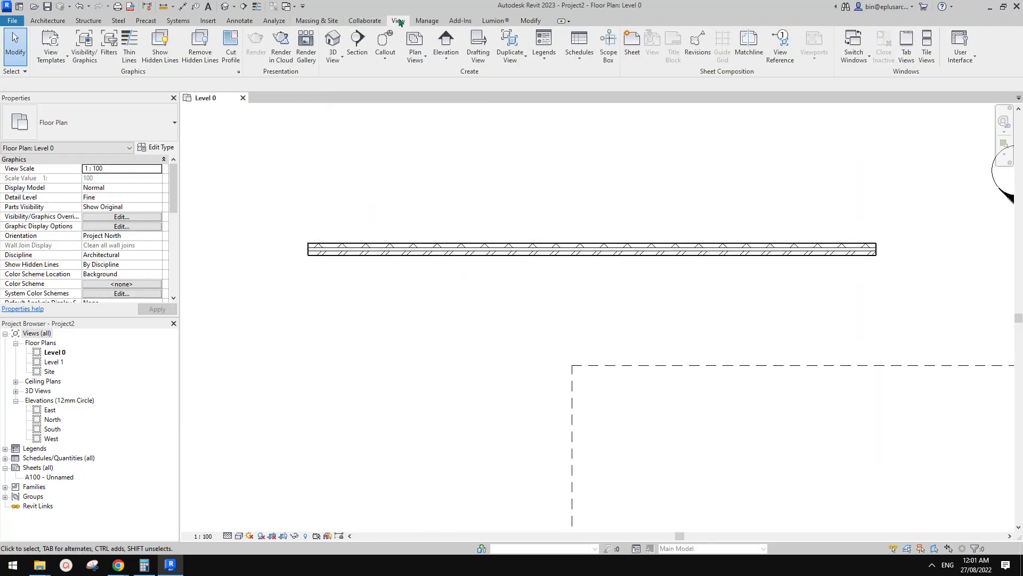
- Start a Plan Region and draw a rectangular boundary around the window
left_click(415, 60)
left_click(438, 141)
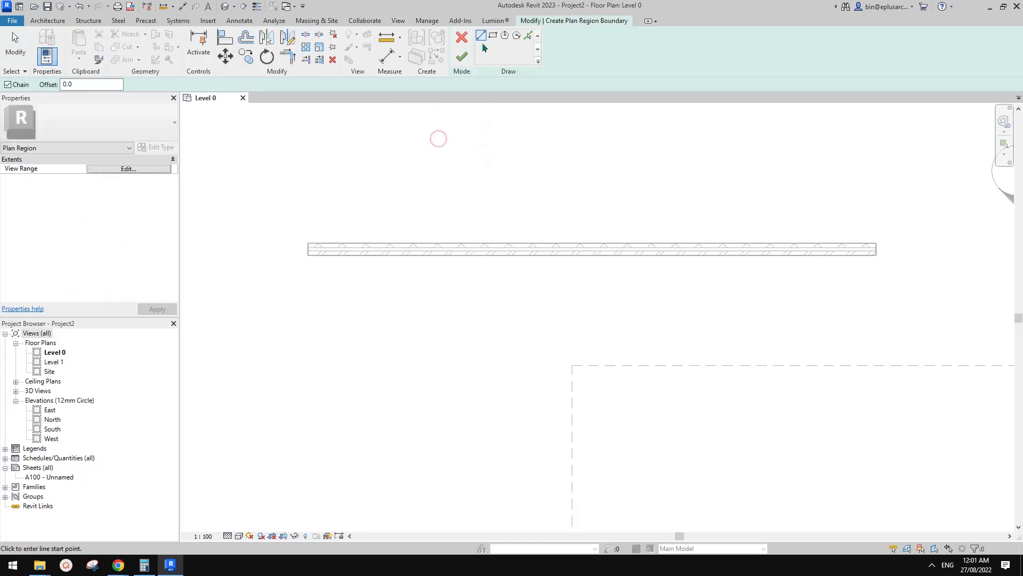
left_click(493, 35)
left_click(370, 229)
left_click(480, 270)
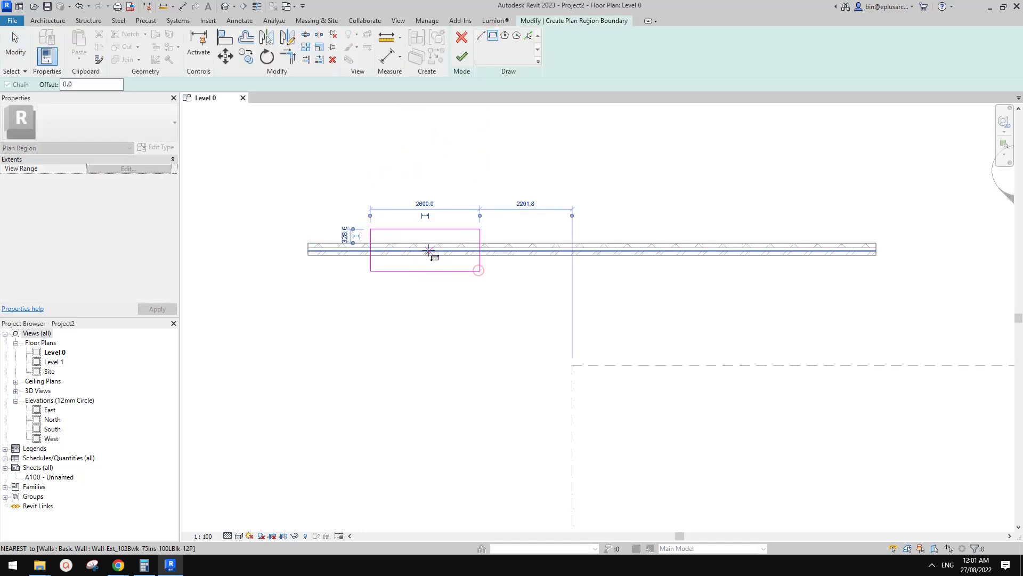
key("Escape")
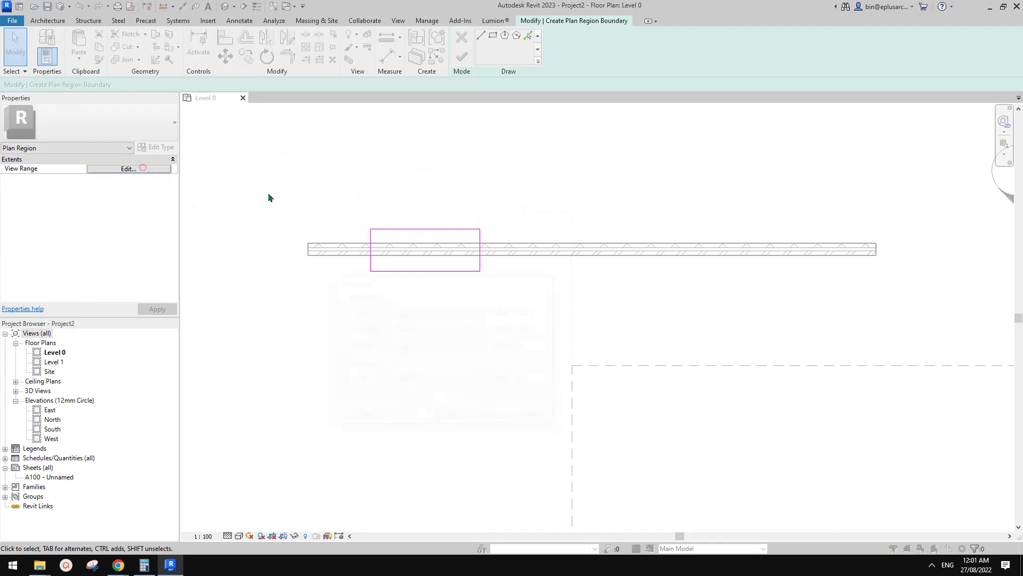
- Finish the plan region with a view range of top 3200 and cut plane 3199
left_click(129, 168)
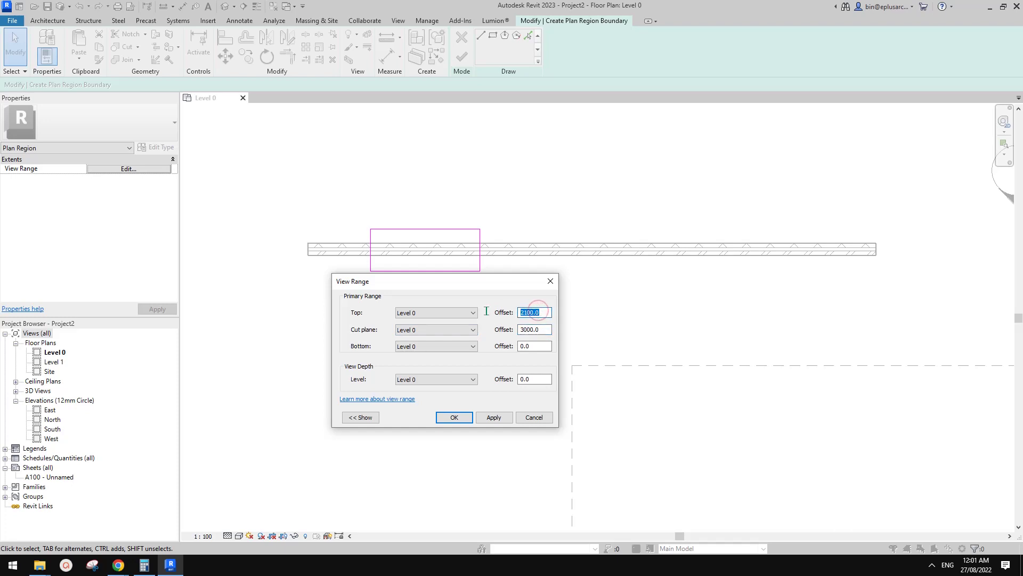
left_click(455, 416)
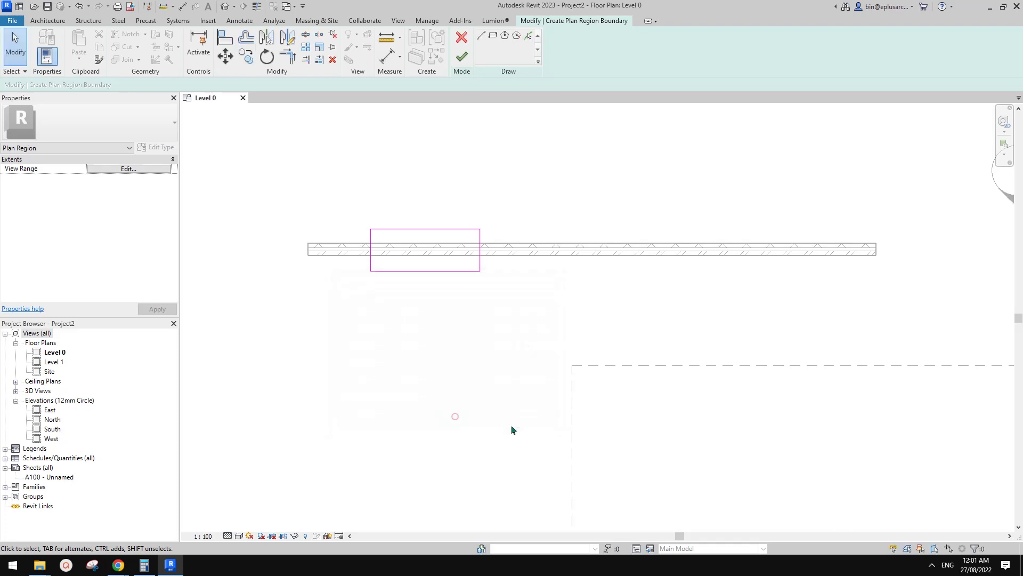
left_click(462, 56)
left_click(516, 214)
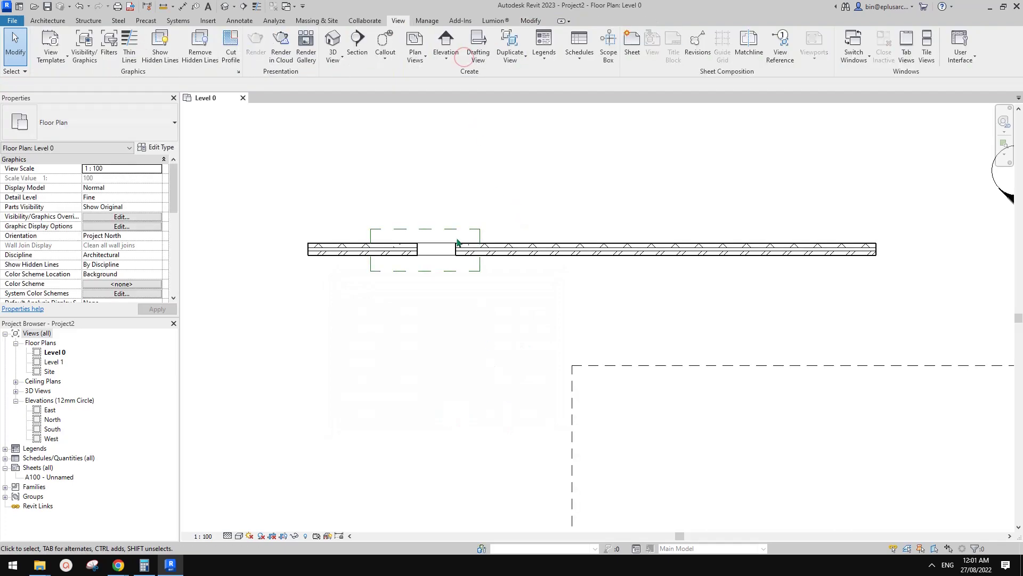
left_click(452, 244)
key("Escape")
left_click(449, 230)
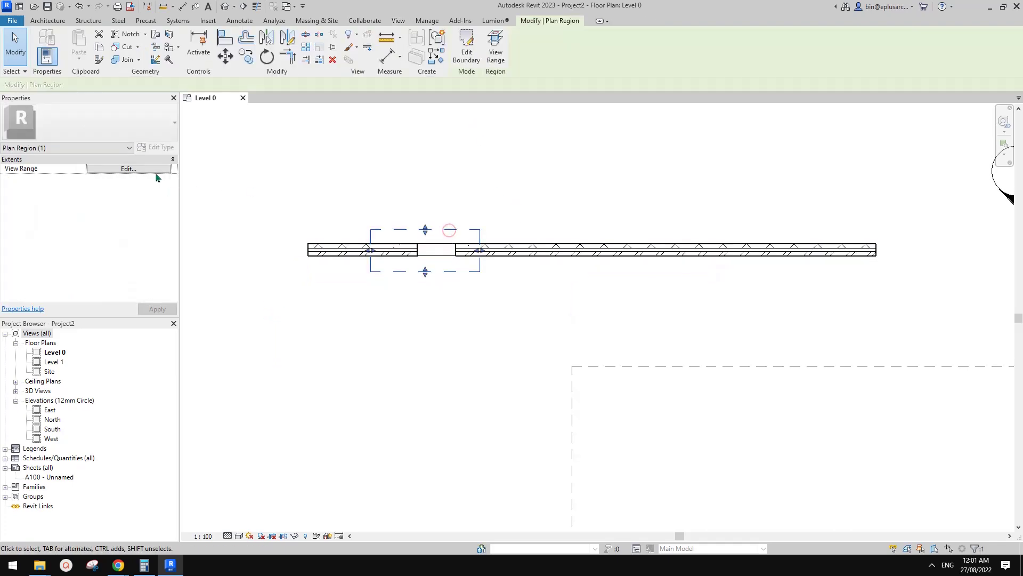
left_click(150, 168)
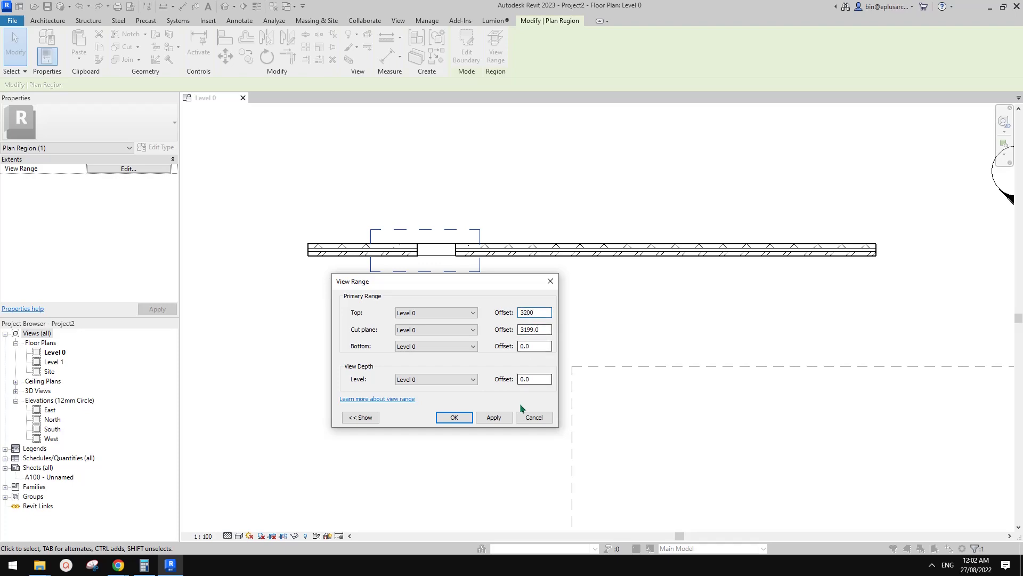
left_click(454, 417)
left_click(510, 324)
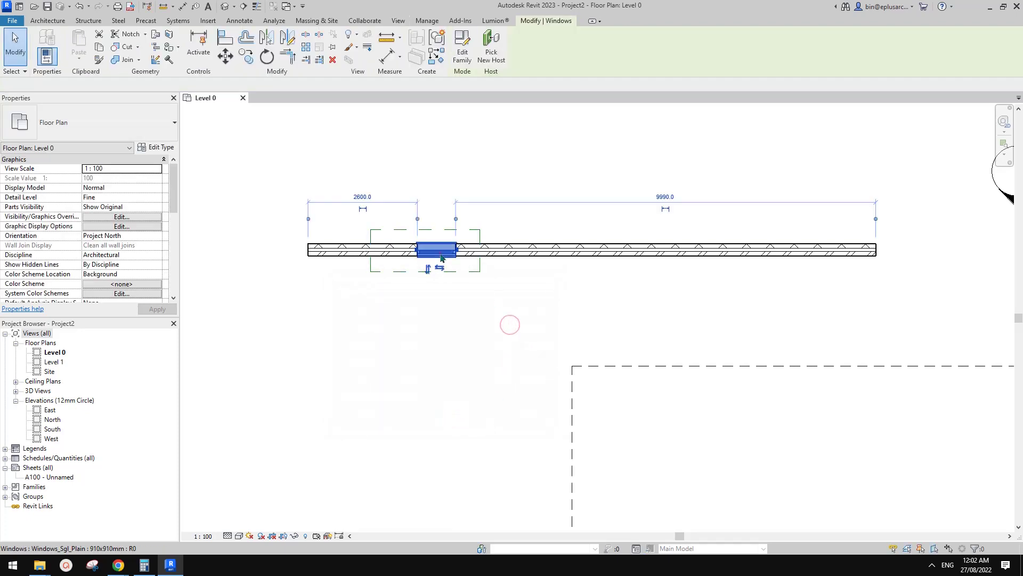
- Move the plan region left along the wall and pull its left edge toward the window
left_click(441, 256)
middle_click_drag(495, 271, 463, 272)
left_click(463, 272)
left_click_drag(447, 266, 391, 266)
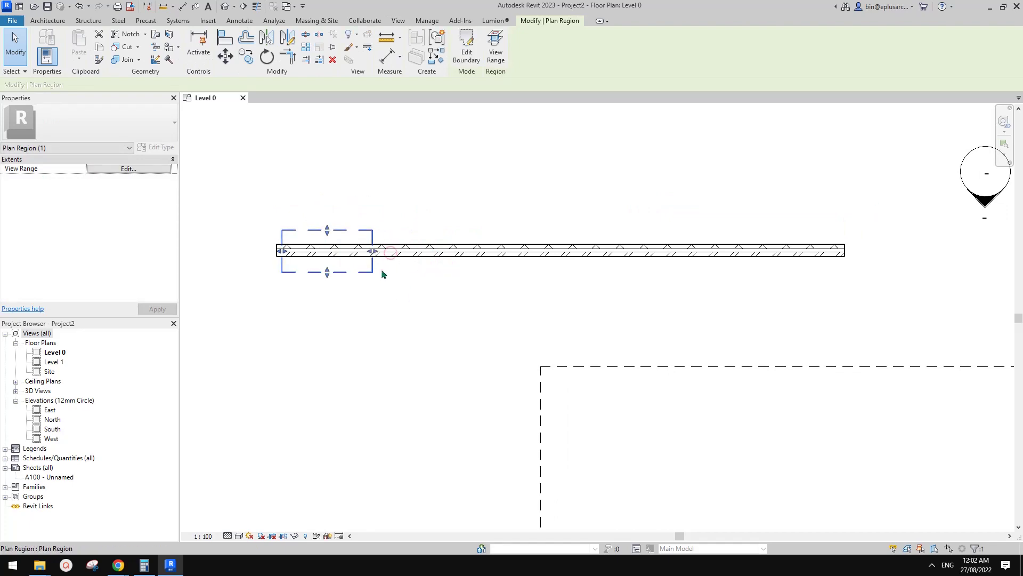
left_click(475, 285)
left_click(318, 231)
left_click_drag(282, 251, 362, 251)
left_click(424, 307)
scroll(590, 351, "down", 2)
- Copy the plan region over to the pergola beams
scroll(343, 285, "down", 3)
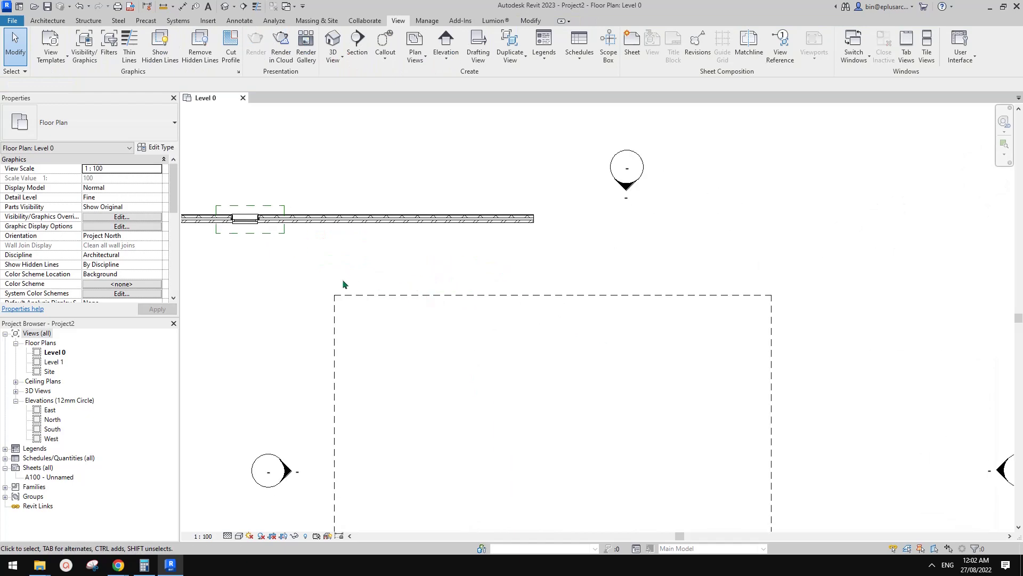
left_click(369, 223)
key("c")
left_click(367, 226)
middle_click_drag(605, 279, 577, 241)
scroll(613, 266, "down", 2)
left_click(671, 275)
key("Escape")
key("Escape")
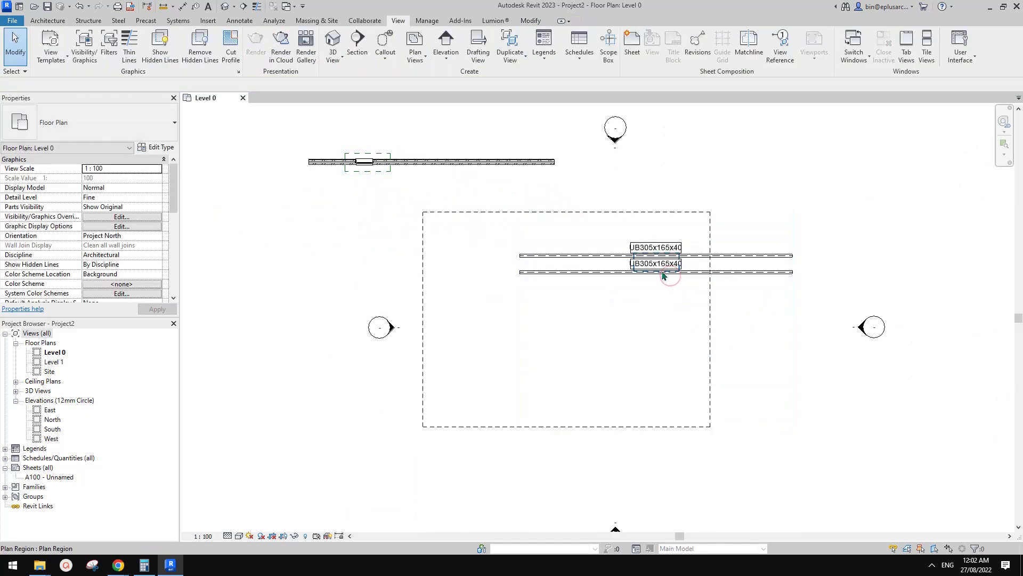
- Stretch the copied region over all the beams and shift it right over their ends
left_click(681, 266)
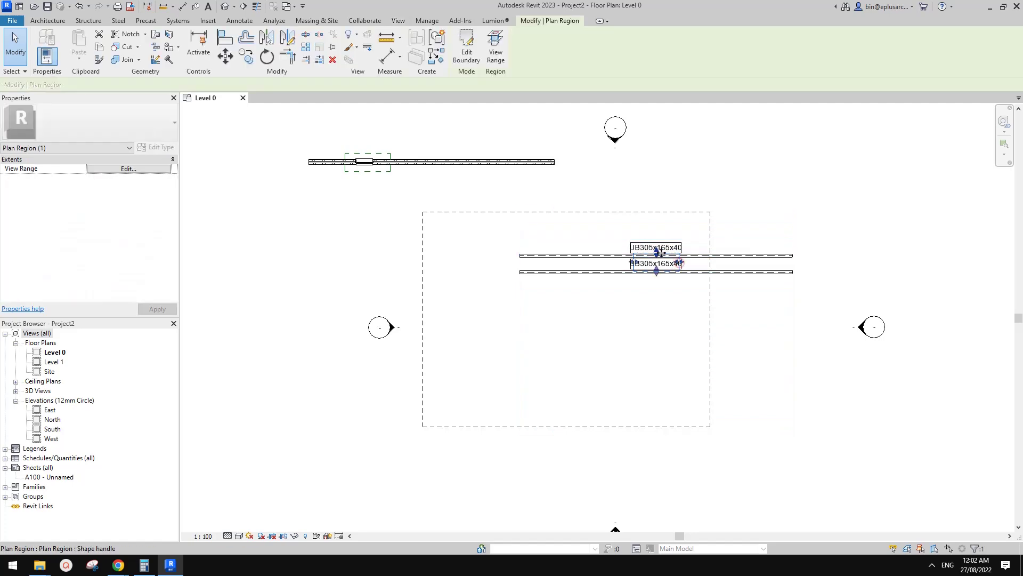
left_click_drag(657, 251, 656, 198)
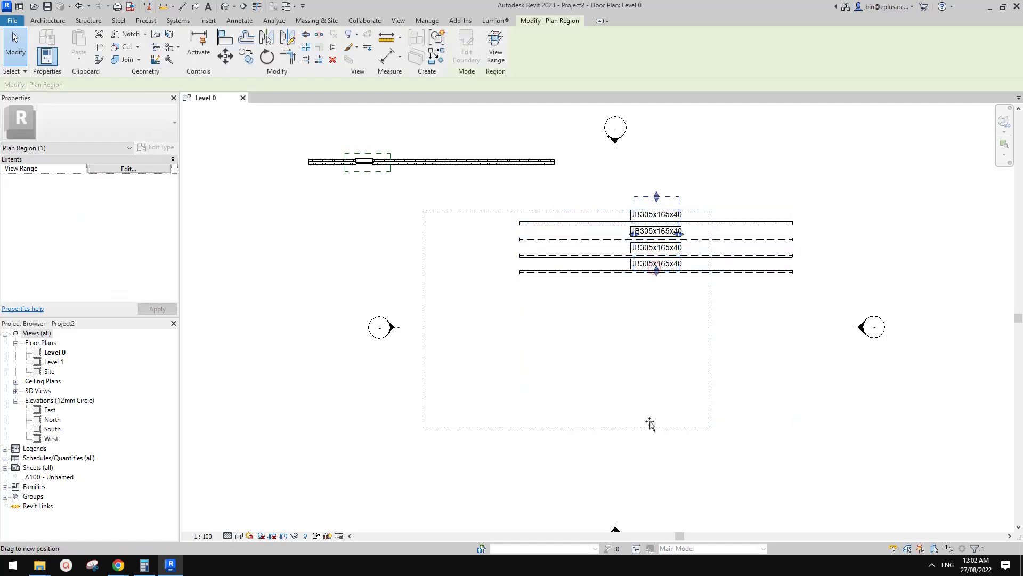
left_click_drag(649, 423, 652, 427)
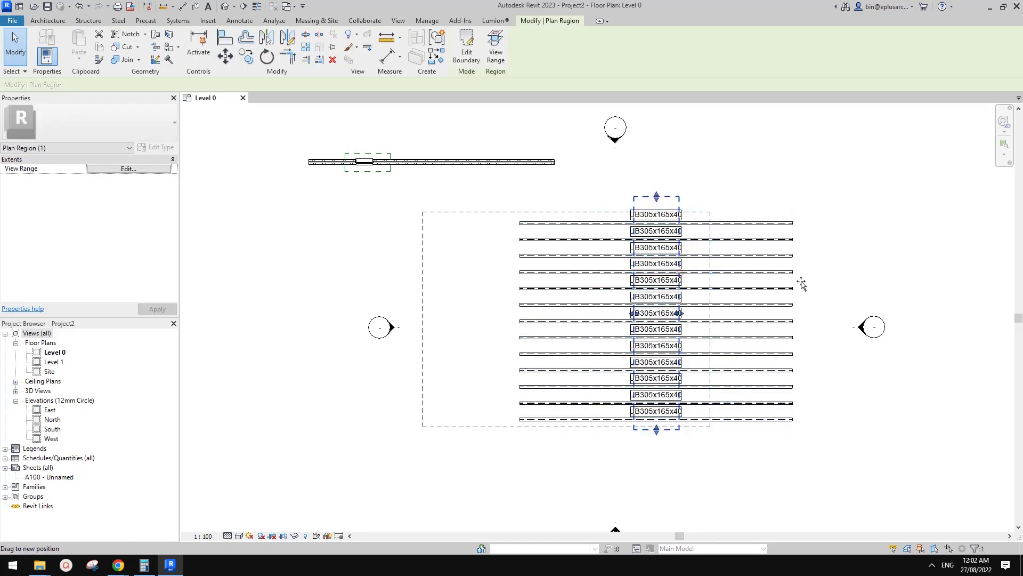
left_click_drag(680, 273, 773, 281)
scroll(773, 260, "up", 1)
middle_click_drag(767, 274, 725, 280)
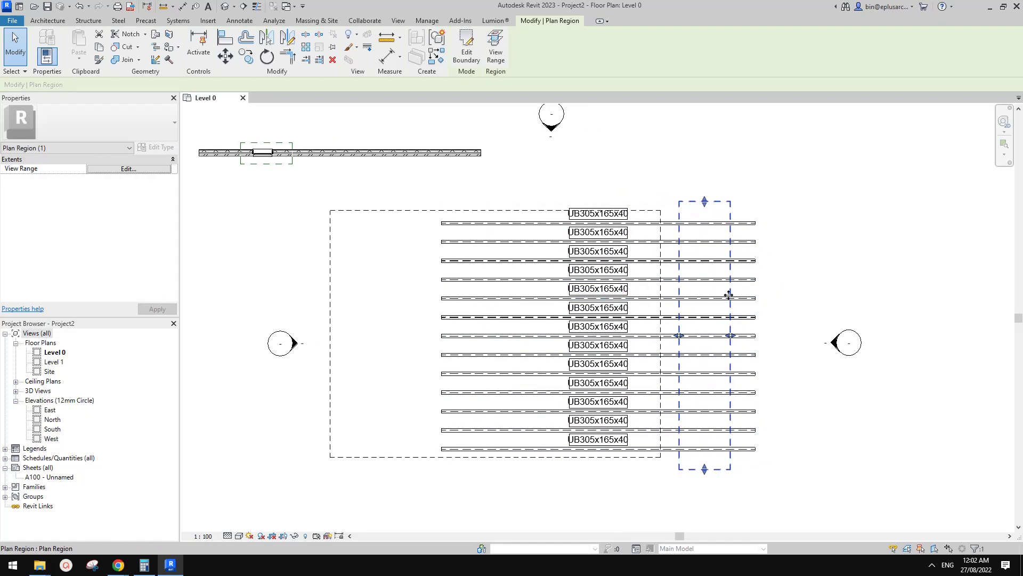
left_click_drag(806, 289, 809, 288)
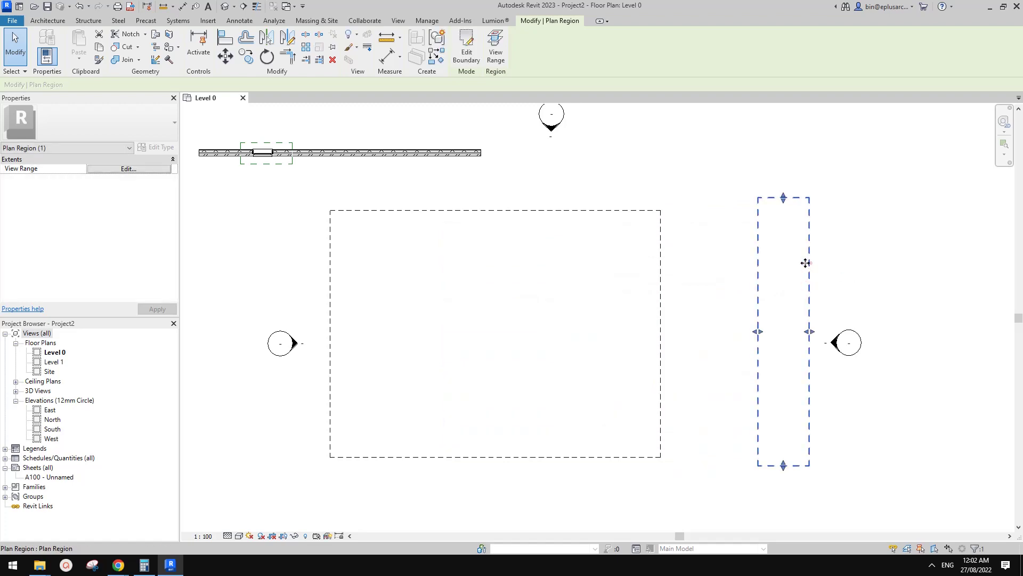
left_click(893, 319)
middle_click_drag(388, 363, 413, 347)
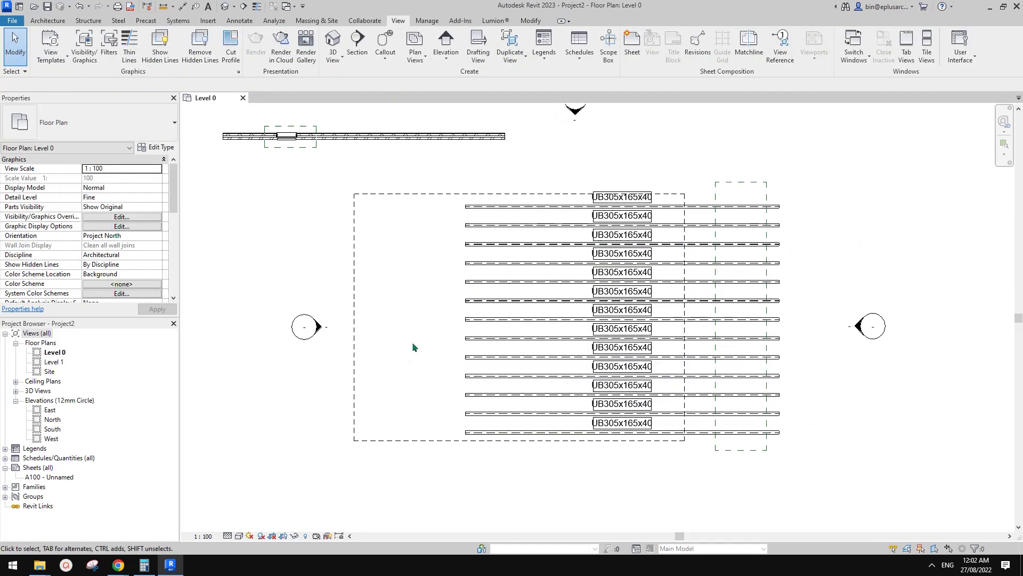
- Bring up the Google Docs notes listing four options for showing pergola beams in plan
mouse_move(118, 564)
left_click(168, 517)
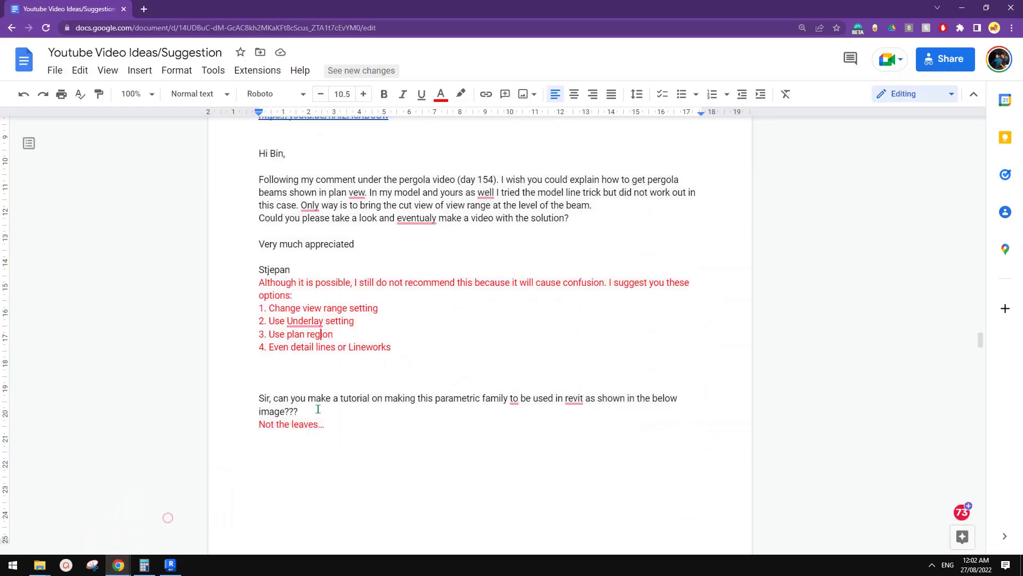
mouse_move(298, 321)
- Back in the Level 0 plan, select the whole pergola beam system
left_click(170, 566)
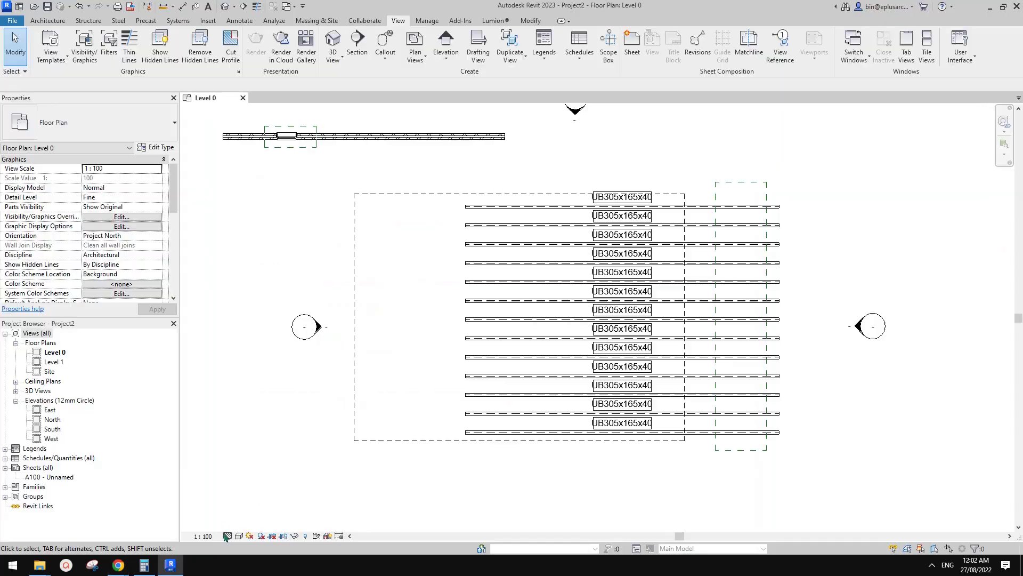
left_click(717, 178)
middle_click_drag(761, 184, 756, 187)
left_click(757, 186)
left_click(662, 197)
left_click(655, 198)
left_click(646, 201)
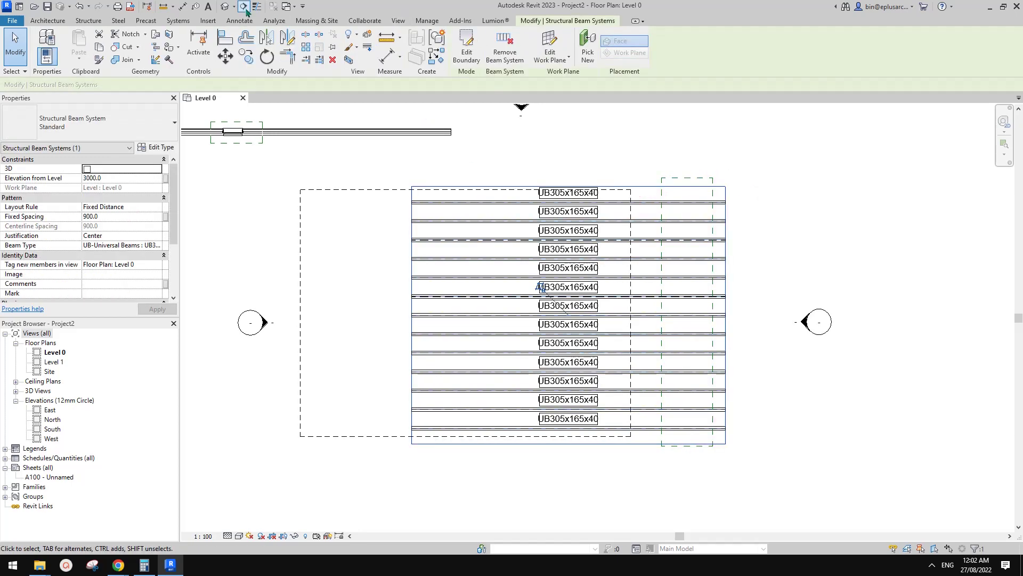
- Open the default 3D view, orbit to the front, and select a single pergola beam
left_click(224, 7)
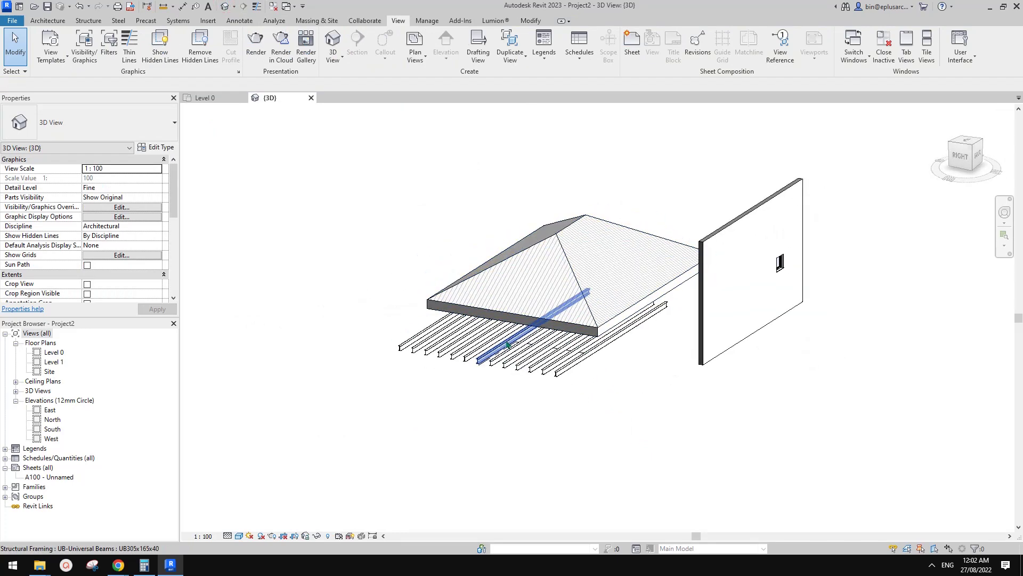
middle_click_drag(505, 344, 542, 201, "shift")
left_click(658, 341)
left_click(618, 349)
middle_click_drag(604, 228, 611, 192)
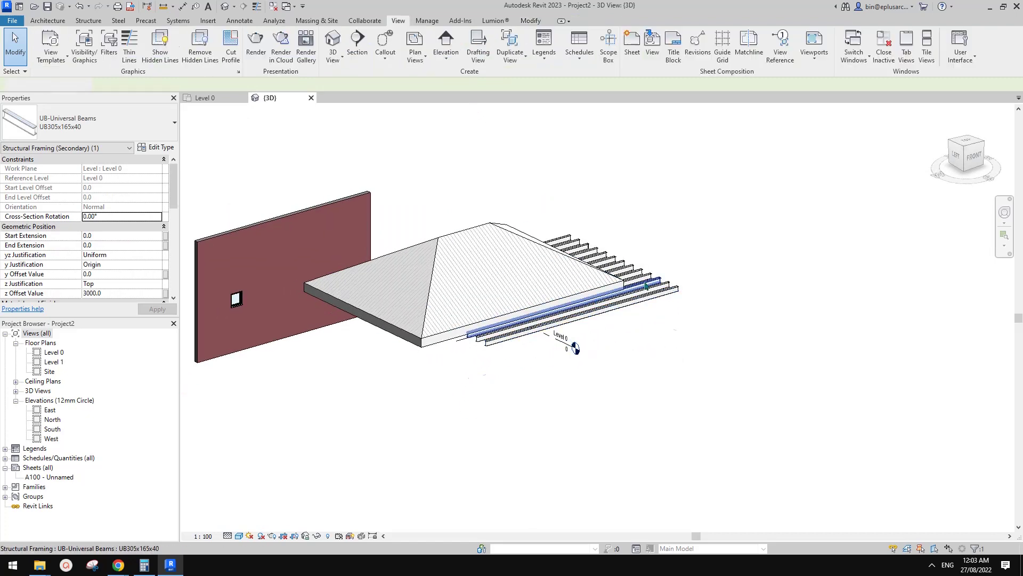
key("Escape")
left_click(653, 282)
middle_click_drag(654, 282, 636, 312, "shift")
scroll(636, 311, "down", 2)
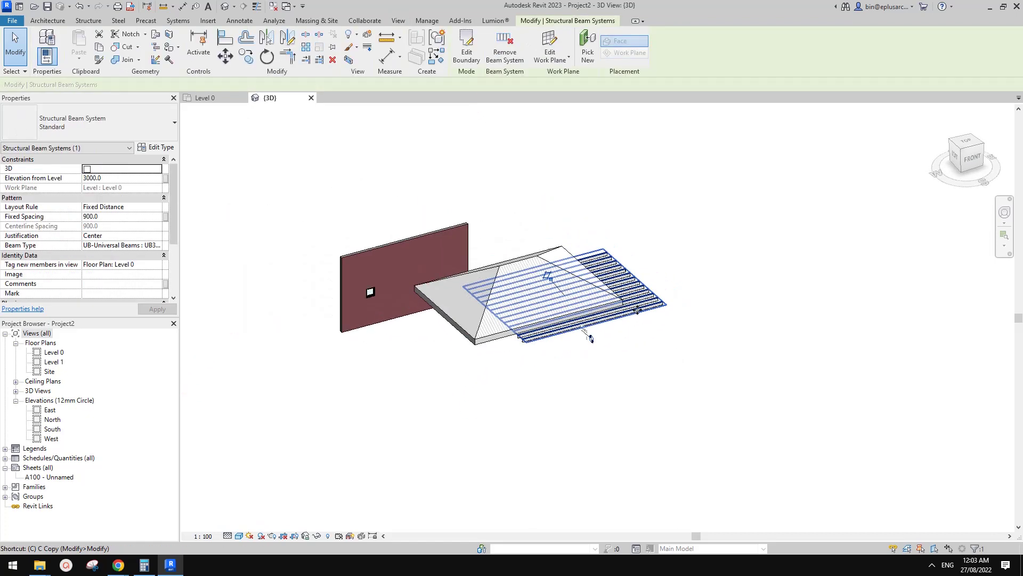
key("Escape")
scroll(647, 305, "up", 2)
left_click(650, 304)
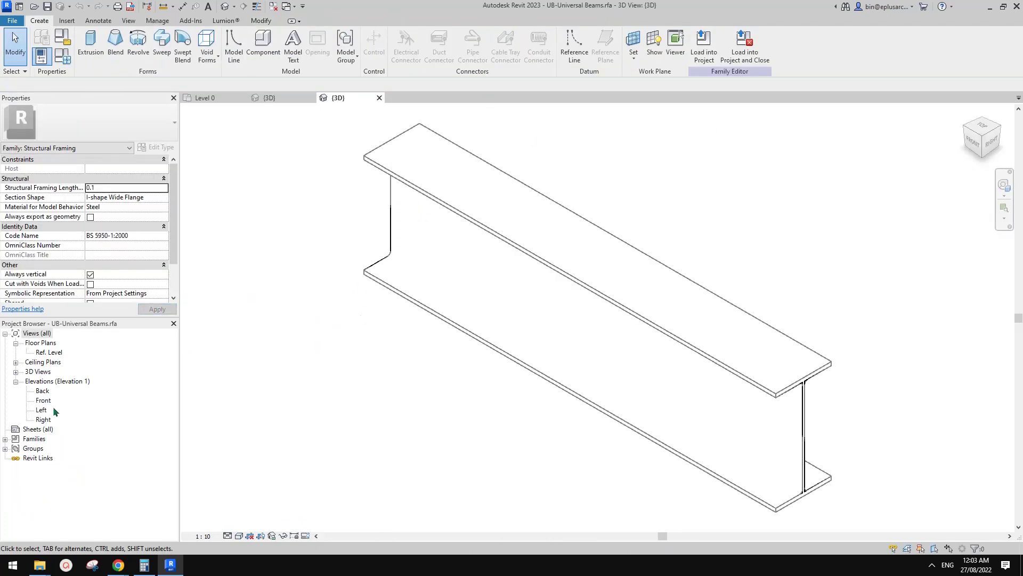
- In the Left elevation, draw a vertical line from the beam section centre downward
double_click(43, 400)
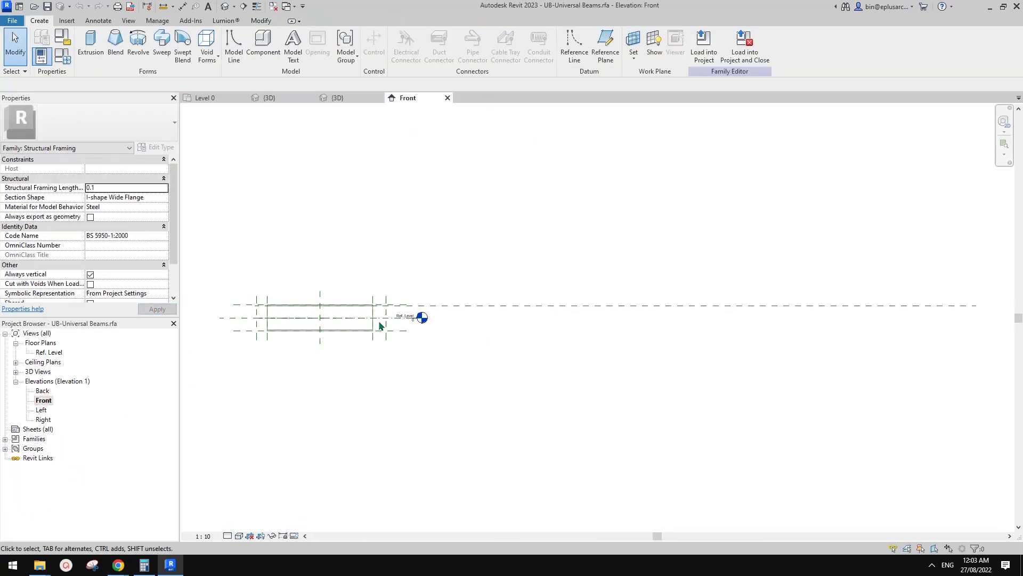
double_click(41, 411)
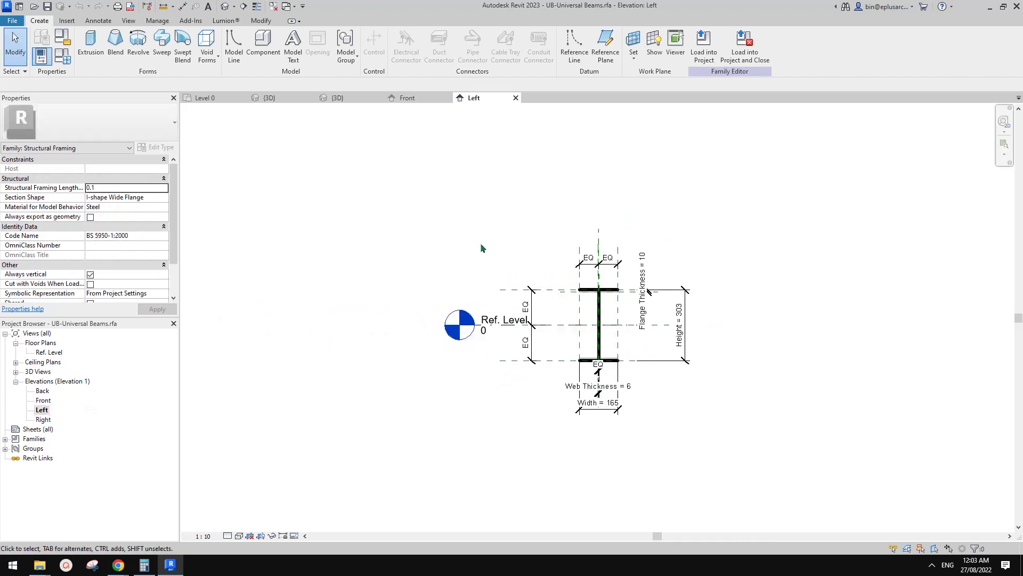
key("l")
key("i")
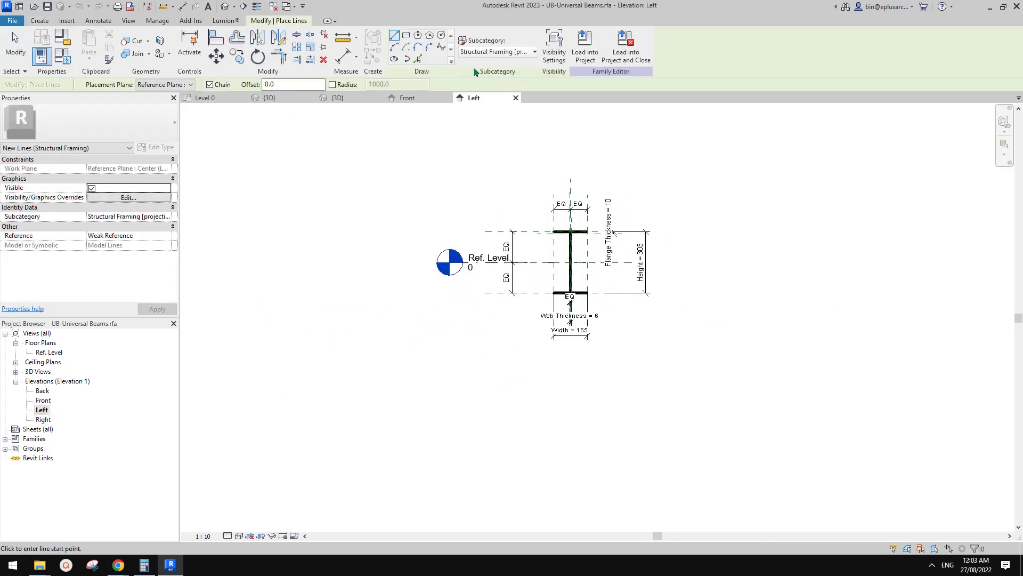
scroll(566, 241, "down", 2)
left_click(569, 254)
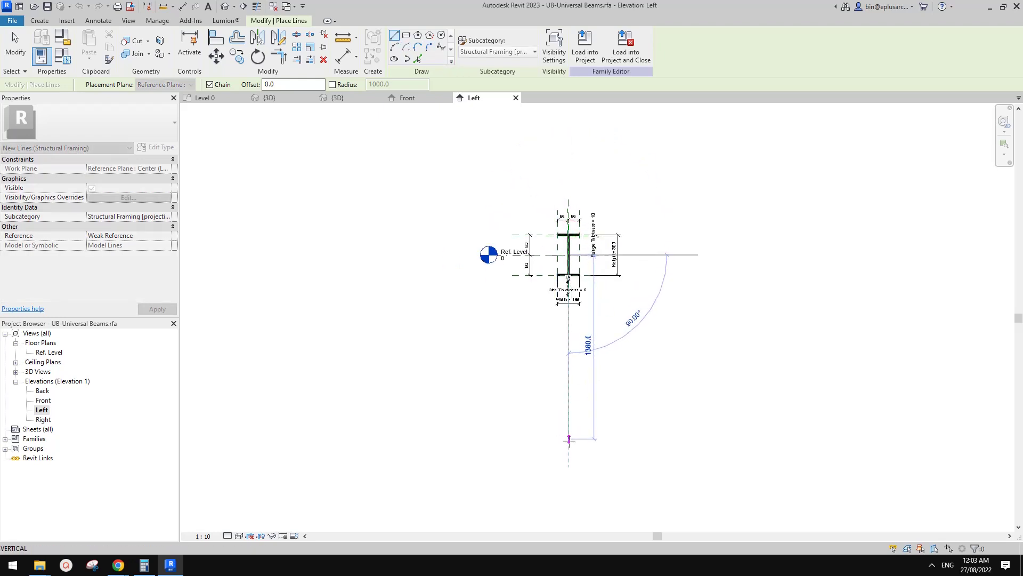
scroll(568, 463, "down", 2)
middle_click_drag(569, 463, 560, 305)
left_click(561, 370)
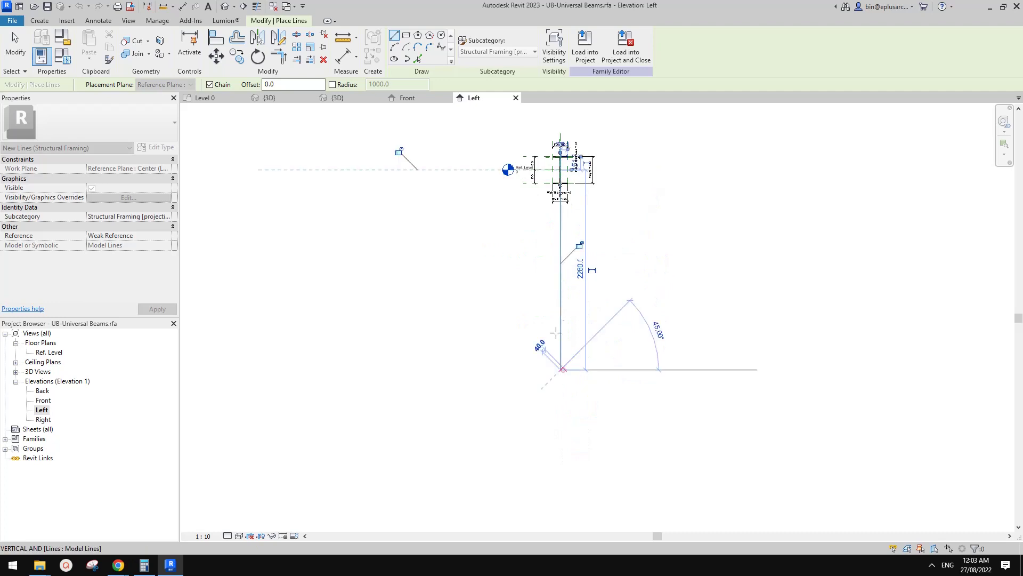
key("Escape")
- Draw a second vertical line from the beam centre upward, then load the family into the project
middle_click_drag(560, 177, 558, 292)
left_click(559, 284)
scroll(558, 252, "down", 2)
middle_click_drag(559, 251, 557, 291)
left_click(558, 175)
key("Escape")
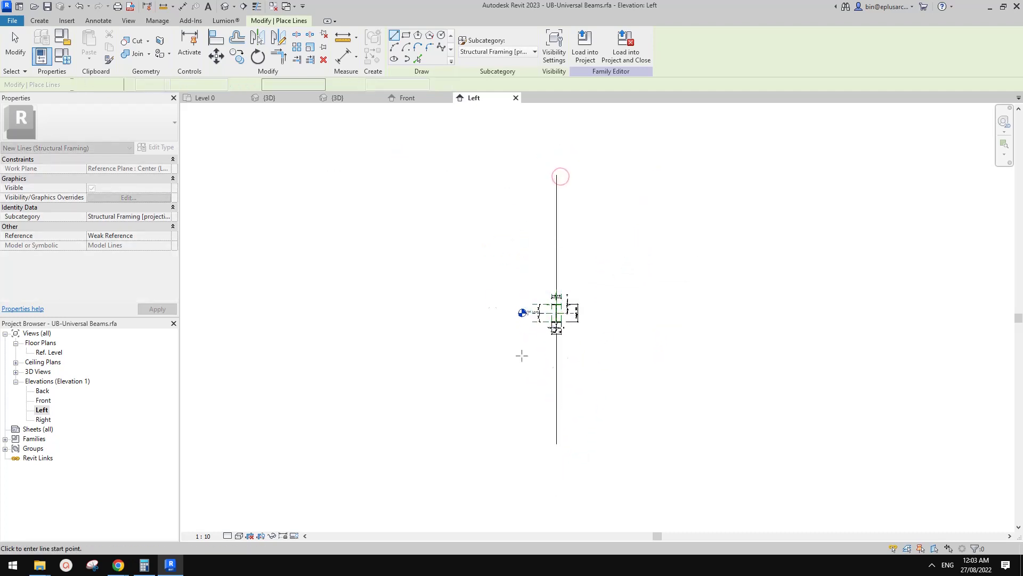
key("Escape")
key("Escape")
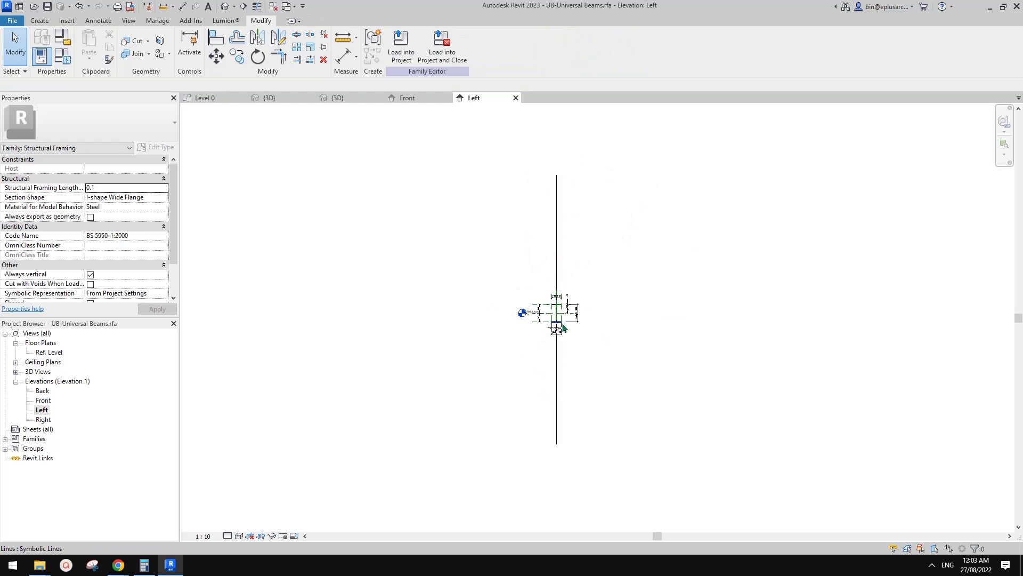
left_click(403, 46)
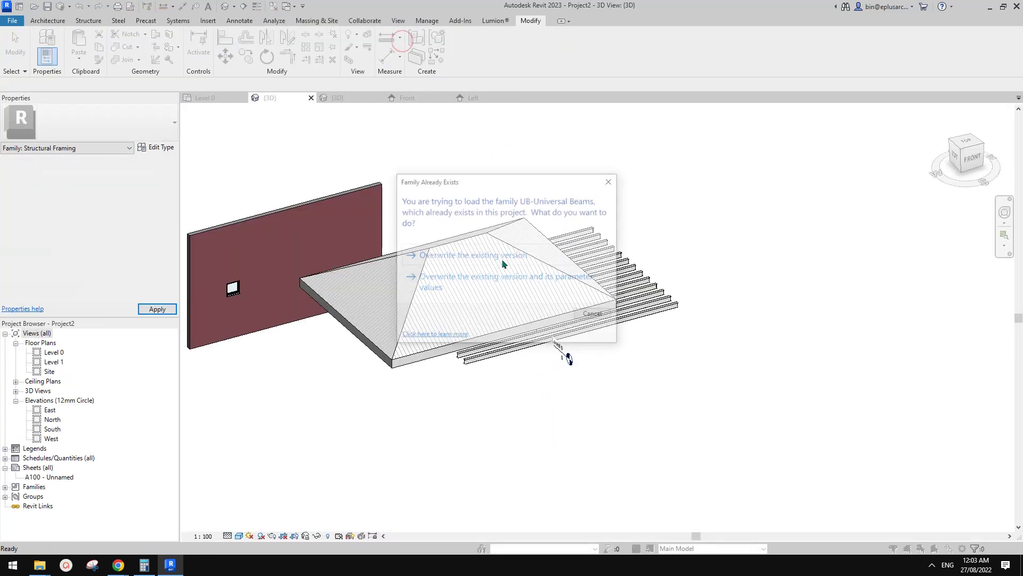
- Overwrite the existing beam family version and inspect the updated pergola beams in 3D
left_click(486, 254)
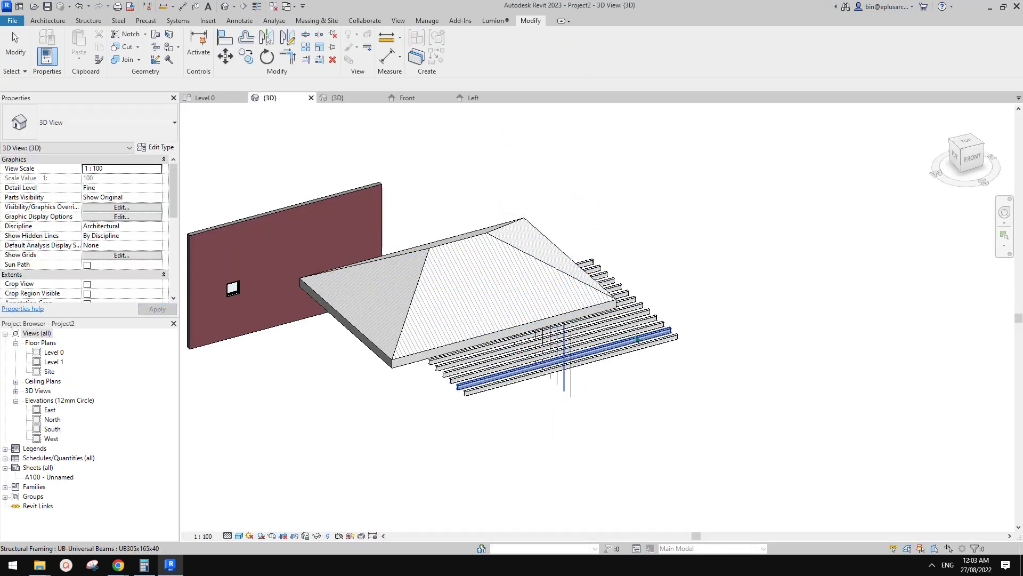
left_click(635, 334)
middle_click_drag(642, 365, 660, 304, "shift")
scroll(618, 351, "up", 2)
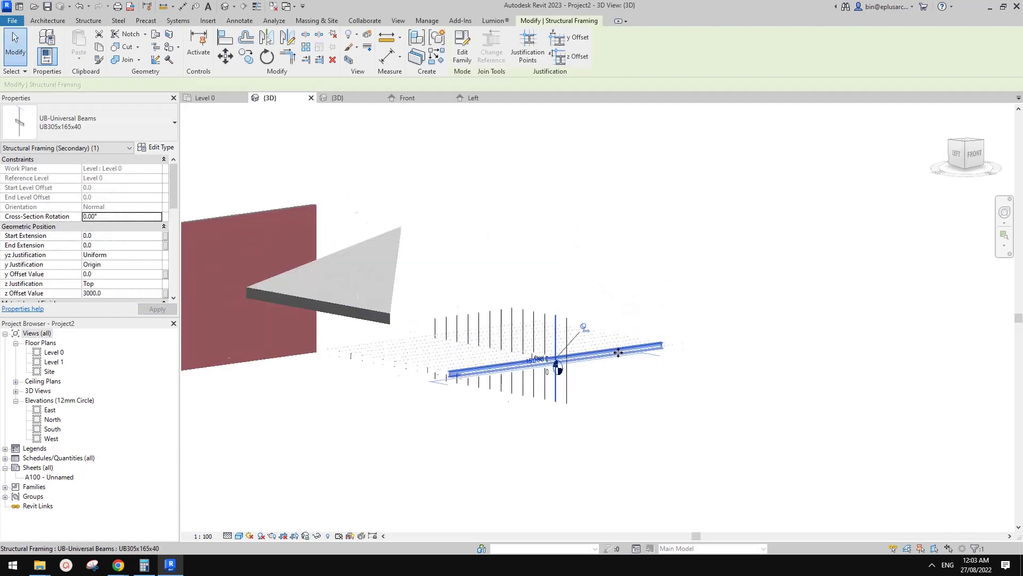
key("Escape")
left_click(625, 355)
left_click(625, 359)
middle_click_drag(625, 359, 586, 293, "shift")
scroll(581, 365, "down", 4)
- Draw one new UB305x165x40 beam on Level 0 with the BM beam tool
key("c")
key("b")
key("m")
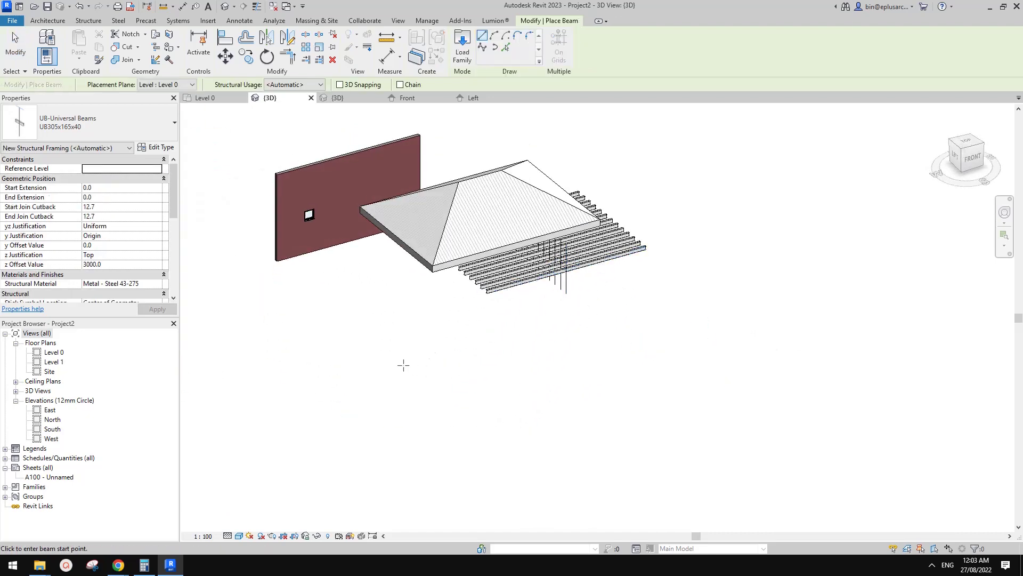
left_click(368, 404)
left_click(655, 329)
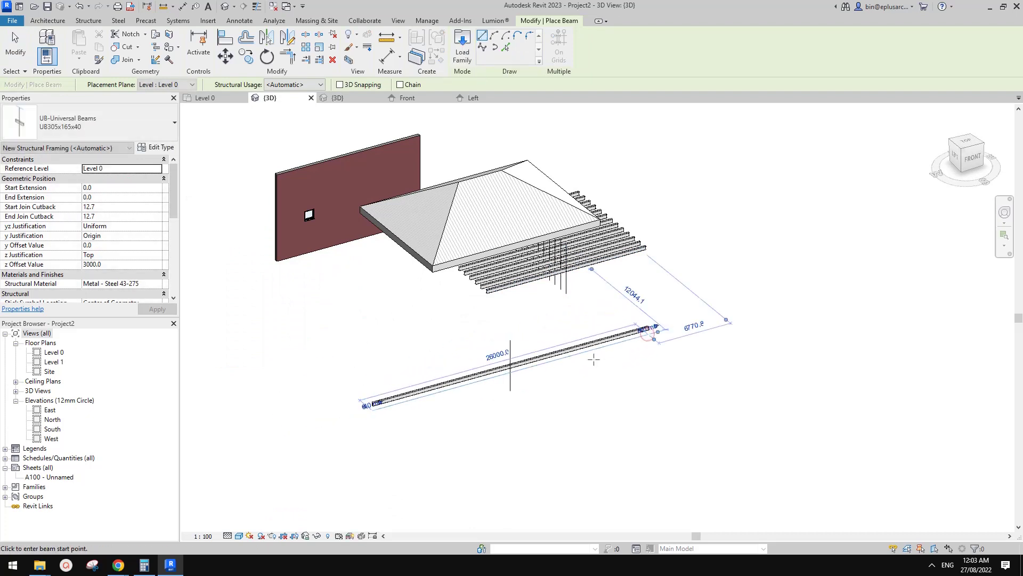
key("Escape")
- Orbit and zoom to view the new beam from an angled front-right view
left_click(534, 355)
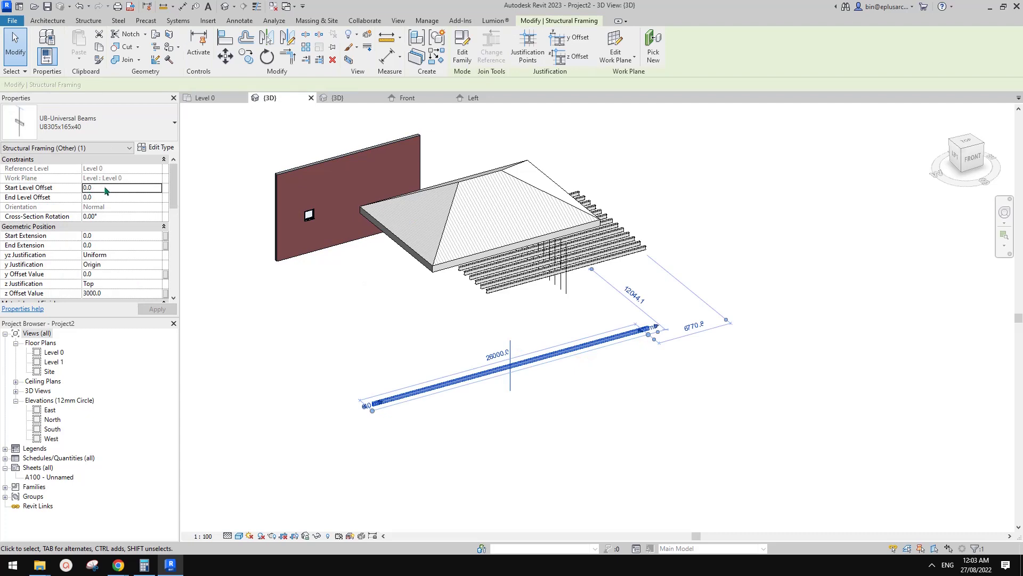
left_click_drag(548, 323, 545, 309, "shift")
middle_click_drag(546, 309, 505, 281, "shift")
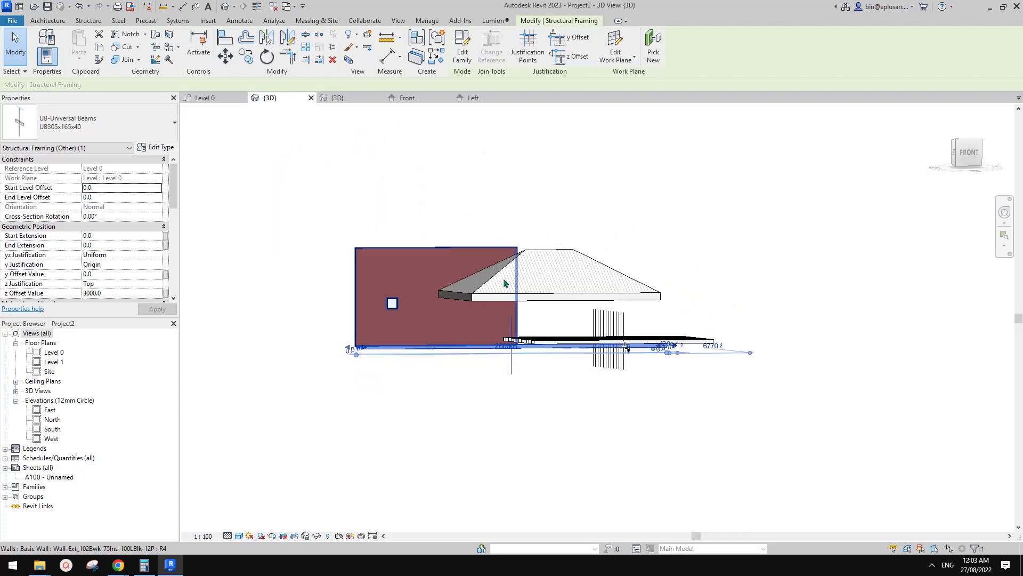
left_click(596, 372)
middle_click_drag(597, 376, 532, 380, "shift")
scroll(532, 379, "up", 6)
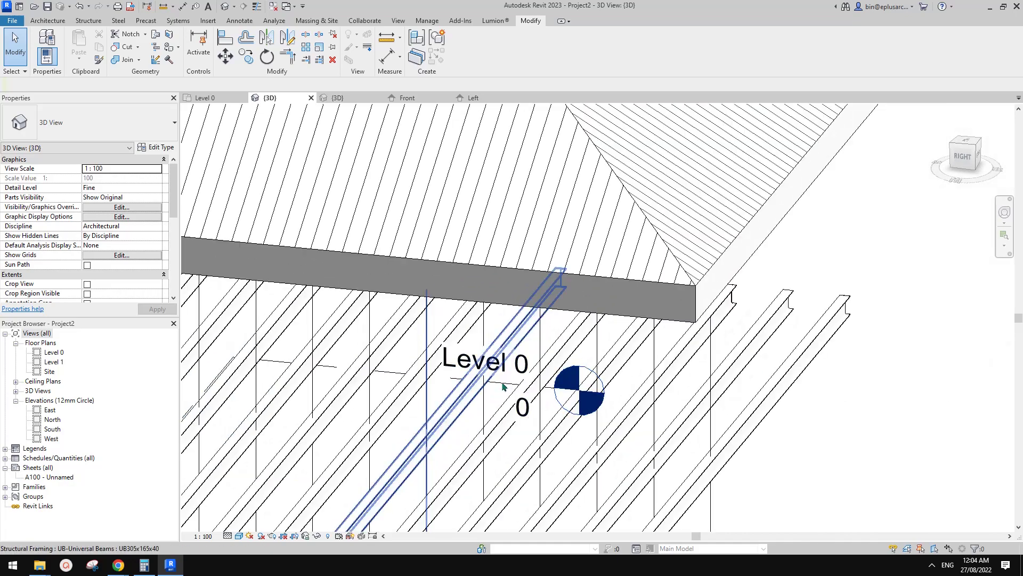
left_click(503, 385)
right_click(503, 383)
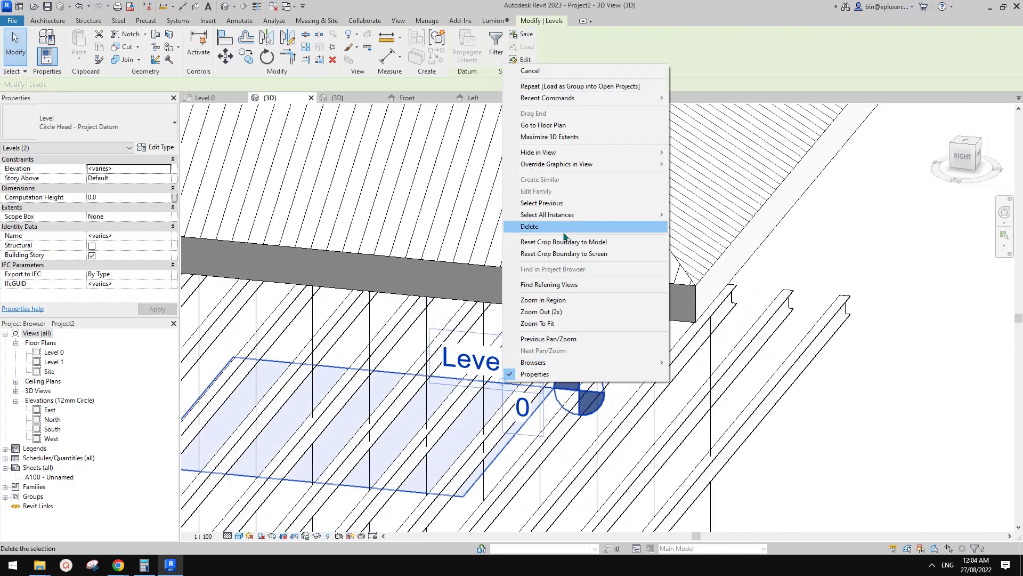
left_click(578, 138)
left_click(774, 354)
scroll(653, 323, "down", 6)
middle_click_drag(590, 321, 832, 278, "shift")
scroll(483, 292, "up", 2)
scroll(481, 292, "up", 4)
middle_click_drag(481, 291, 757, 320, "shift")
left_click(750, 325)
scroll(711, 332, "down", 2)
left_click(957, 153)
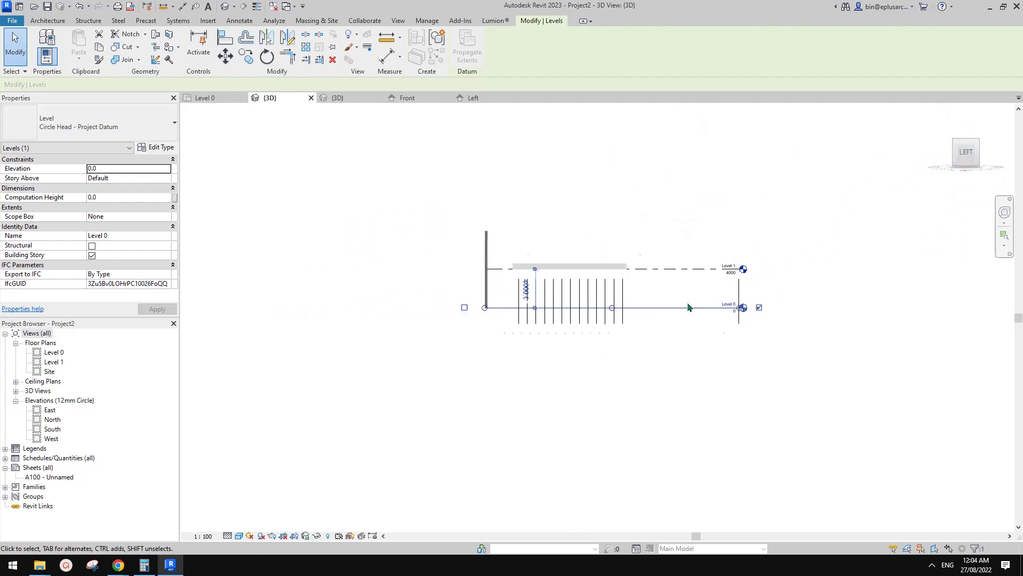
scroll(616, 307, "up", 3)
left_click(655, 284)
left_click(694, 255)
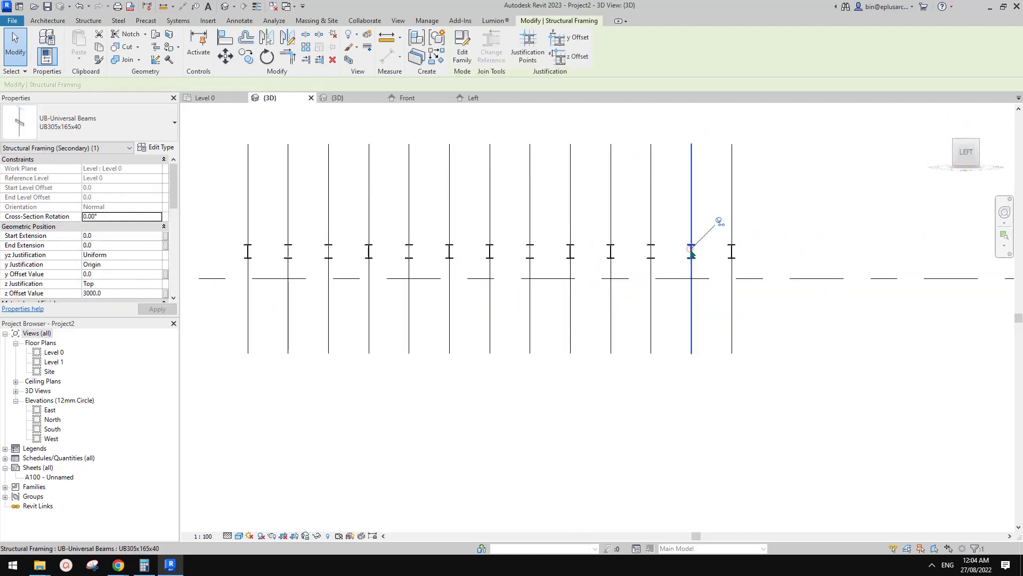
scroll(671, 251, "down", 1)
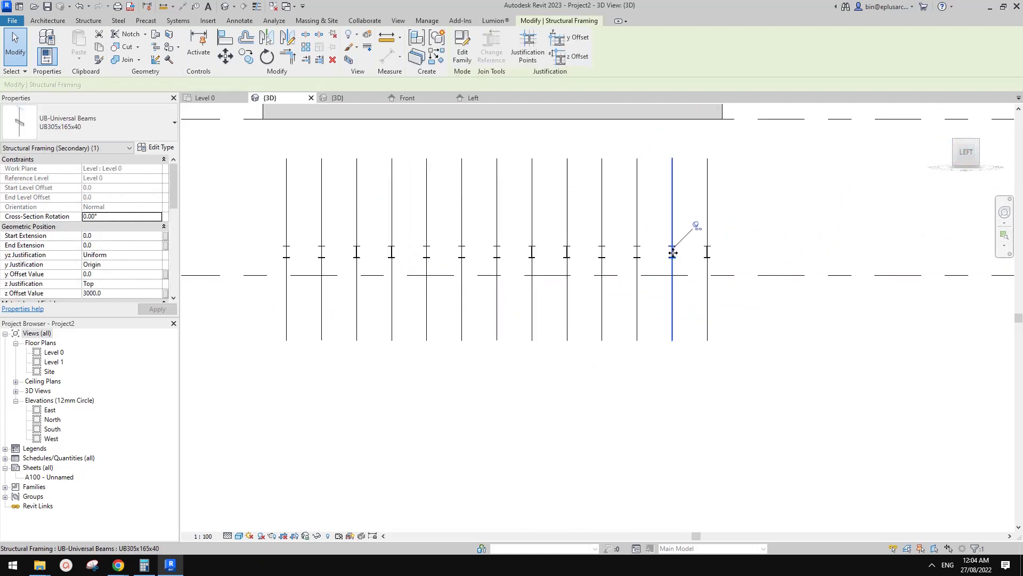
middle_click_drag(671, 251, 625, 245)
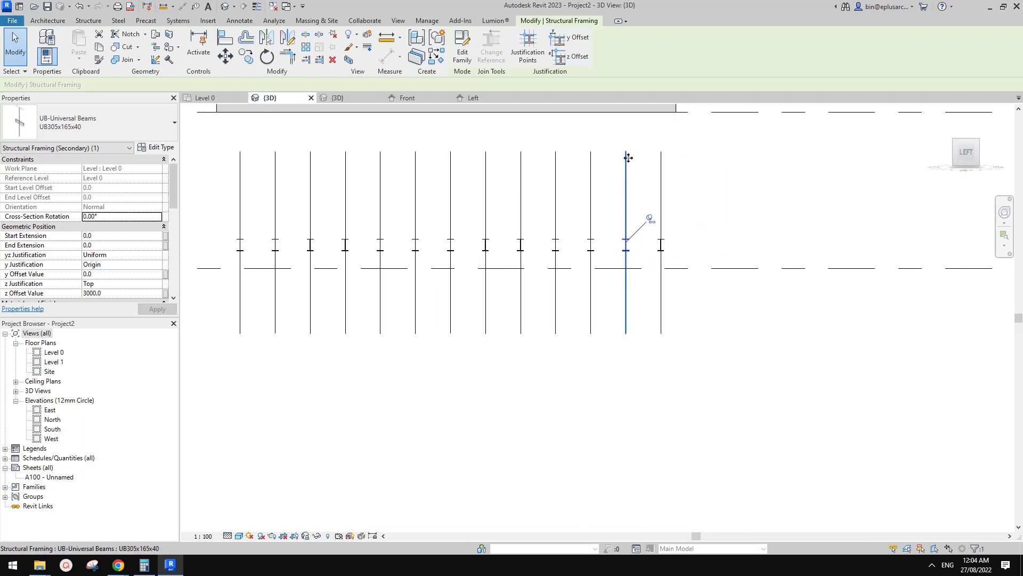
mouse_move(632, 180)
middle_mouse_down("shift")
mouse_move(621, 206)
mouse_move(628, 256)
mouse_move(570, 267)
middle_mouse_up("shift")
key("Escape")
left_click(605, 246)
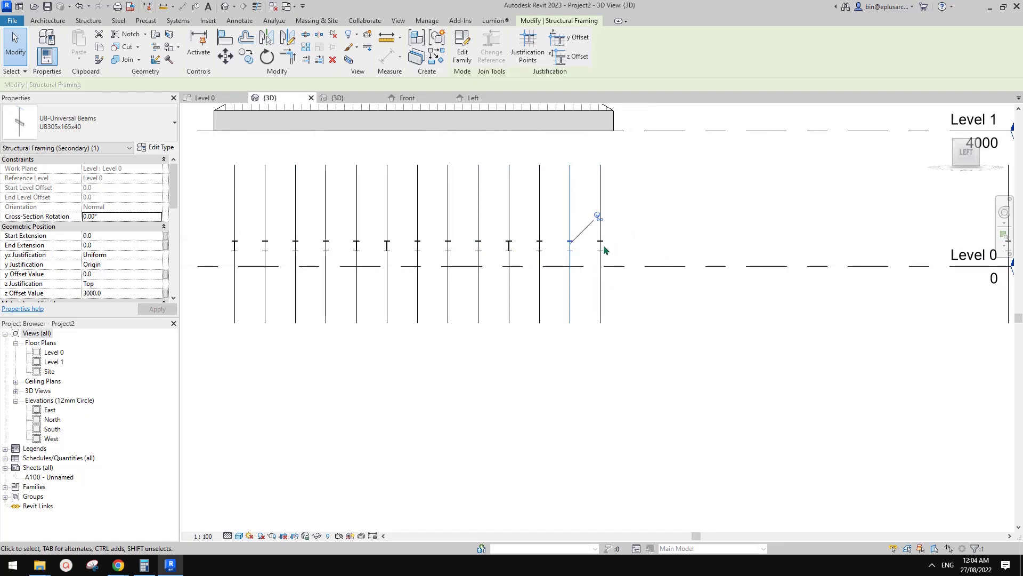
middle_click_drag(600, 247, 631, 315, "shift")
middle_click_drag(784, 342, 749, 302)
- Turn to the ViewCube LEFT view and select the separate beam end-on
left_click(845, 286)
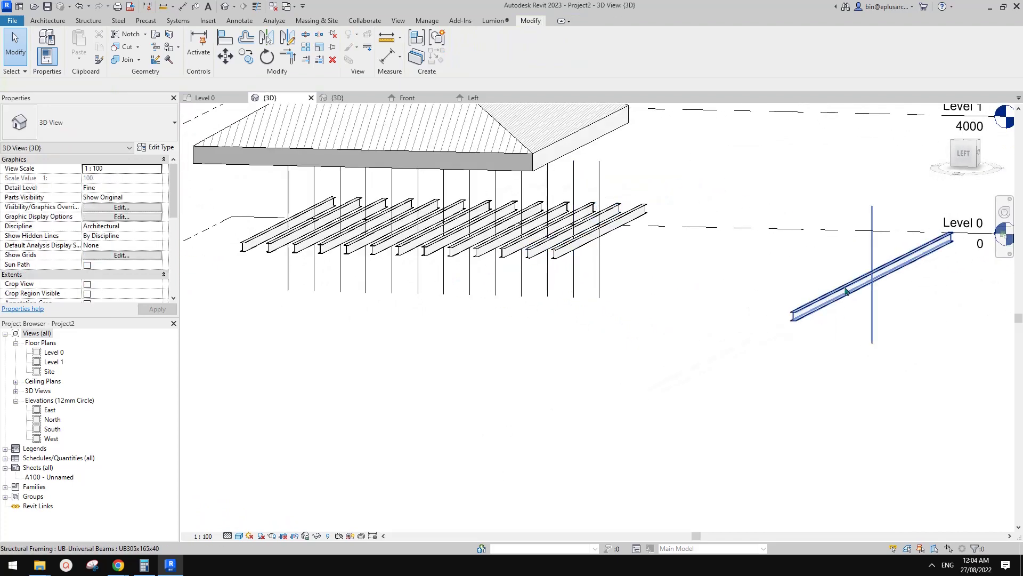
middle_click_drag(886, 277, 683, 284)
left_click(964, 151)
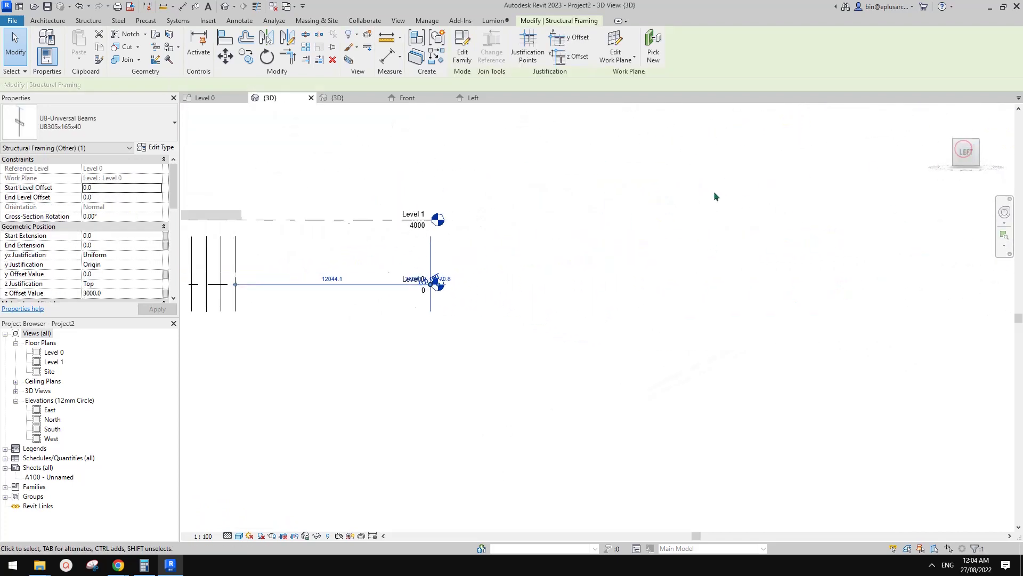
scroll(551, 320, "up", 2)
left_click(627, 353)
left_click(622, 322)
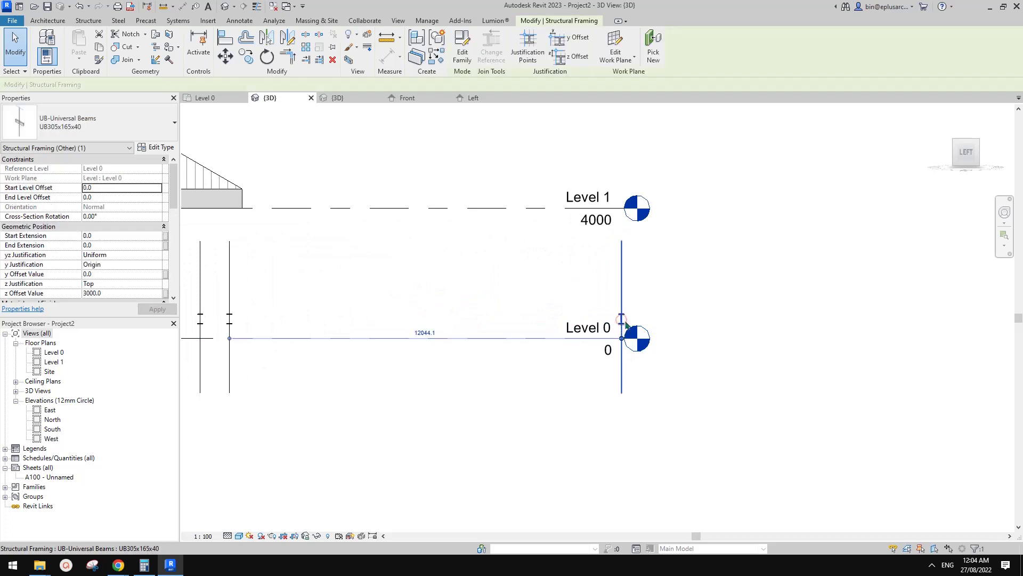
scroll(622, 319, "up", 5)
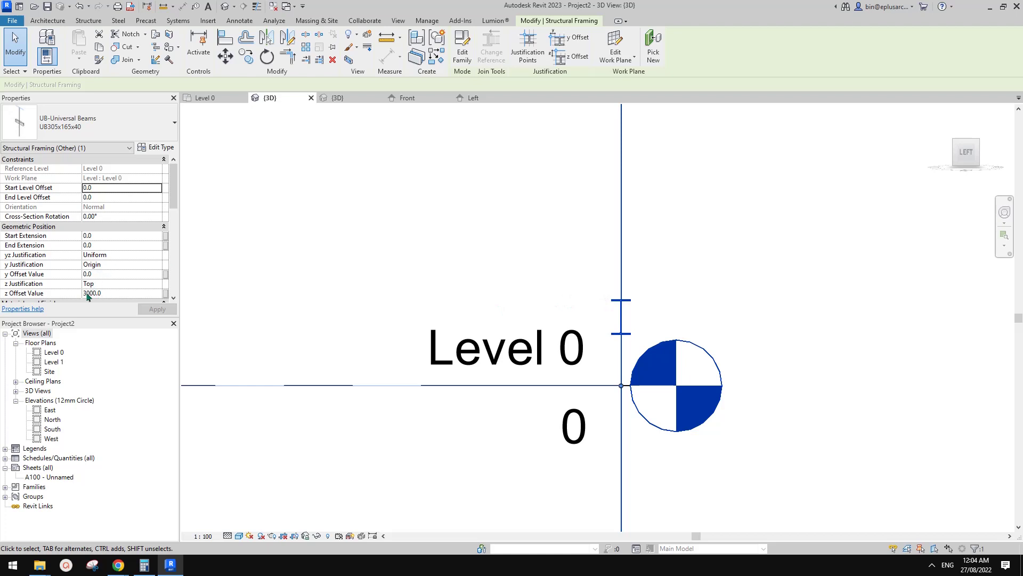
- Set the beam's z Offset Value from 3000.0 to 0 so it sits on Level 0
left_click(103, 293)
type("0")
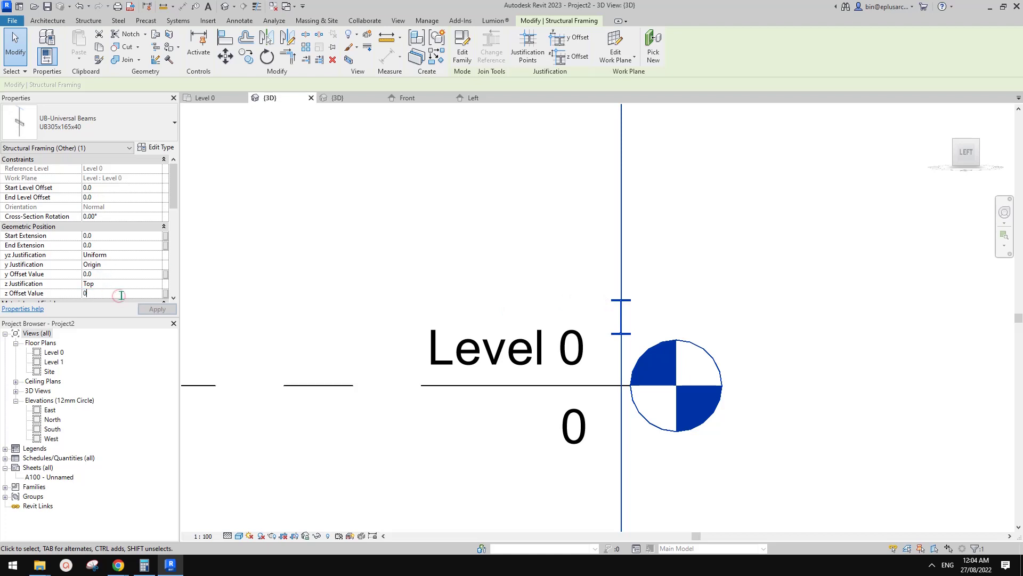
scroll(440, 272, "down", 4)
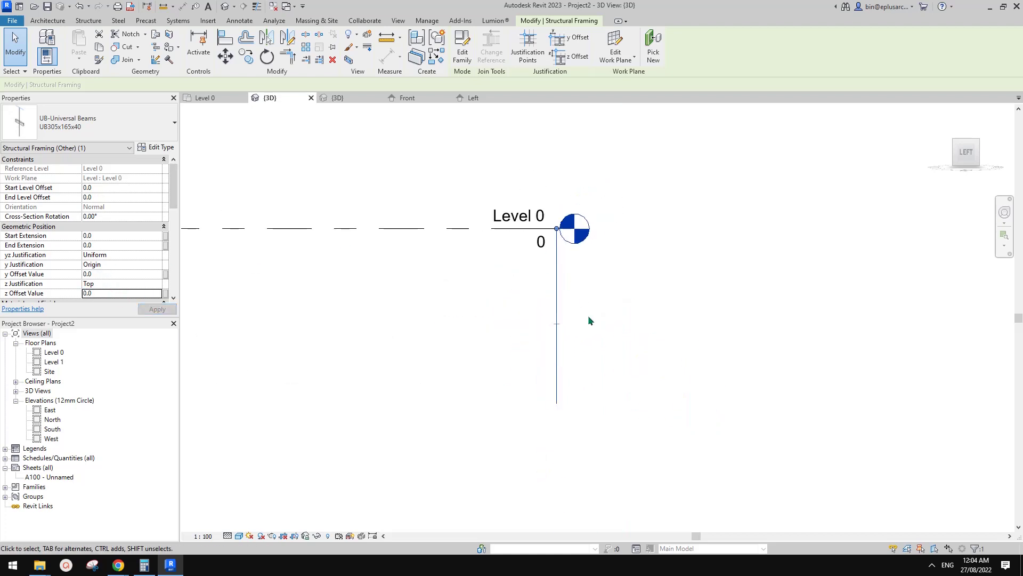
middle_click_drag(560, 327, 632, 333)
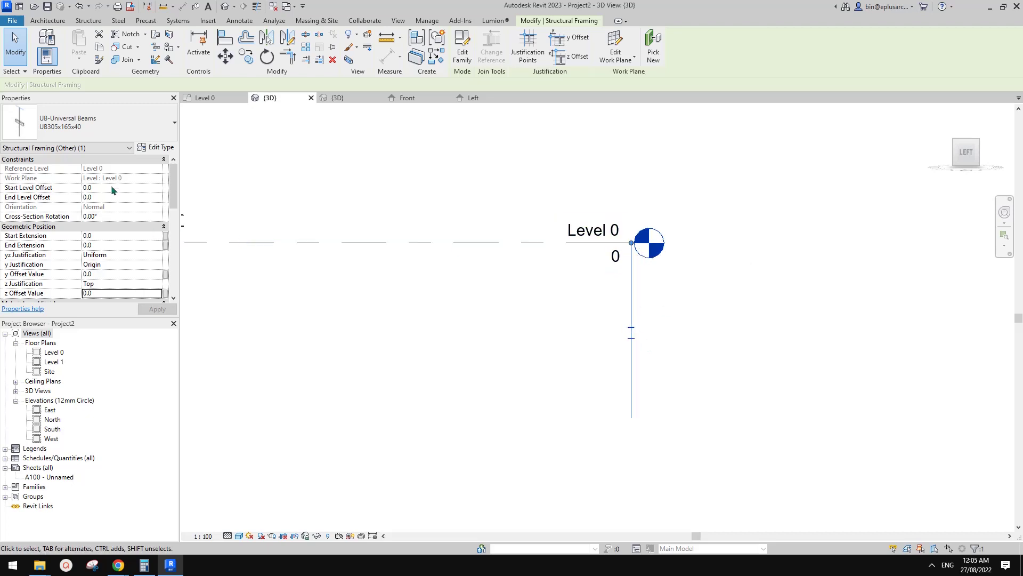
middle_click_drag(654, 329, 654, 330)
left_click_drag(633, 329, 465, 322)
scroll(616, 330, "down", 1)
mouse_move(616, 330)
middle_mouse_down()
mouse_move(597, 328)
mouse_move(676, 326)
middle_mouse_up()
- Orbit the 3D view to an oblique angle and check the lowered beam
left_click(575, 283)
middle_click_drag(504, 296, 616, 293)
mouse_move(457, 237)
middle_mouse_down()
mouse_move(557, 265)
mouse_move(613, 269)
mouse_move(623, 303)
mouse_move(675, 312)
middle_mouse_up()
left_click(222, 6)
scroll(605, 205, "down", 1)
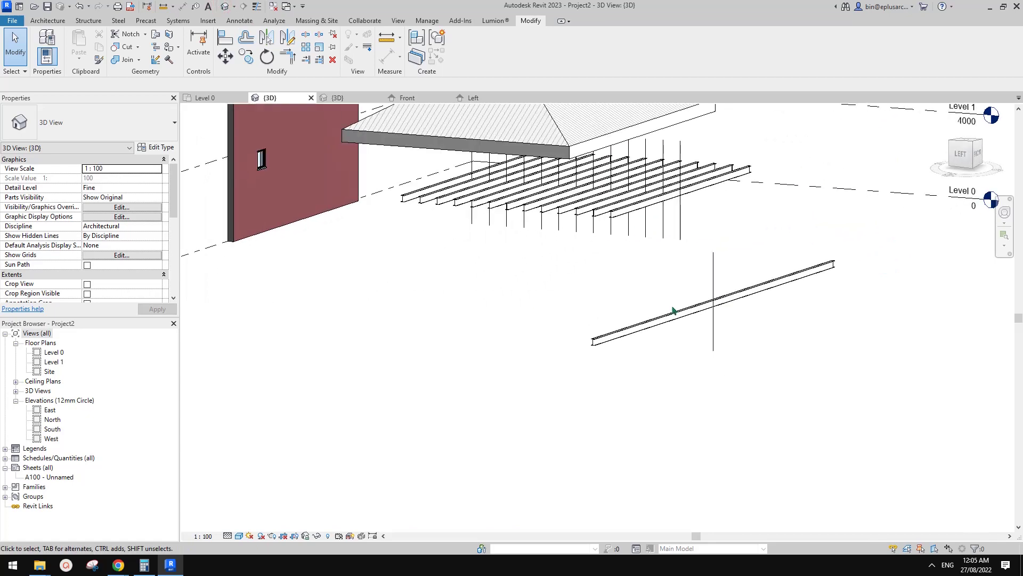
left_click(664, 318)
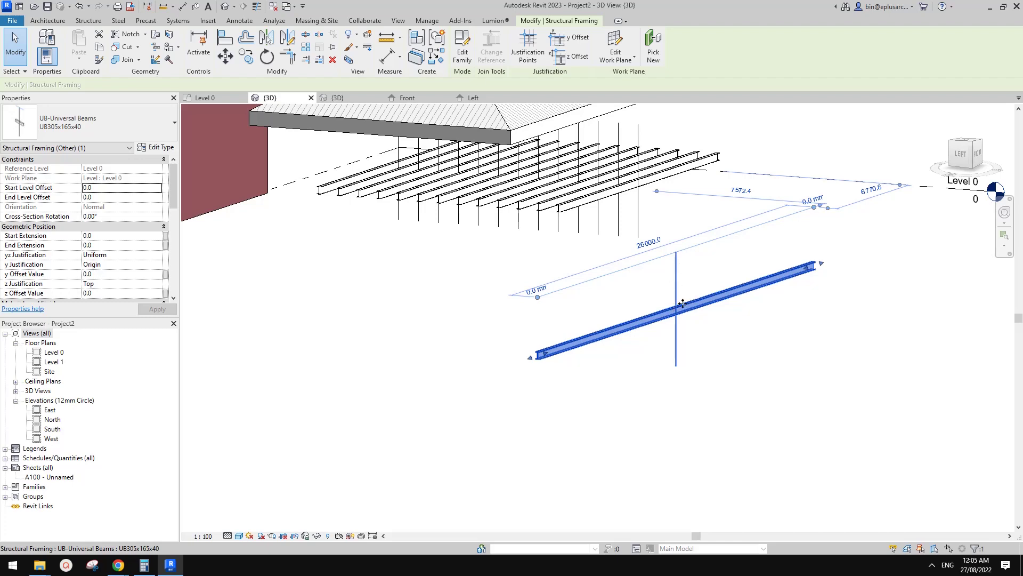
scroll(674, 313, "up", 2)
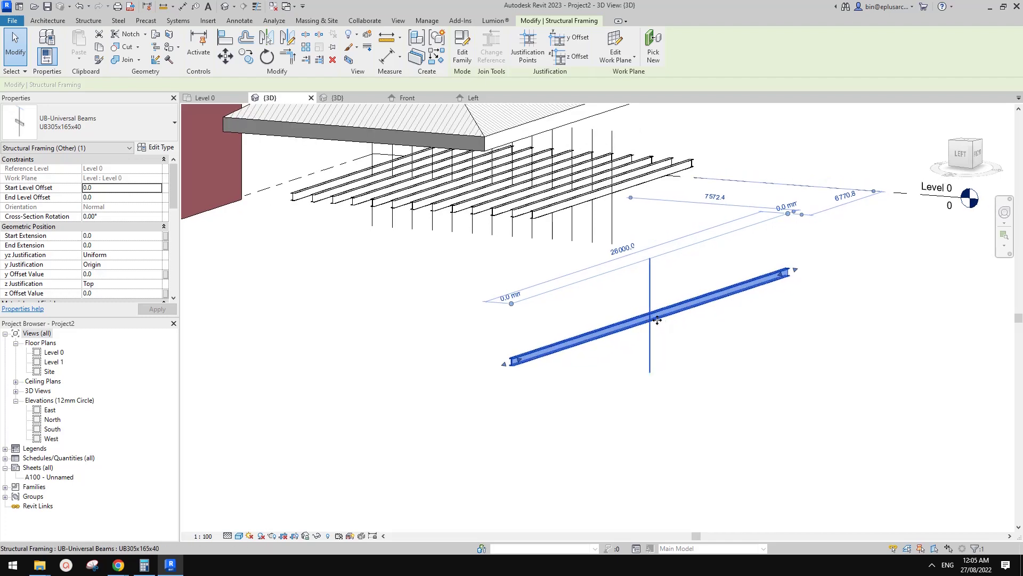
scroll(653, 319, "up", 2)
mouse_move(654, 319)
middle_mouse_down("shift")
mouse_move(636, 321)
mouse_move(645, 334)
middle_mouse_up("shift")
key("Escape")
left_click(645, 335)
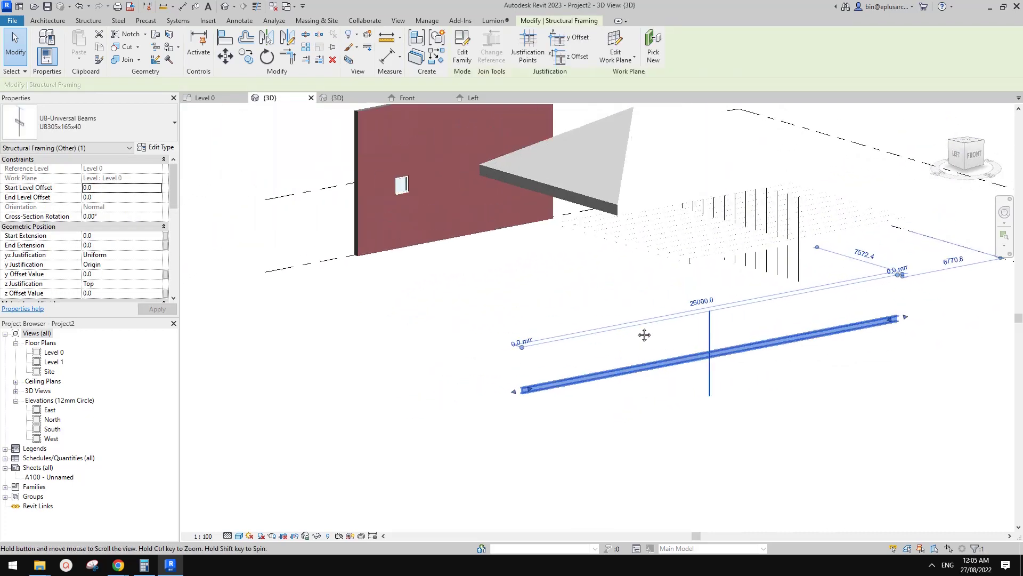
left_click(641, 309)
middle_click_drag(642, 300, 641, 330)
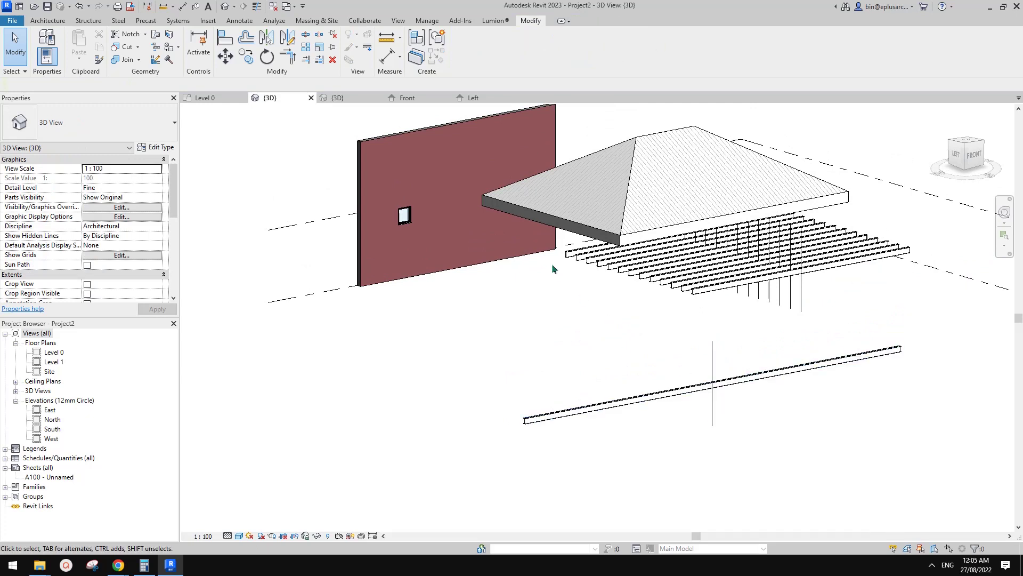
left_click(465, 260)
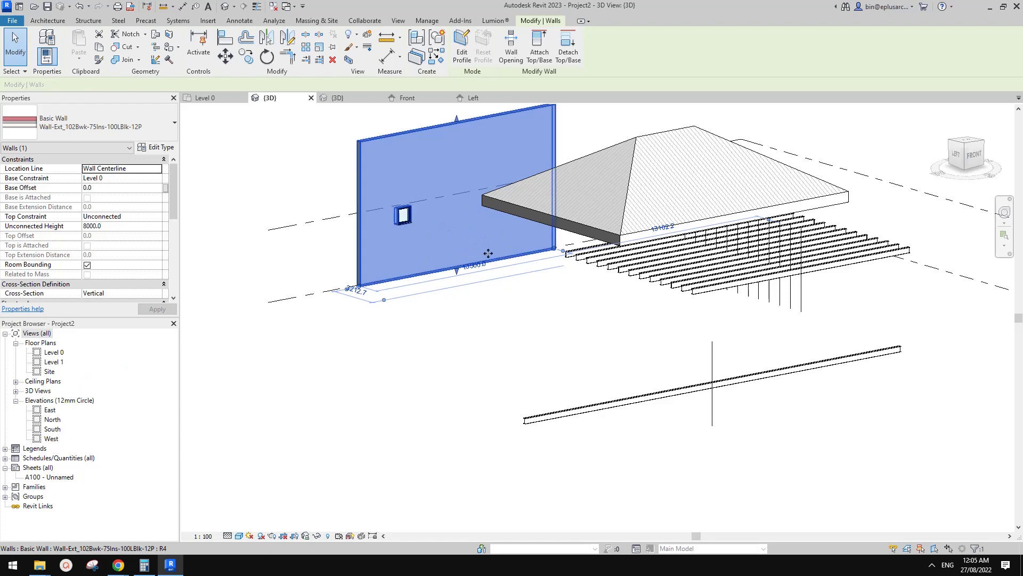
scroll(443, 261, "up", 4)
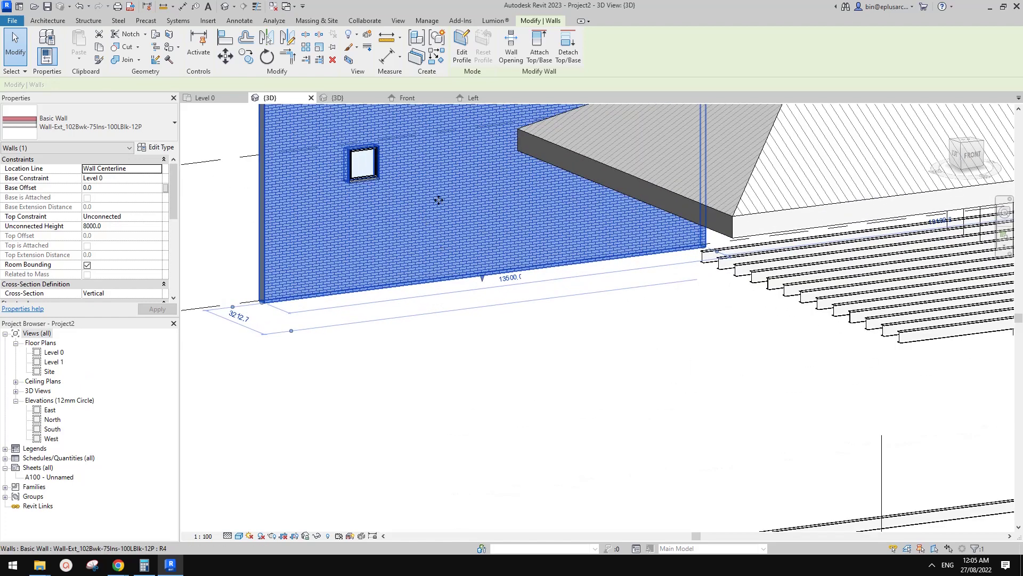
middle_click_drag(444, 225, 519, 262)
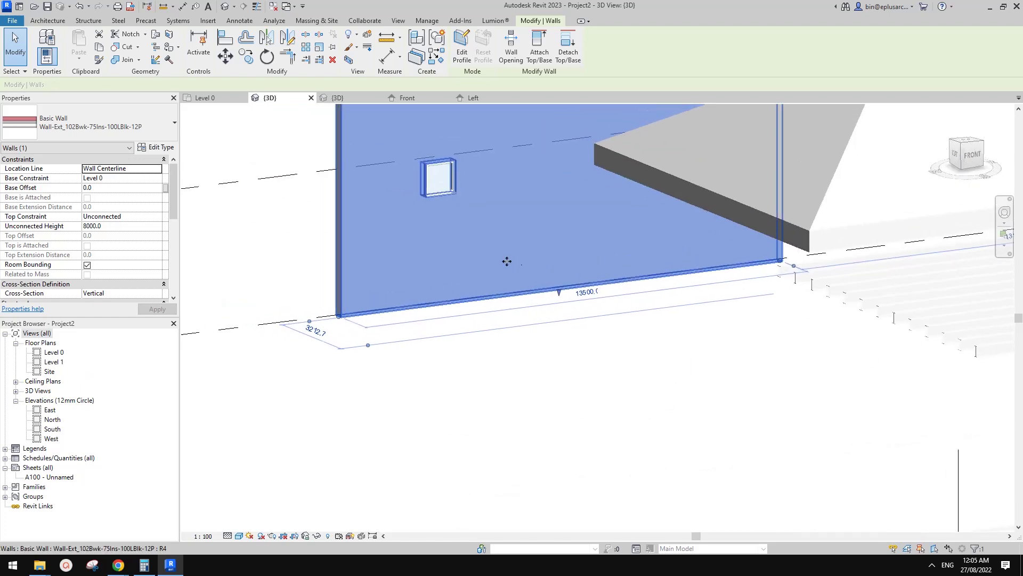
key("Escape")
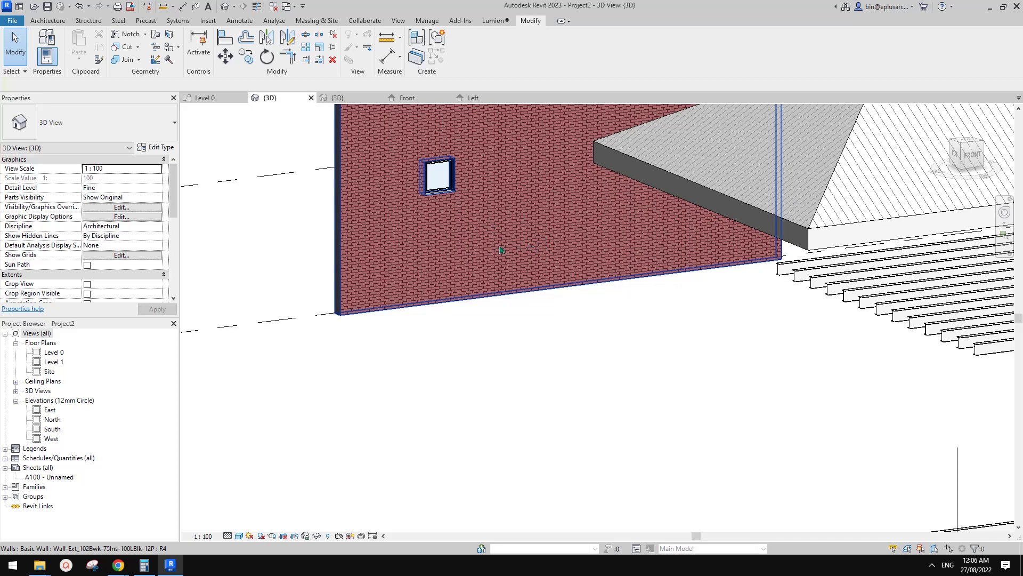
middle_click_drag(516, 233, 655, 362, "shift")
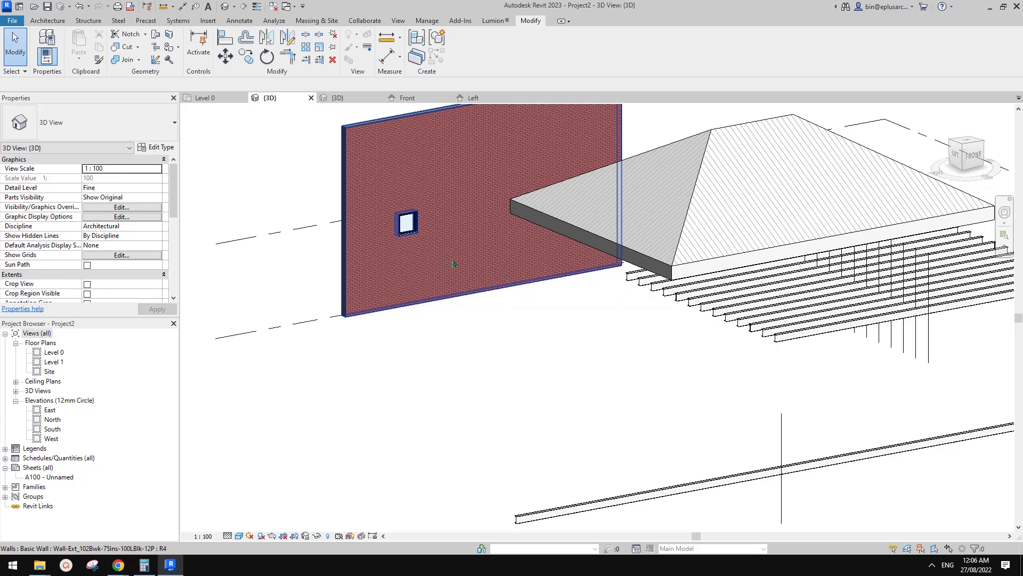
scroll(453, 264, "down", 5)
scroll(564, 345, "up", 3)
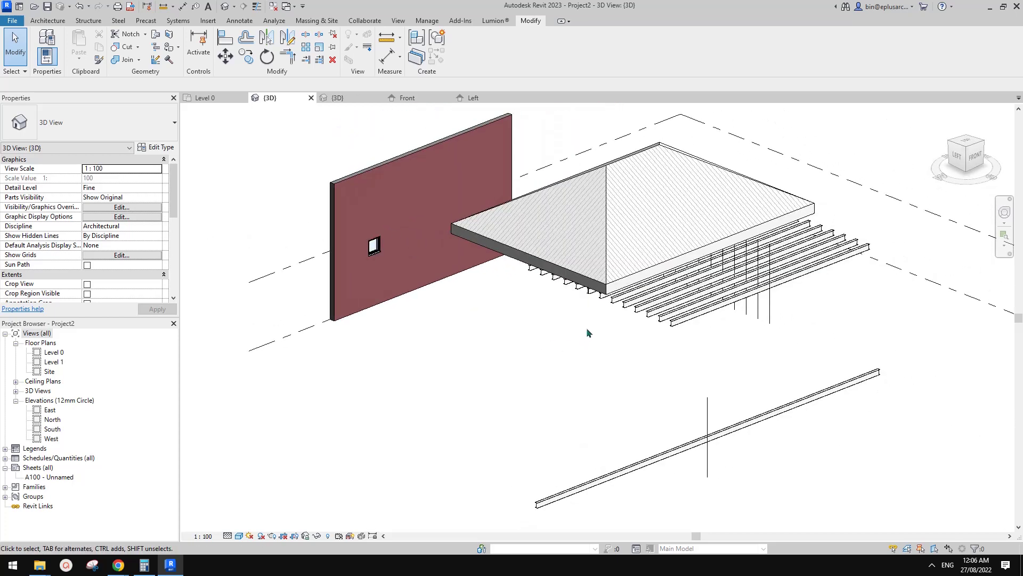
scroll(584, 331, "up", 1)
middle_click_drag(566, 334, 610, 378, "shift")
middle_click_drag(671, 357, 646, 364)
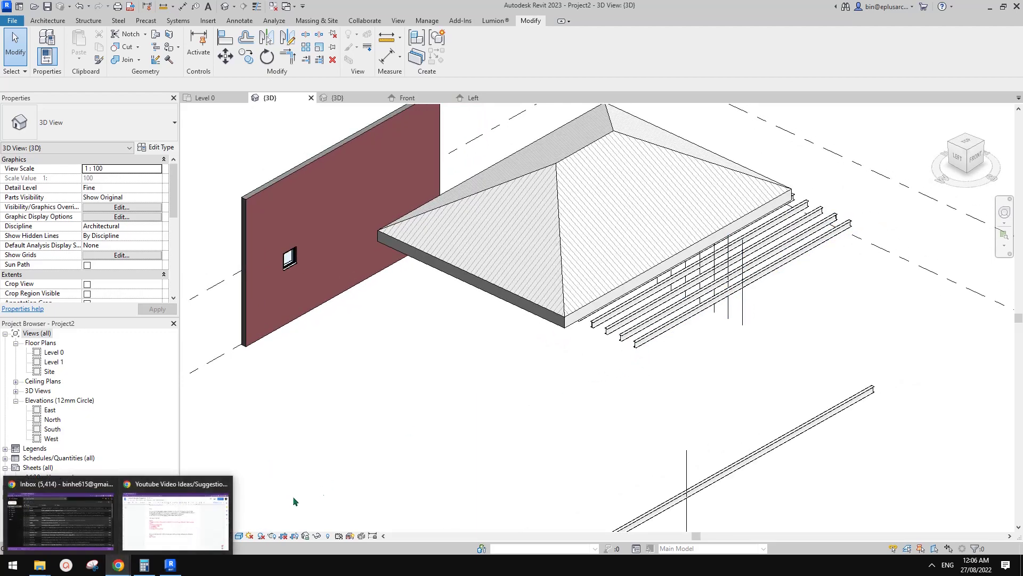
- Return to the 'Youtube Video Ideas/Suggestion' doc and scroll to the four-option reply's plan region option
left_click(176, 517)
scroll(501, 274, "up", 2)
scroll(376, 316, "down", 3)
scroll(376, 316, "up", 1)
scroll(400, 318, "down", 2)
scroll(404, 318, "up", 3)
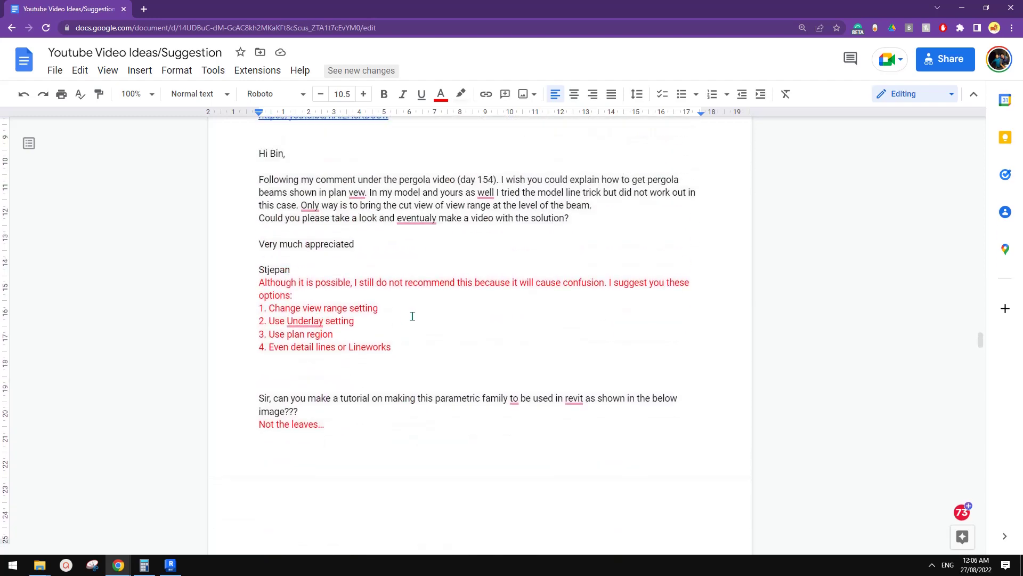
scroll(454, 256, "up", 2)
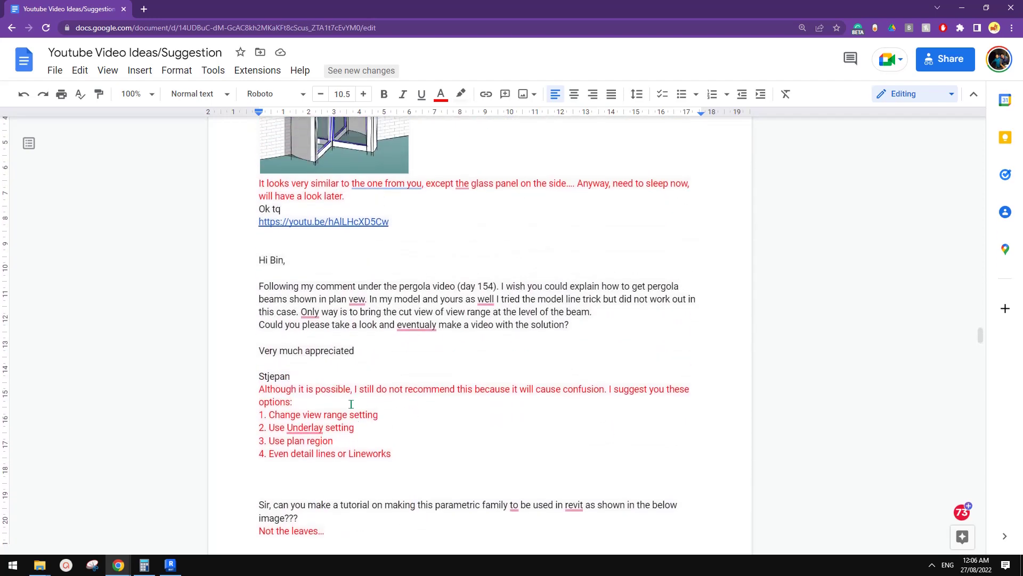
left_click(320, 442)
scroll(488, 400, "down", 2)
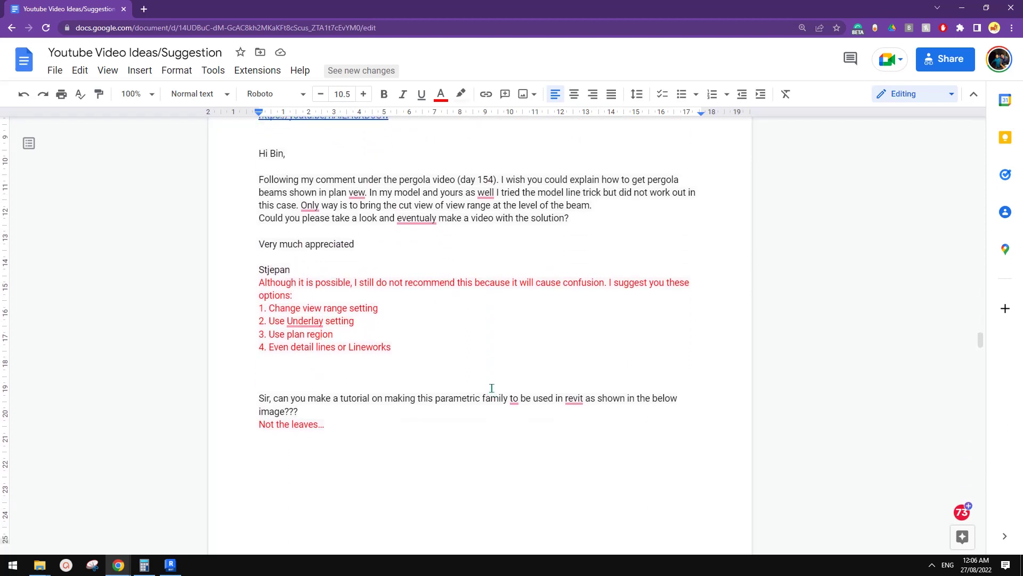
scroll(471, 364, "up", 1)
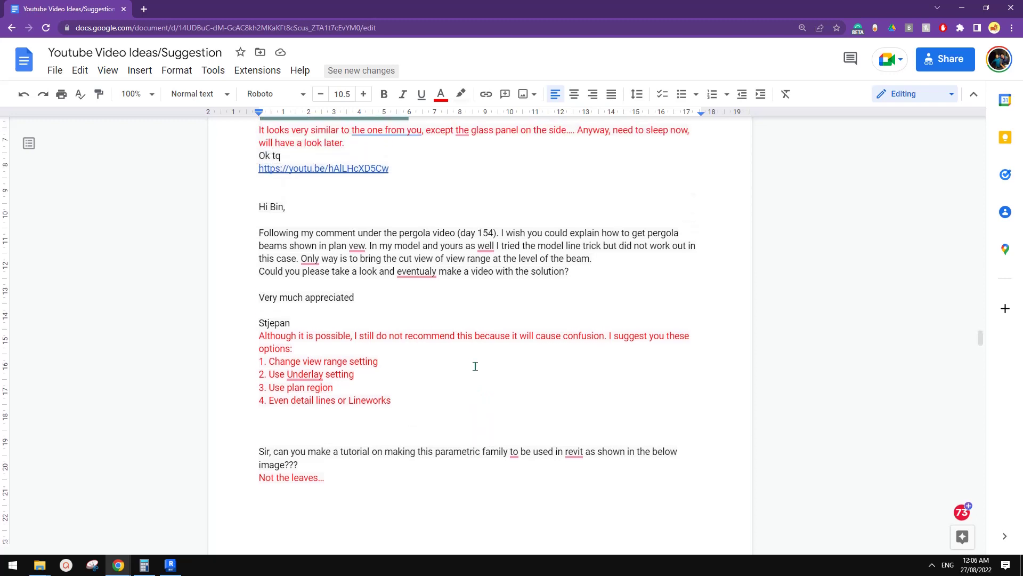